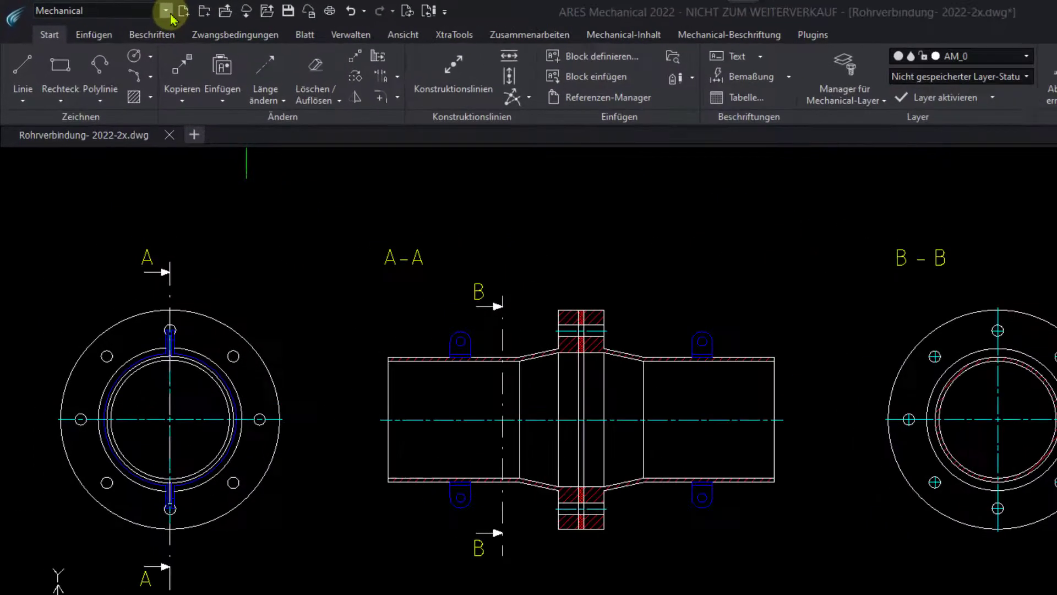
Step: Examine the available workspaces, additional construction line types, layer managers, and the mechanical content and annotation tools
click(117, 7)
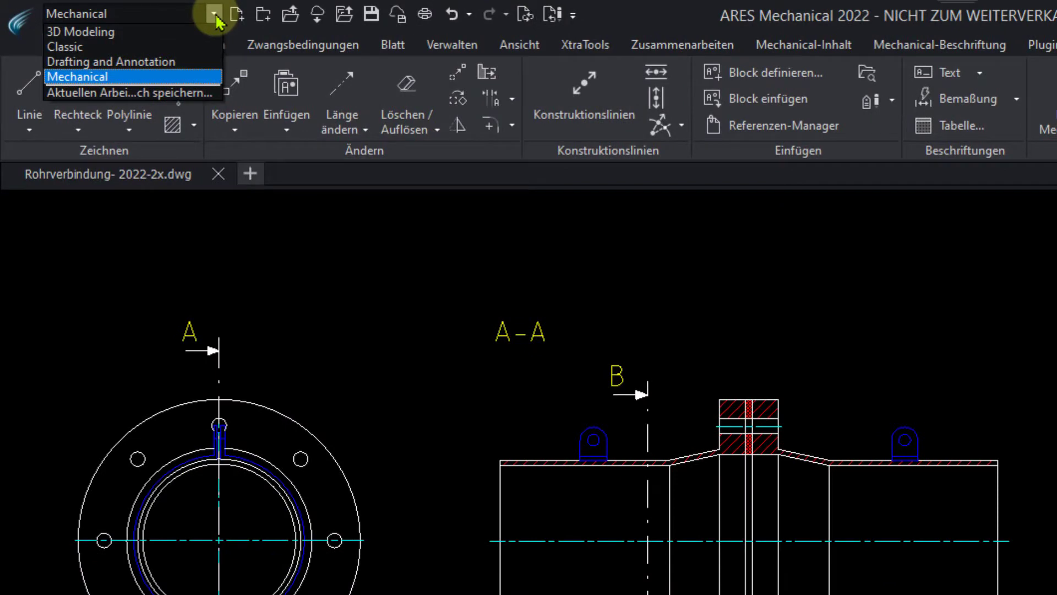
click(216, 16)
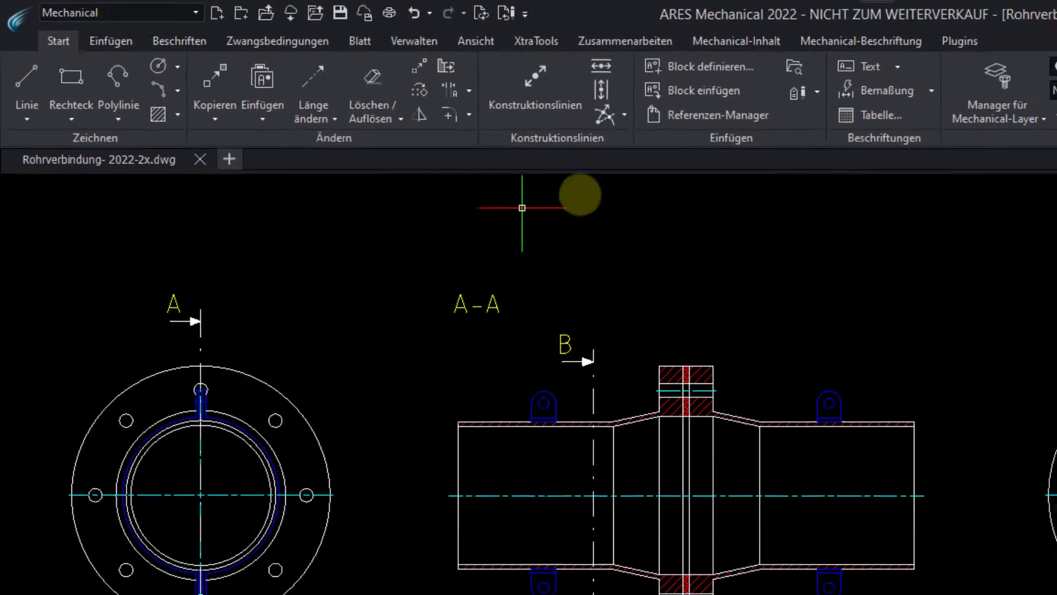
click(530, 99)
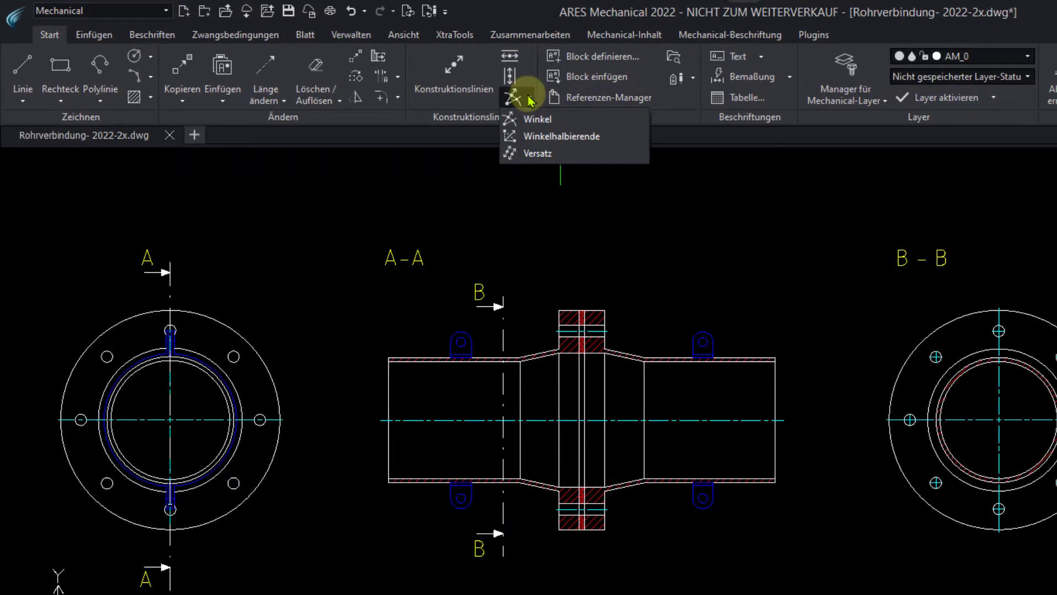
click(530, 99)
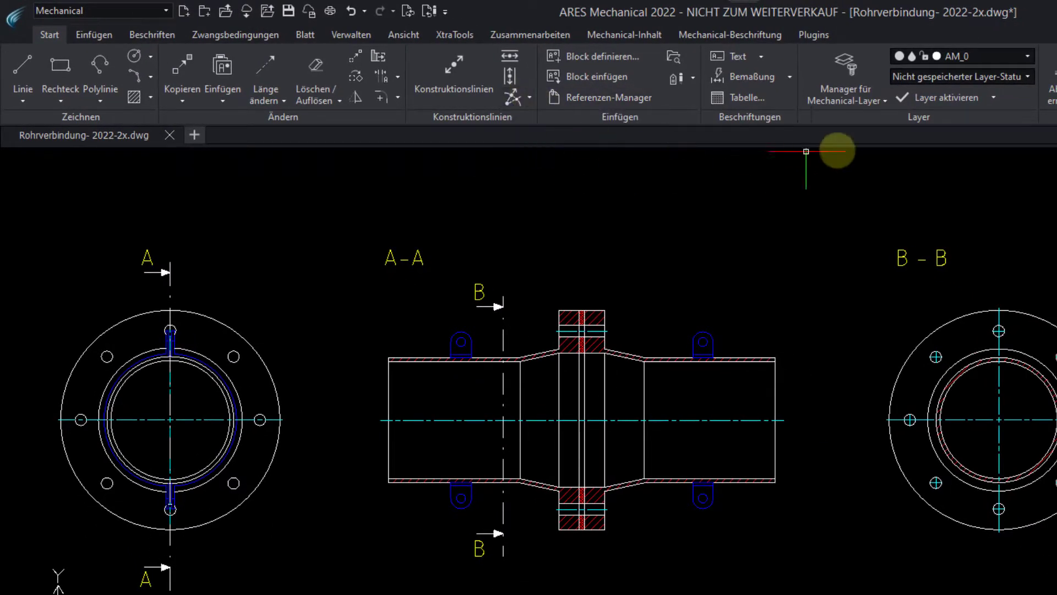
click(885, 102)
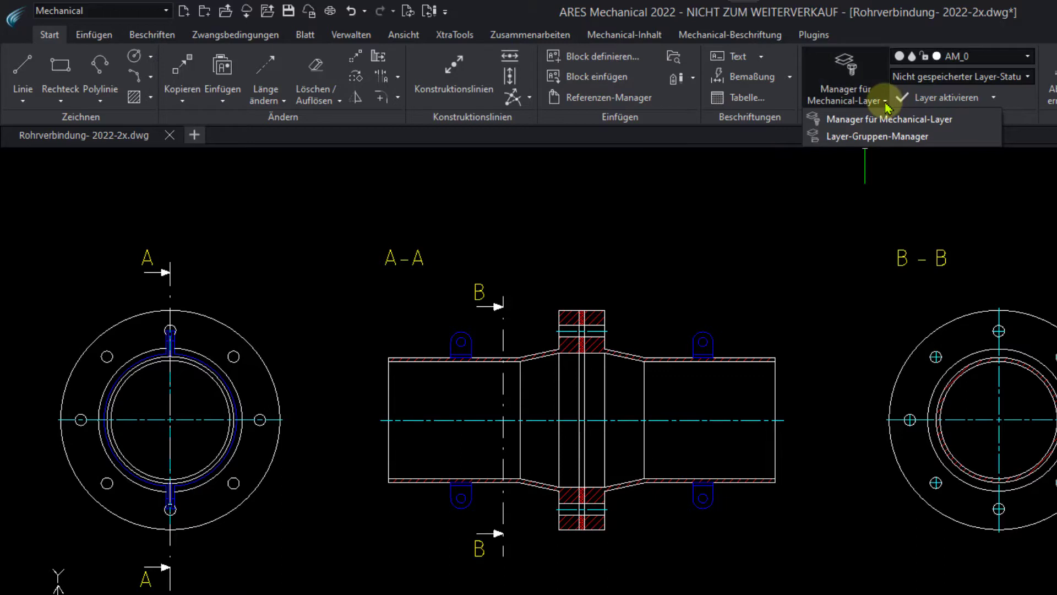
click(885, 104)
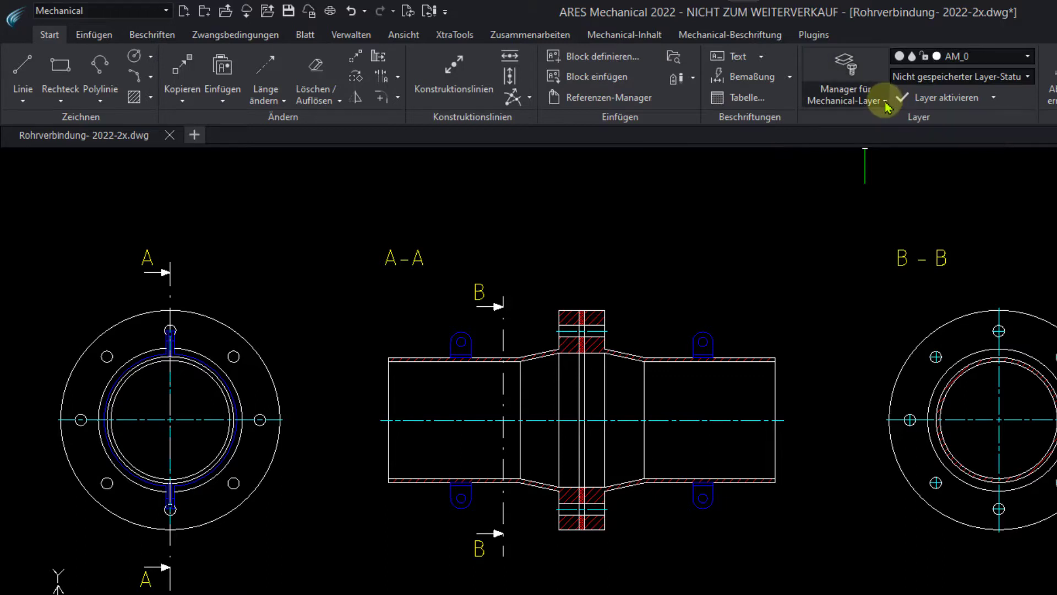
click(648, 43)
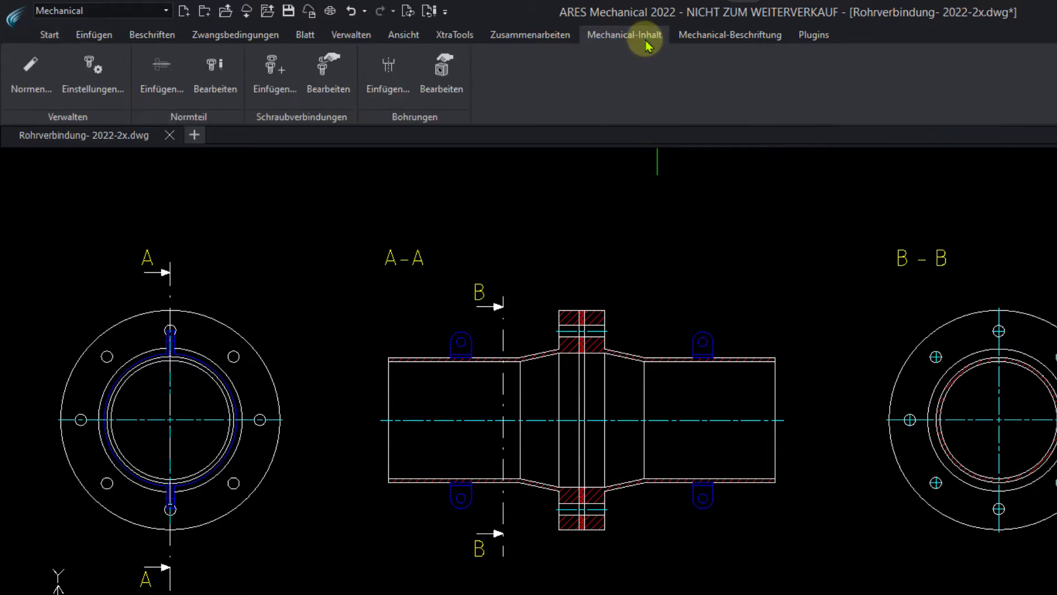
click(704, 39)
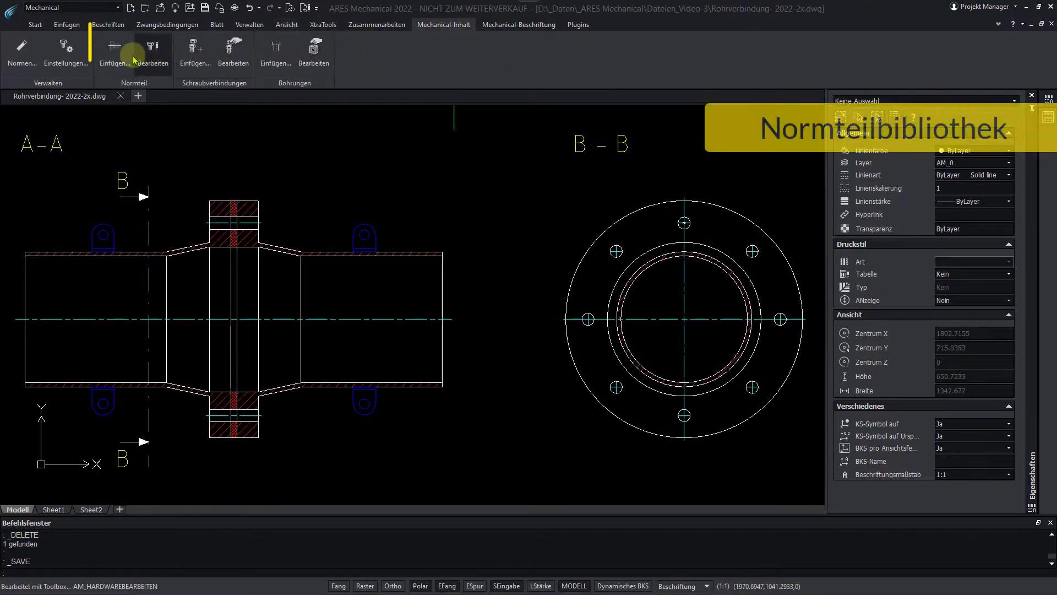
Step: Start inserting a DIN standard part, viewing the nut, pin and washer categories before selecting Bolzen und Schrauben
click(117, 52)
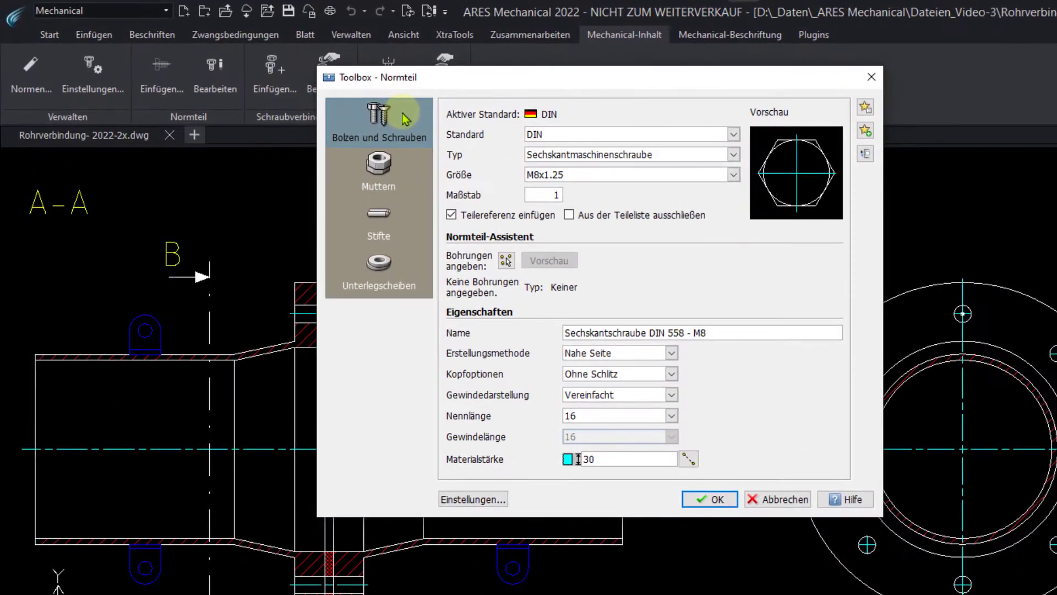
click(405, 168)
click(416, 220)
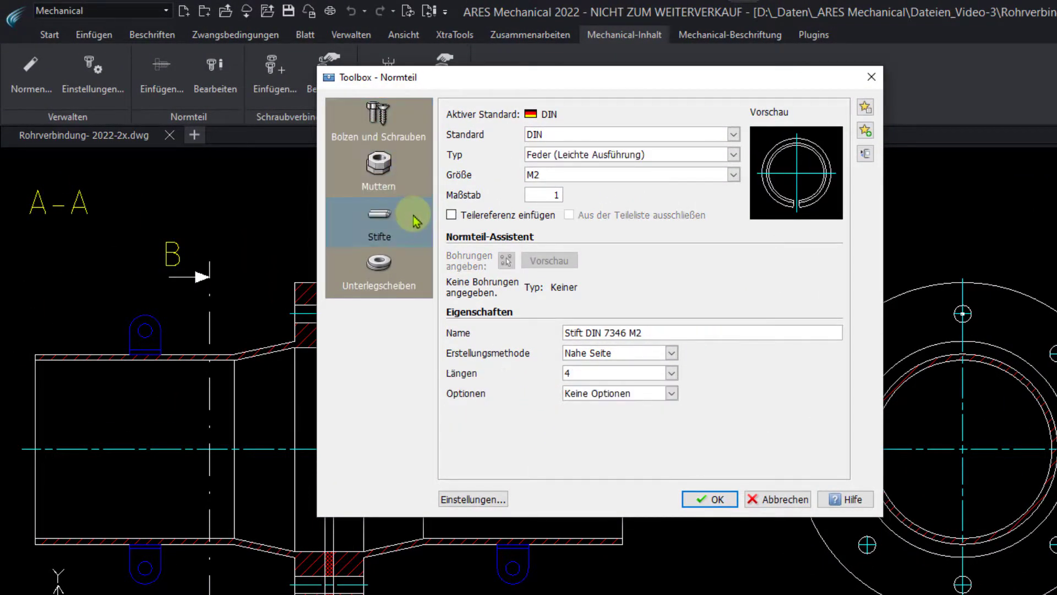
click(413, 276)
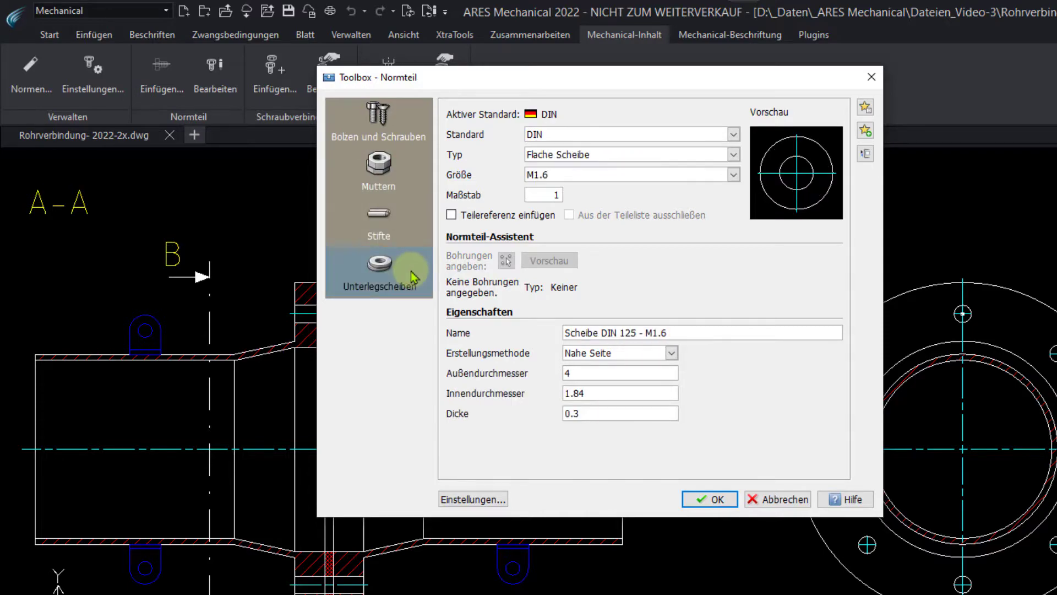
click(404, 115)
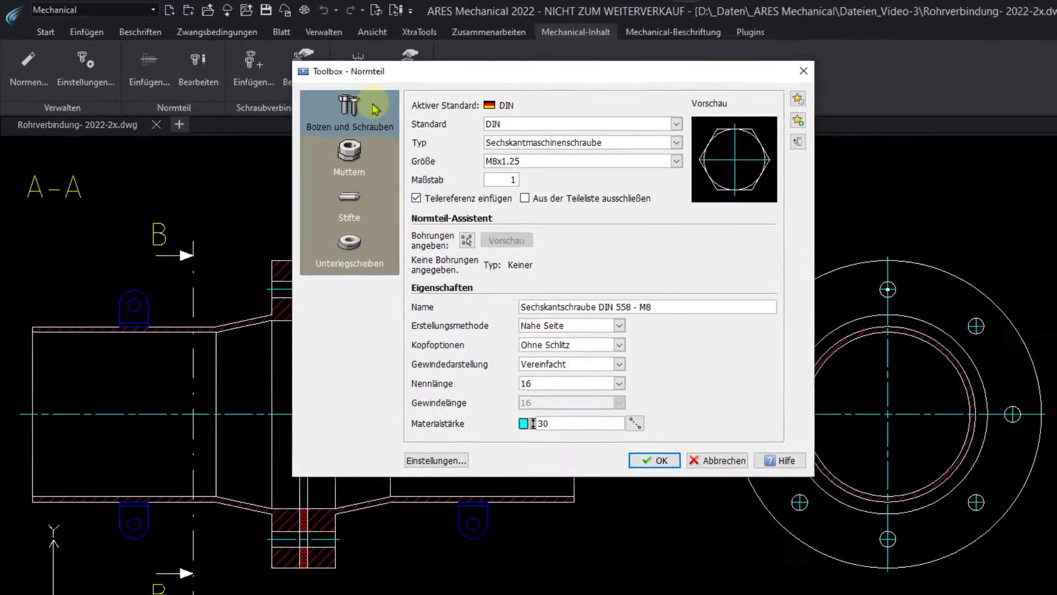
Step: Choose the bolt type Sechskantschraube, schwere Ausführung with size M20x2.5
click(676, 142)
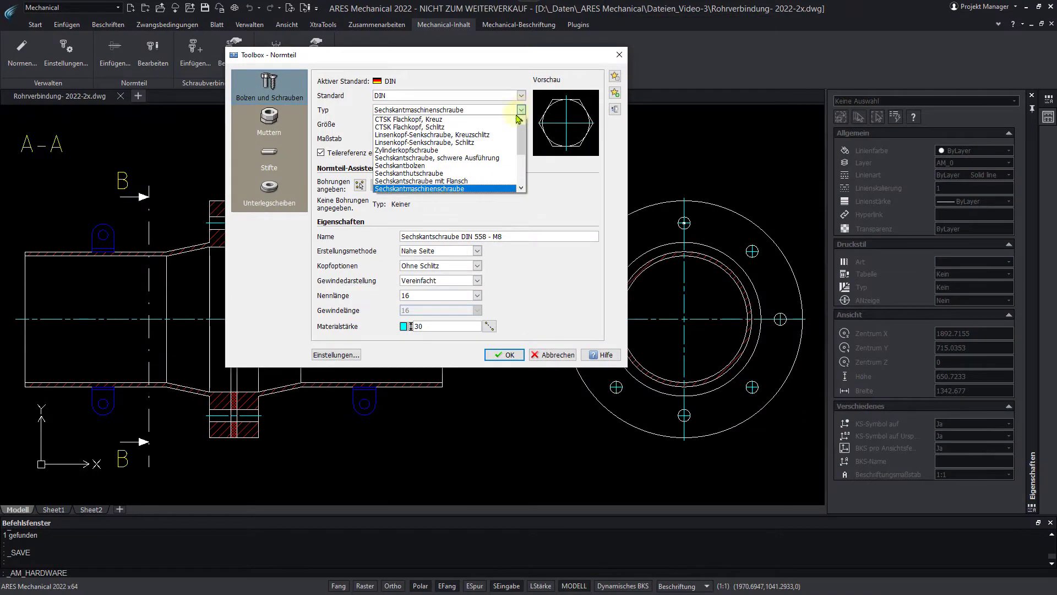
click(492, 158)
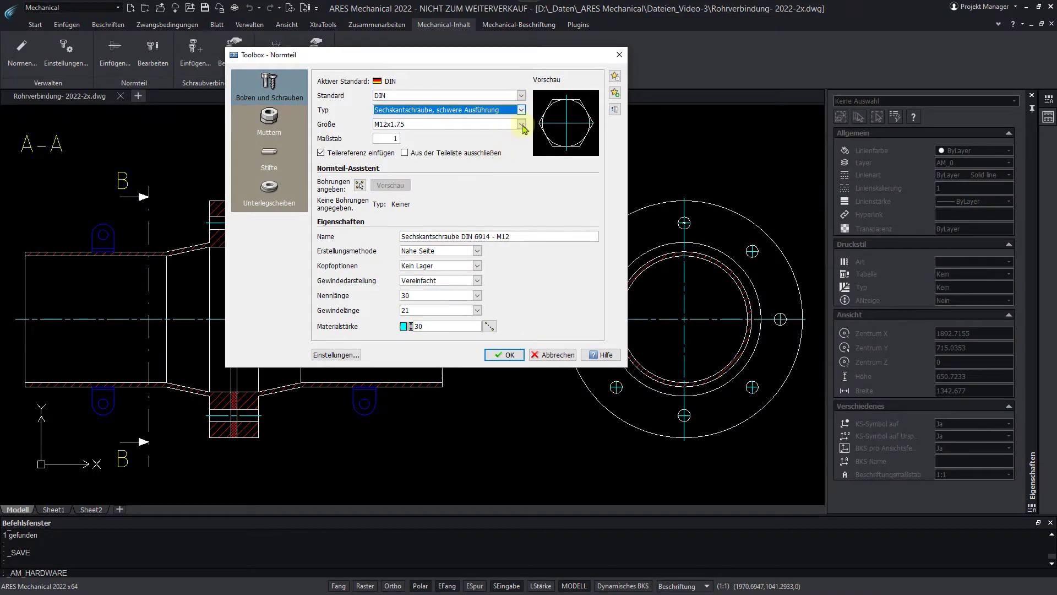
click(521, 125)
click(504, 148)
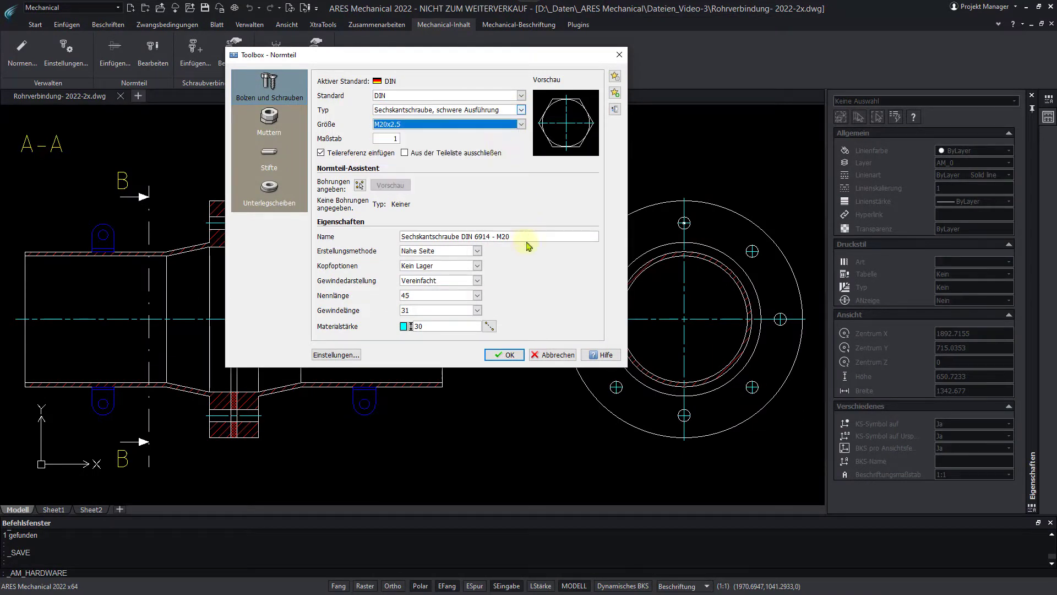
Step: Preview the bolt's creation methods Entfernte Seite, Seitenansicht 1 and a Verdeckte Seitenansicht, and return to Nahe Seite
click(477, 251)
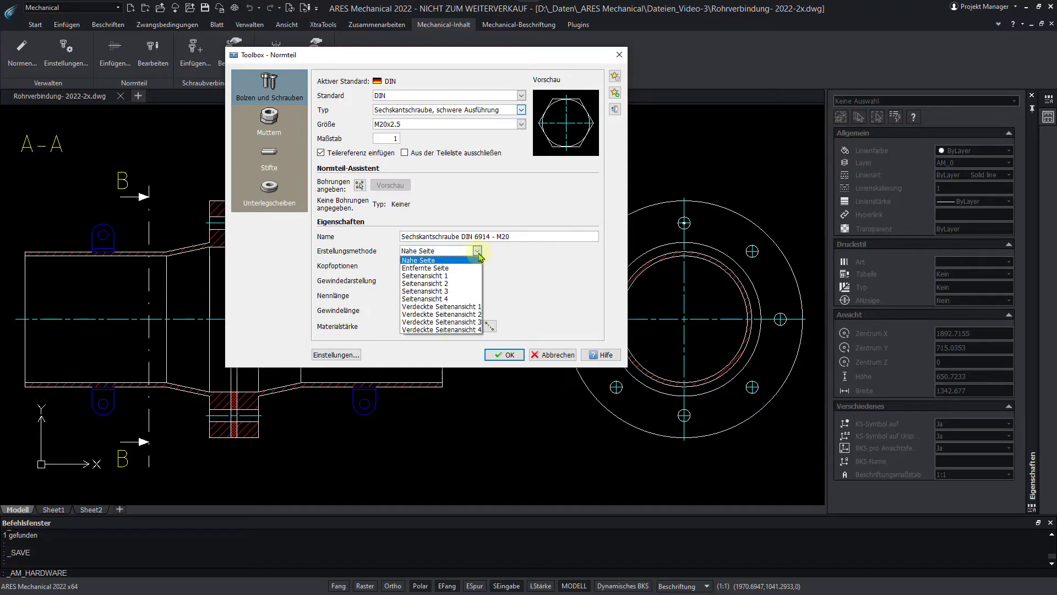
click(450, 261)
key(Down)
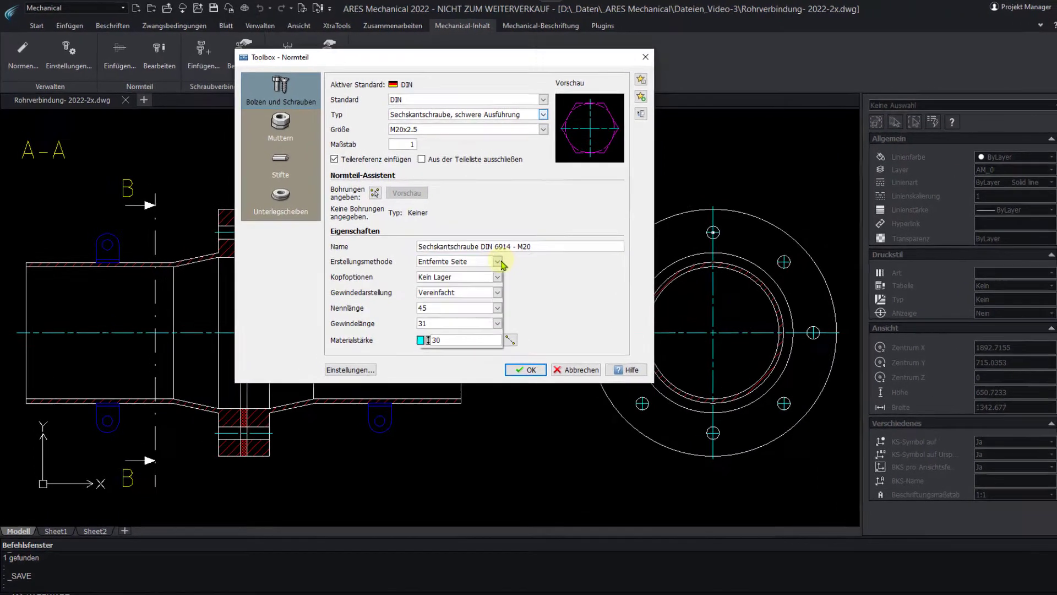
click(478, 251)
click(470, 276)
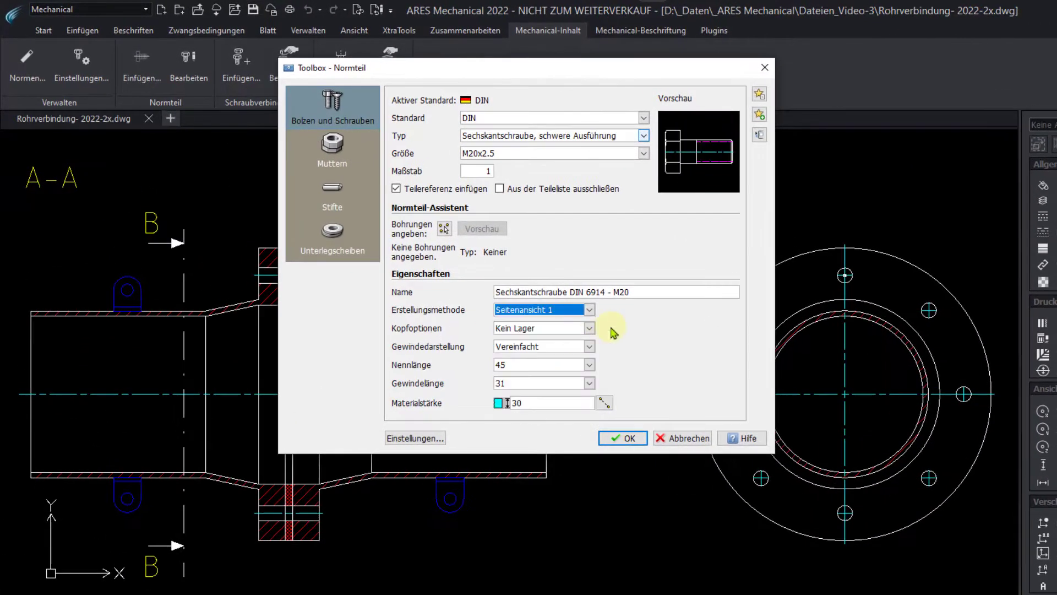
click(589, 309)
click(584, 373)
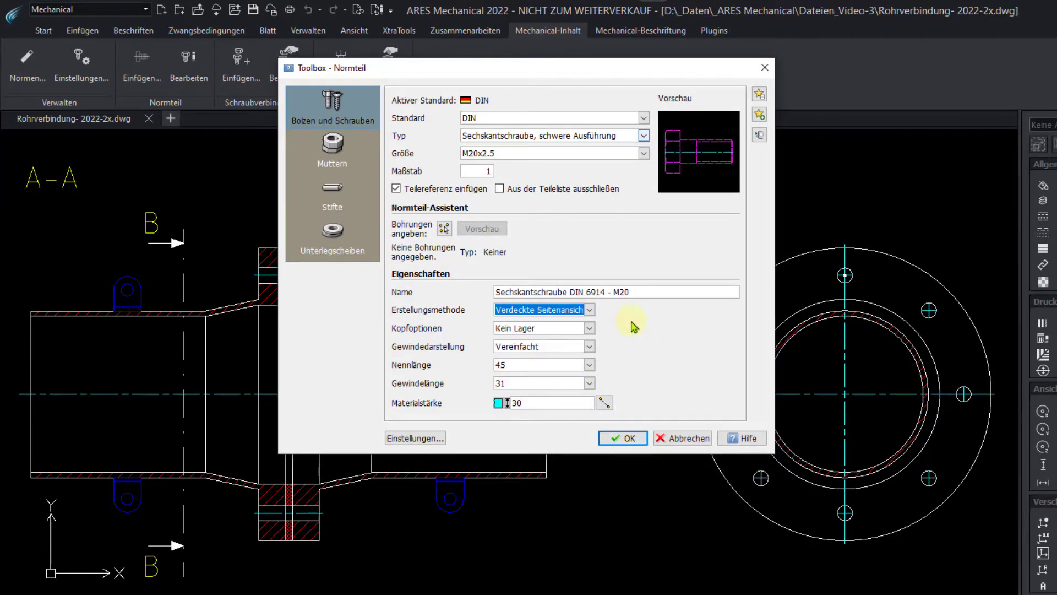
click(590, 310)
click(573, 319)
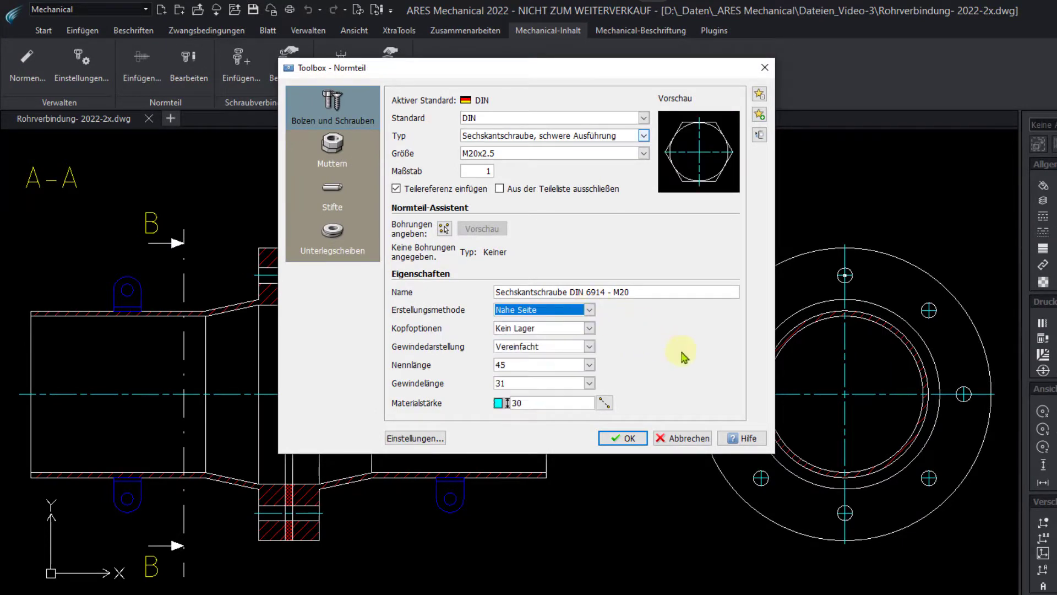
Step: Set the material thickness to 80 by picking both outer flange faces at the upper bolt hole in section A-A
click(563, 403)
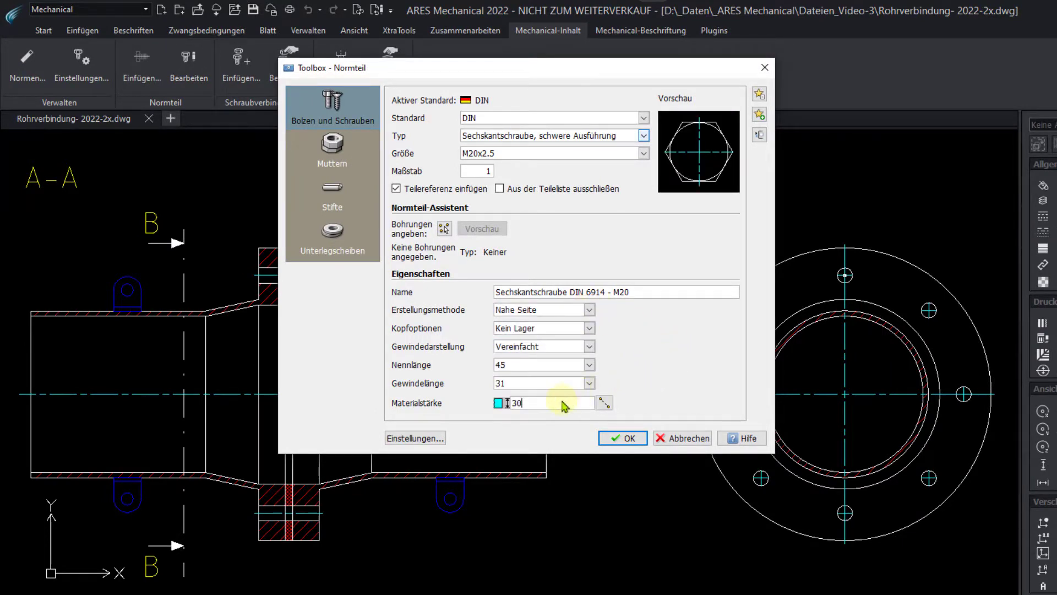
click(604, 403)
scroll(275, 275, up, 5)
click(246, 260)
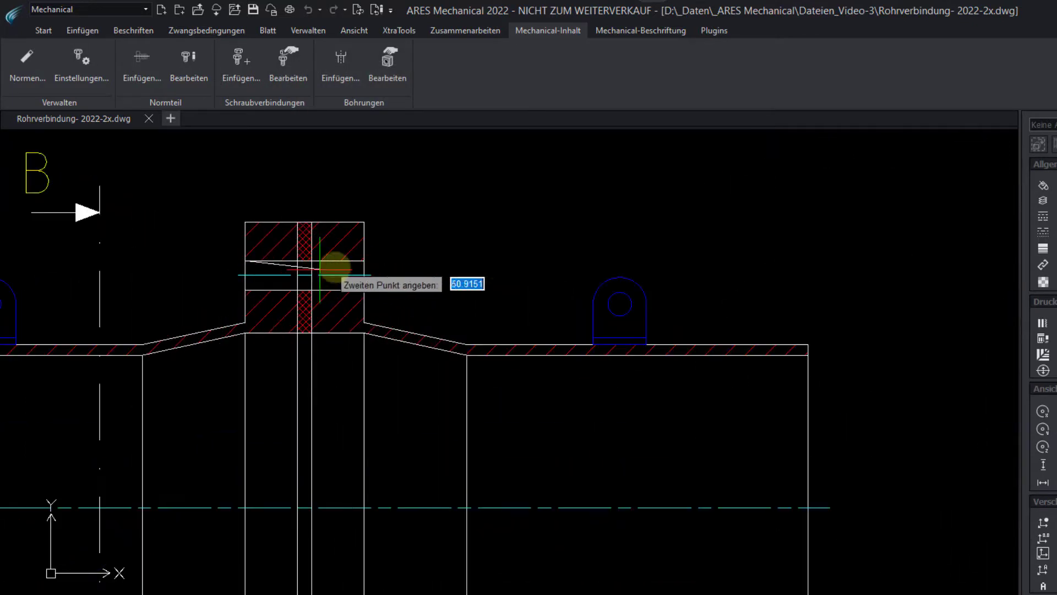
click(363, 260)
Step: Set the hexagon bolt's nominal length to 120
click(589, 365)
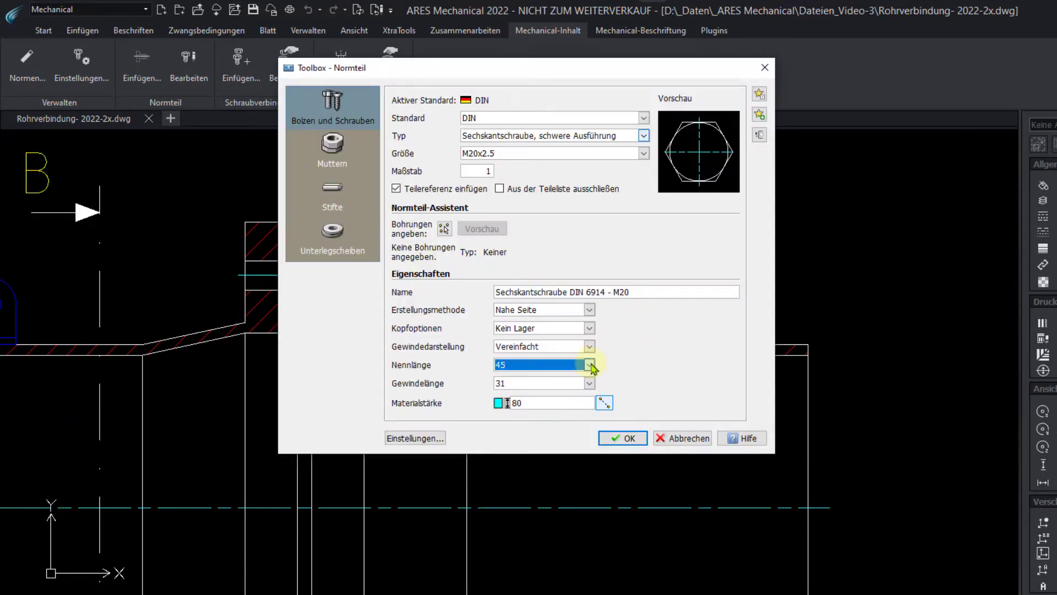
scroll(551, 421, down, 2)
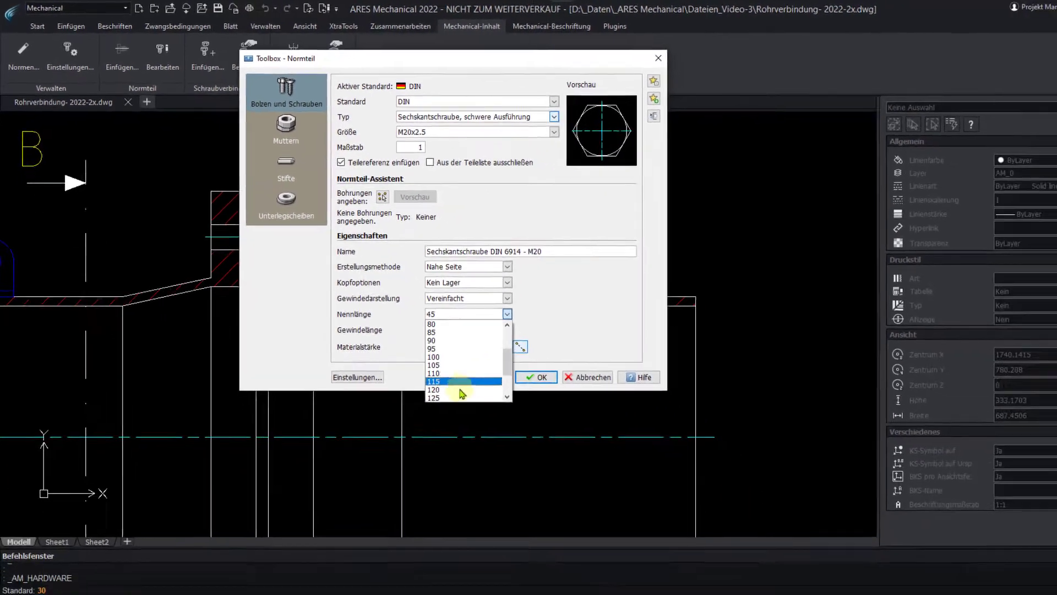
click(529, 459)
Step: Add the configured bolt to the favourites under the name Sechskantschraube DIN 6914 - M20
click(615, 95)
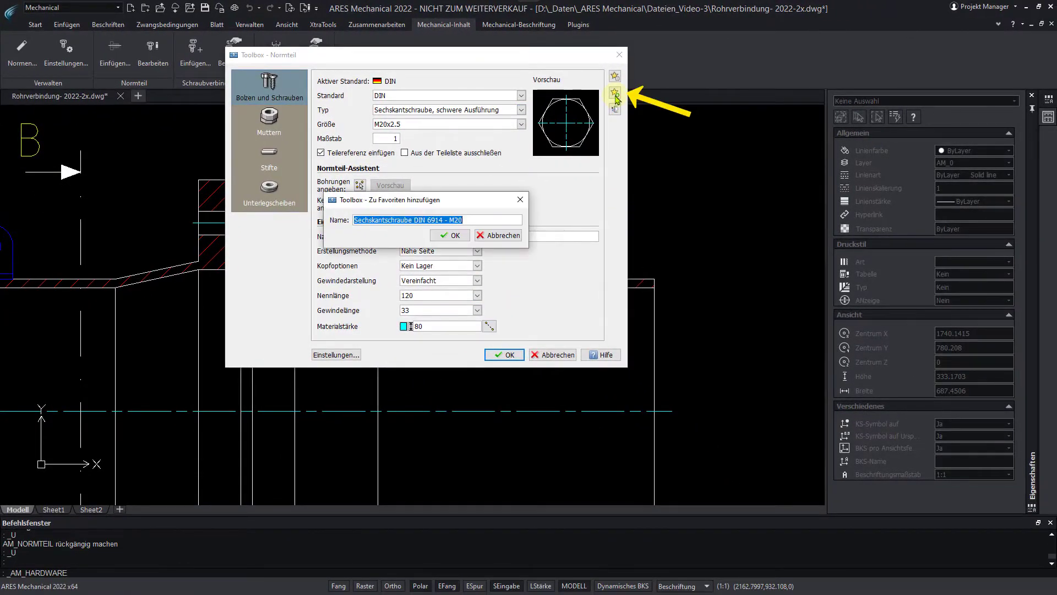
click(457, 235)
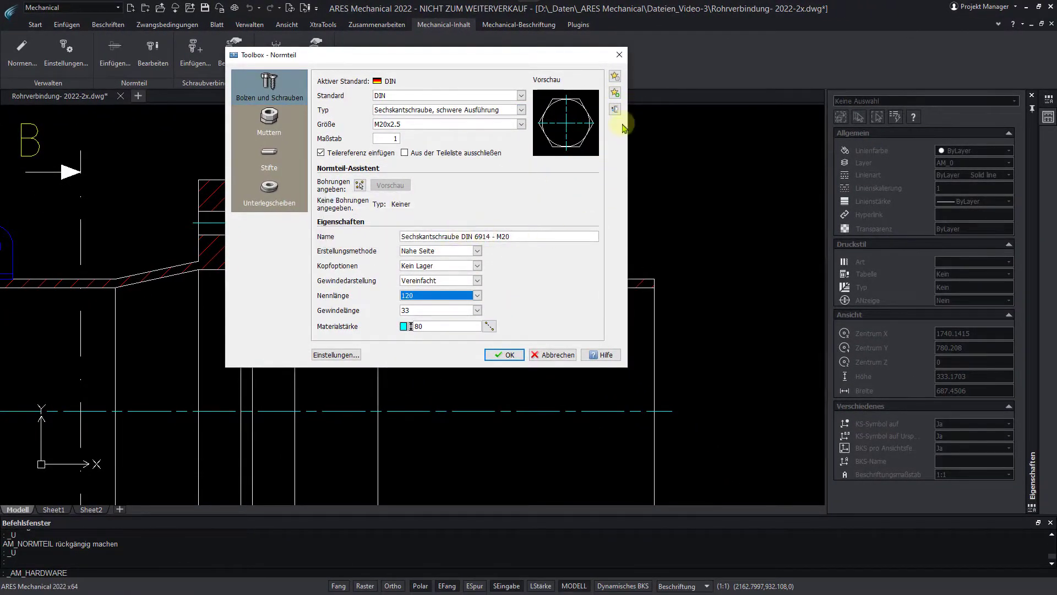
click(616, 110)
click(615, 109)
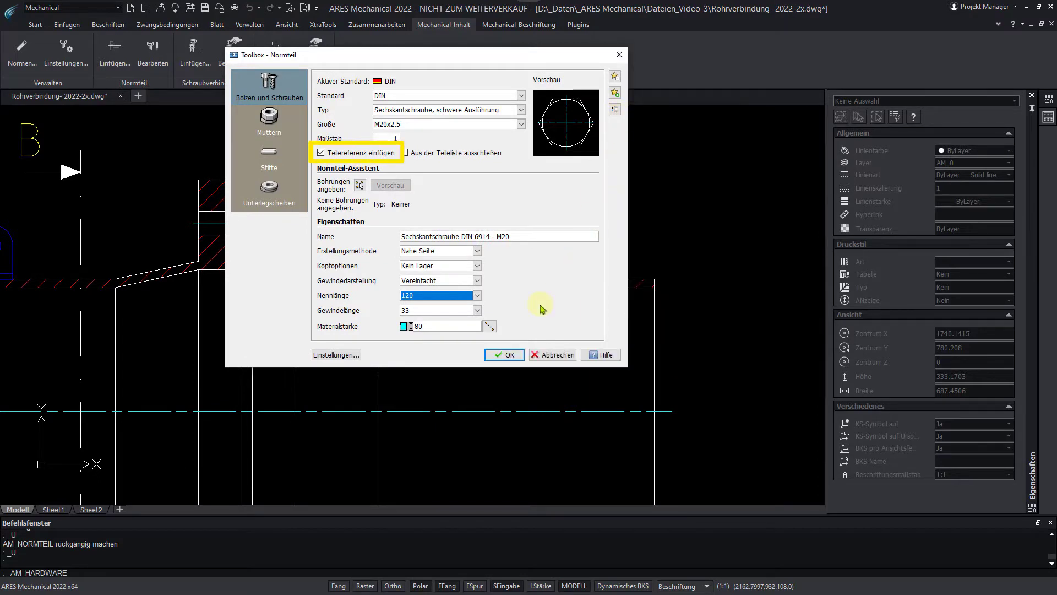
Step: Place the bolt at the centre of the uppermost flange hole in view B-B with its rotation aligned horizontally
click(504, 355)
middle_drag(673, 255, 119, 224)
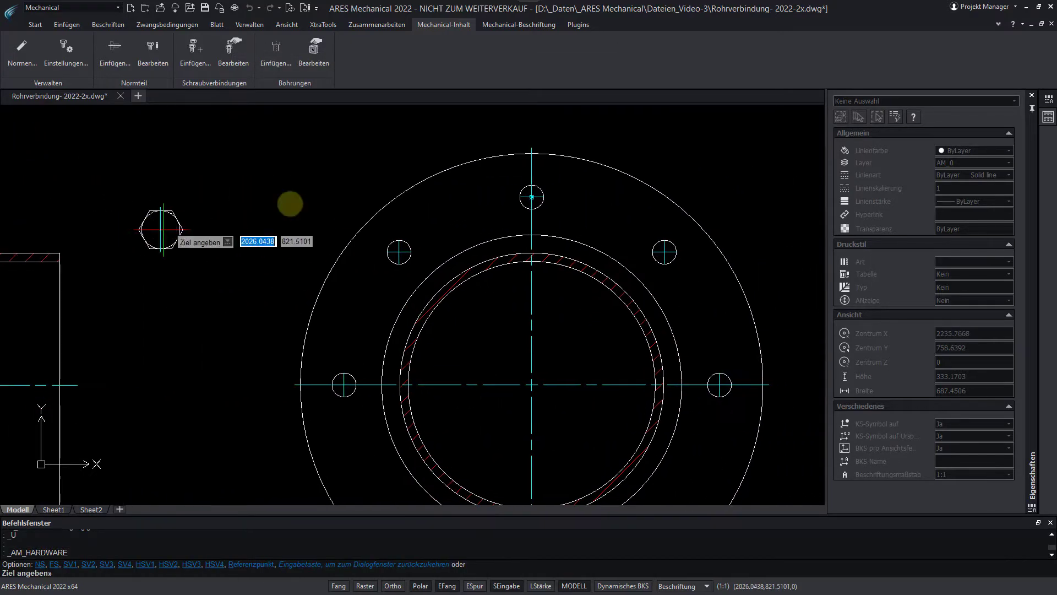
click(532, 197)
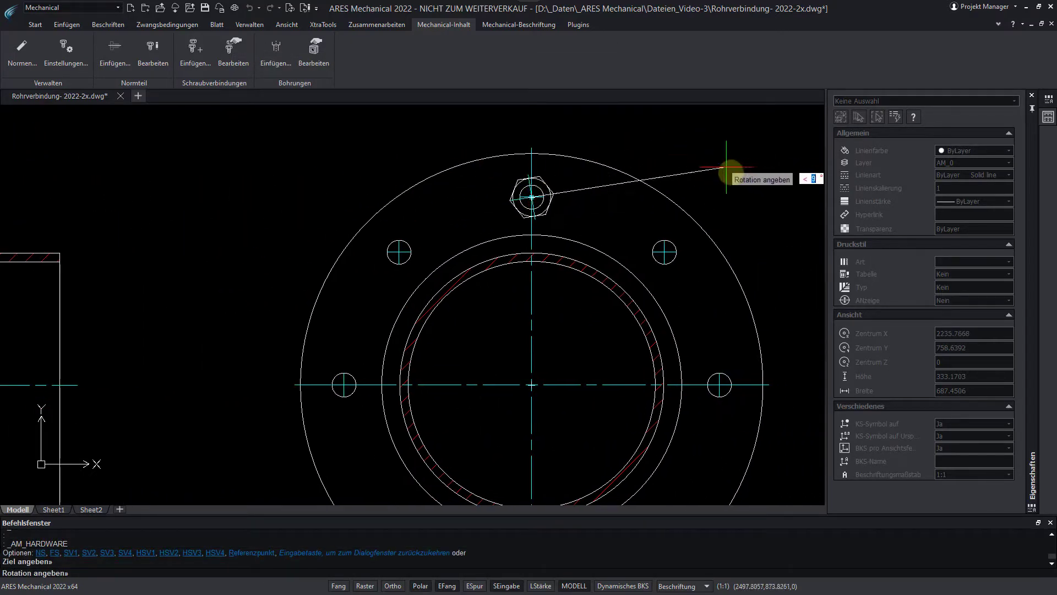
click(741, 203)
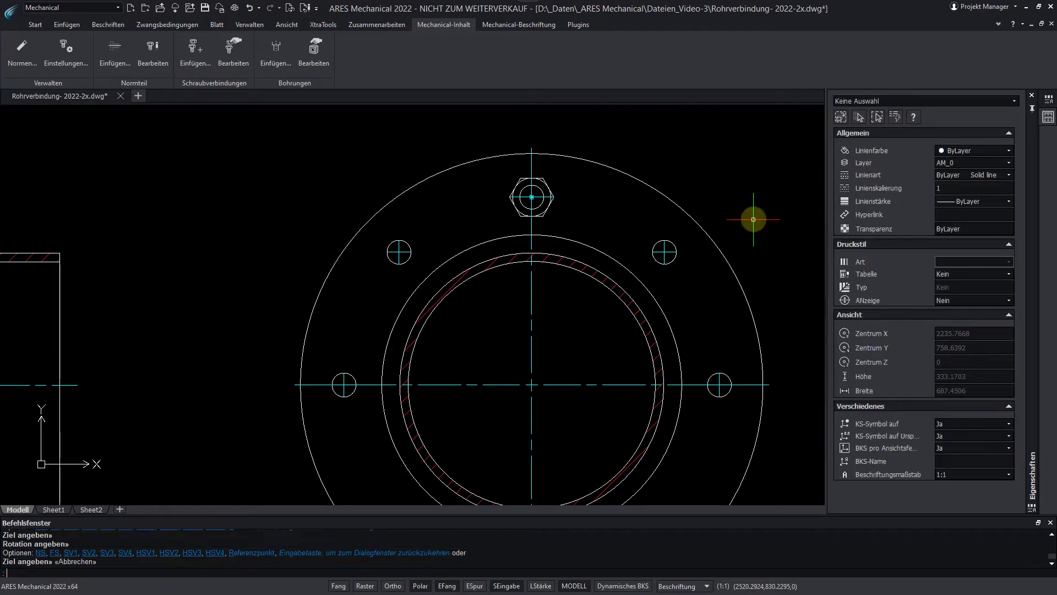
Step: Open the definition of the M20 hexagon bolt placed in view B-B, using the Einfach option to edit only a single element
click(153, 54)
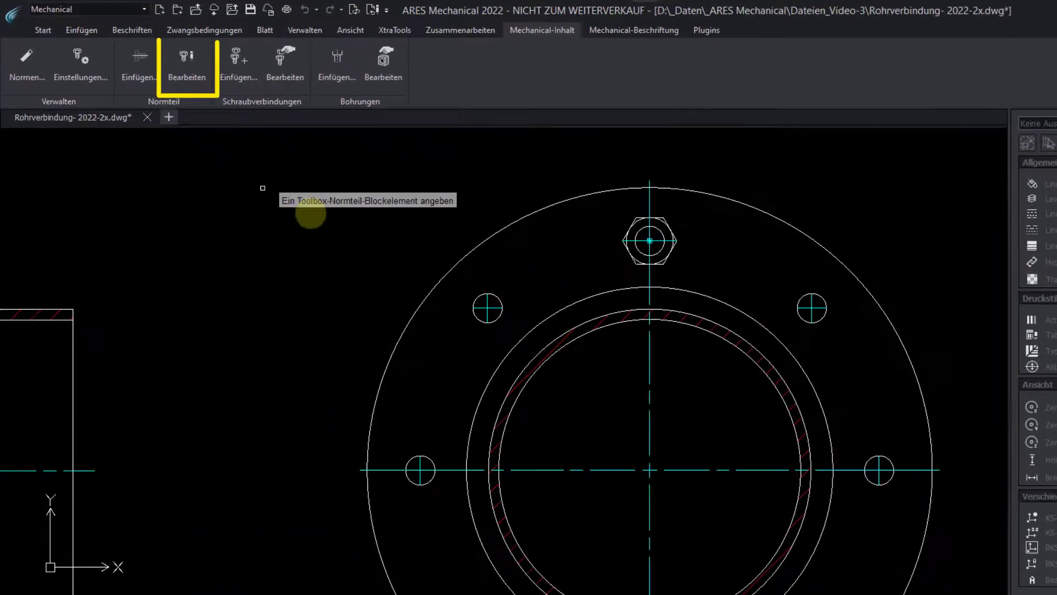
click(631, 228)
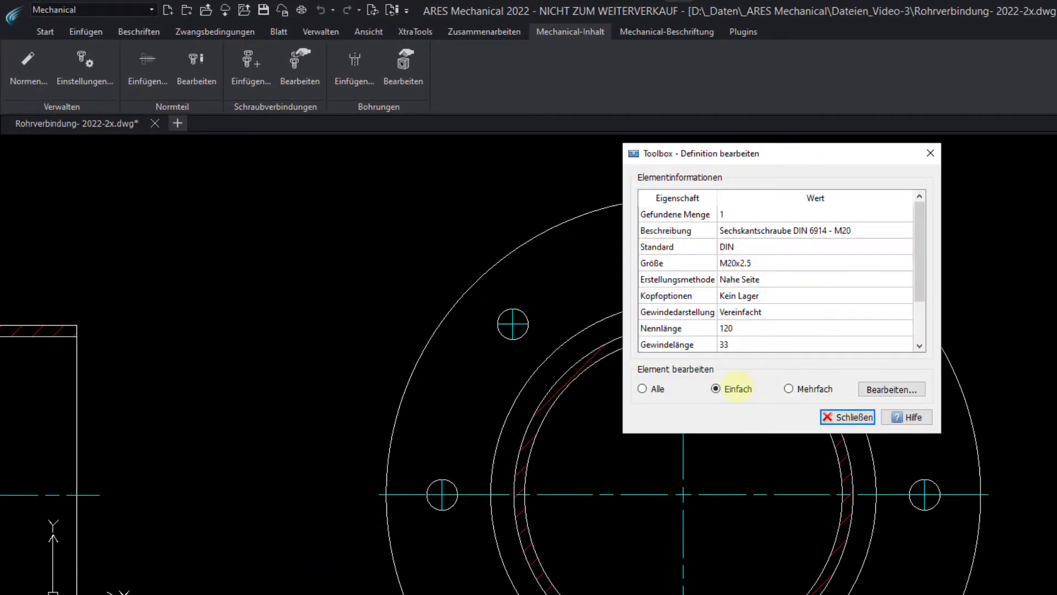
click(738, 388)
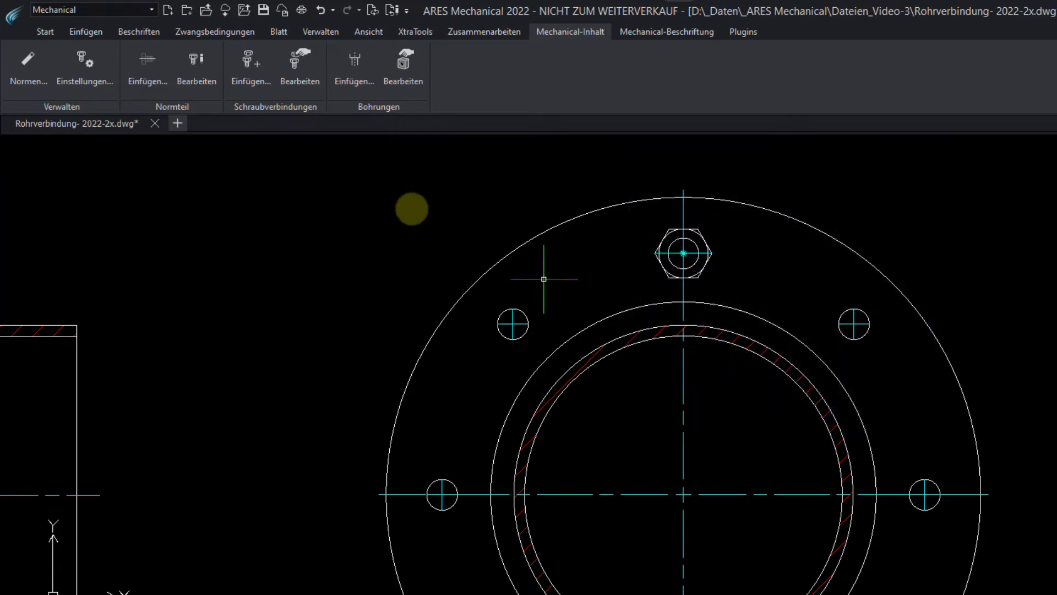
click(661, 235)
click(818, 330)
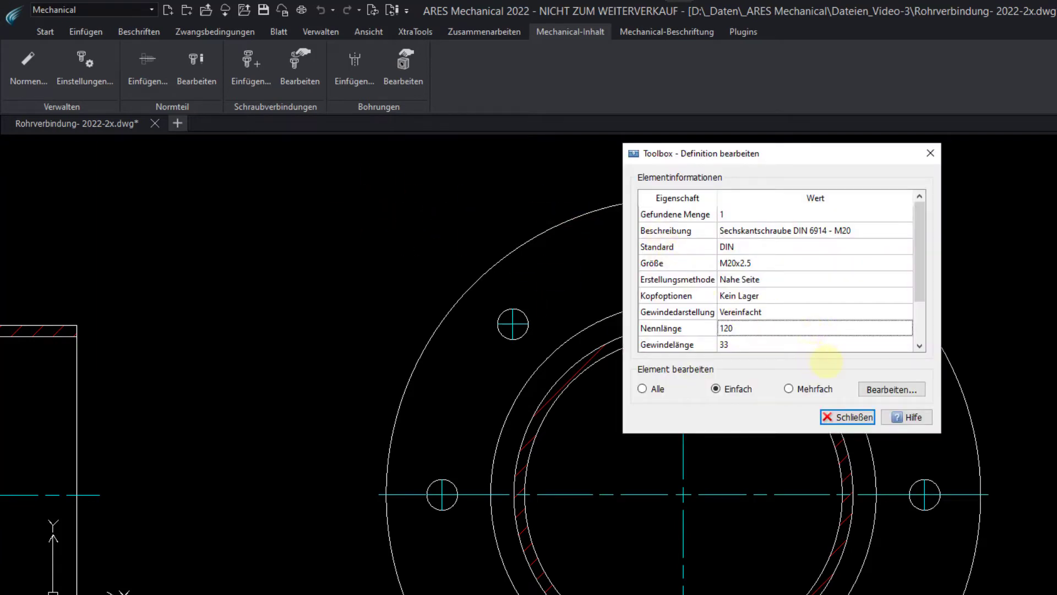
Step: Open the selected bolt's standard part properties, look through its thread representation options and accept the definition
click(889, 389)
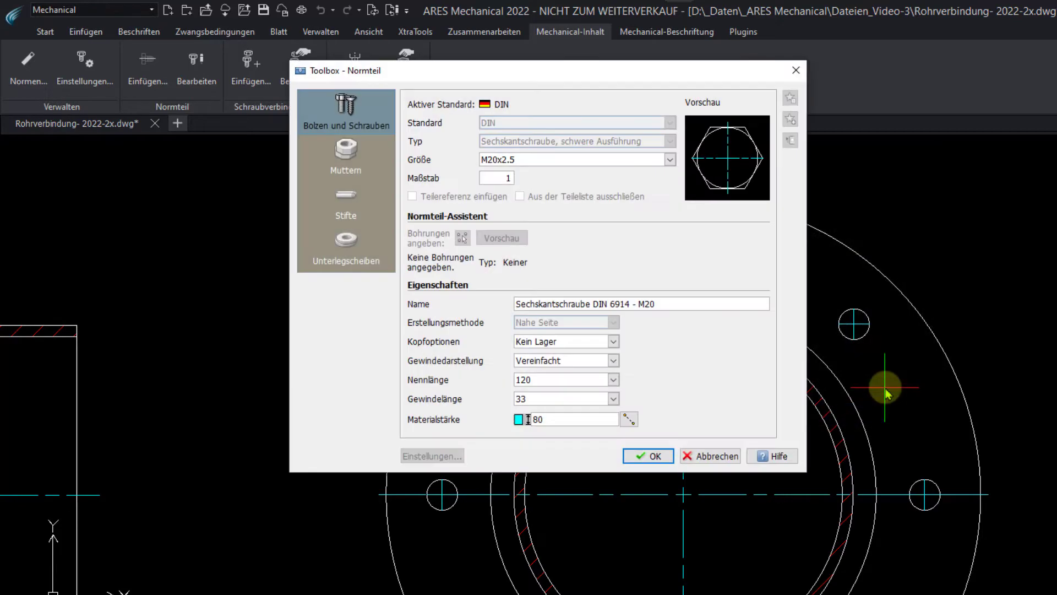
click(613, 361)
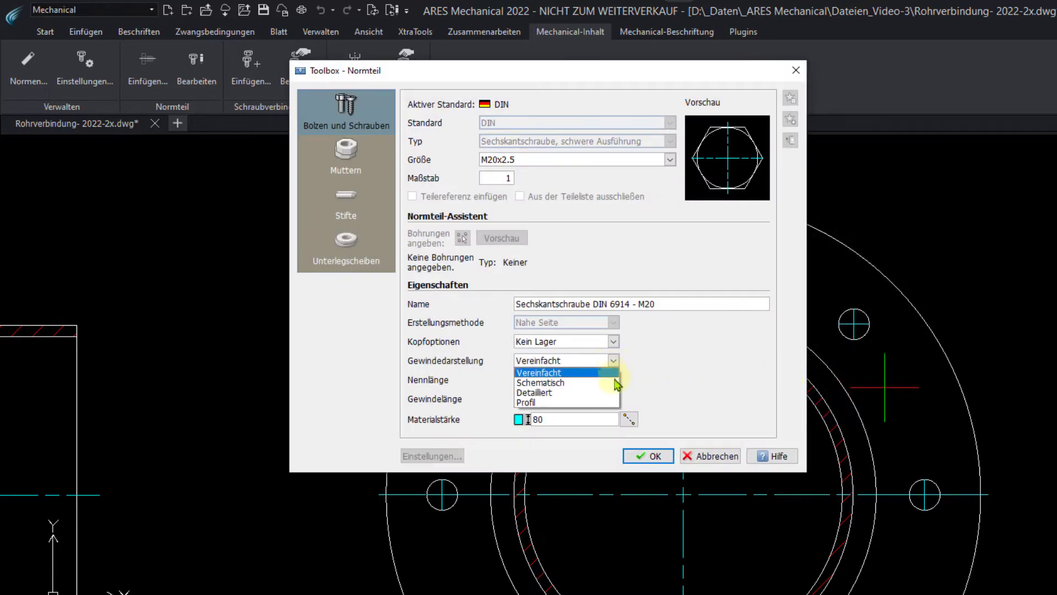
click(616, 383)
click(648, 456)
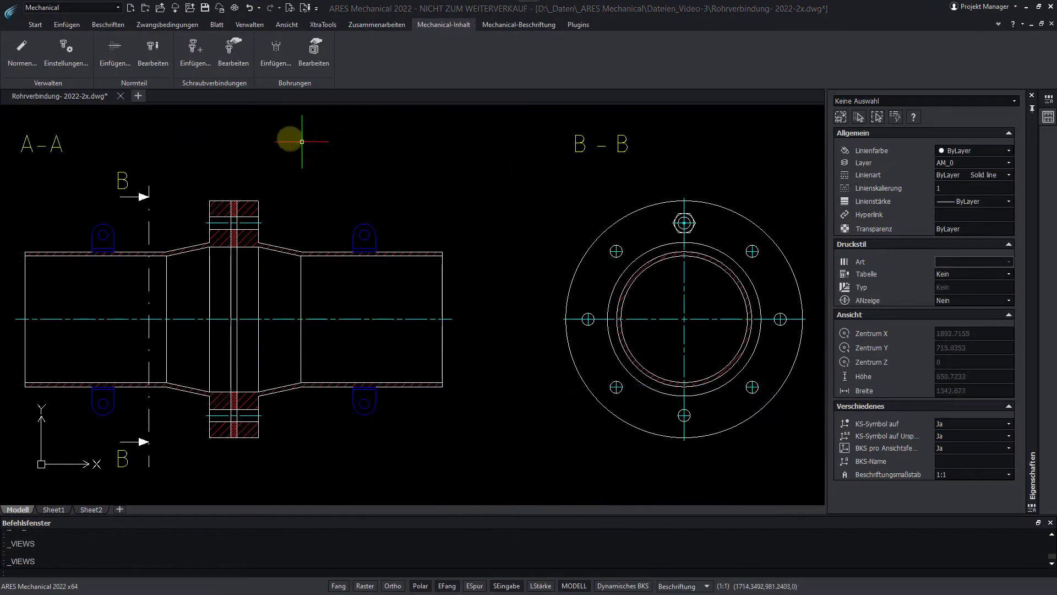
Step: Copy the DIN base standard to a new custom standard named Angepasste DIN
click(27, 60)
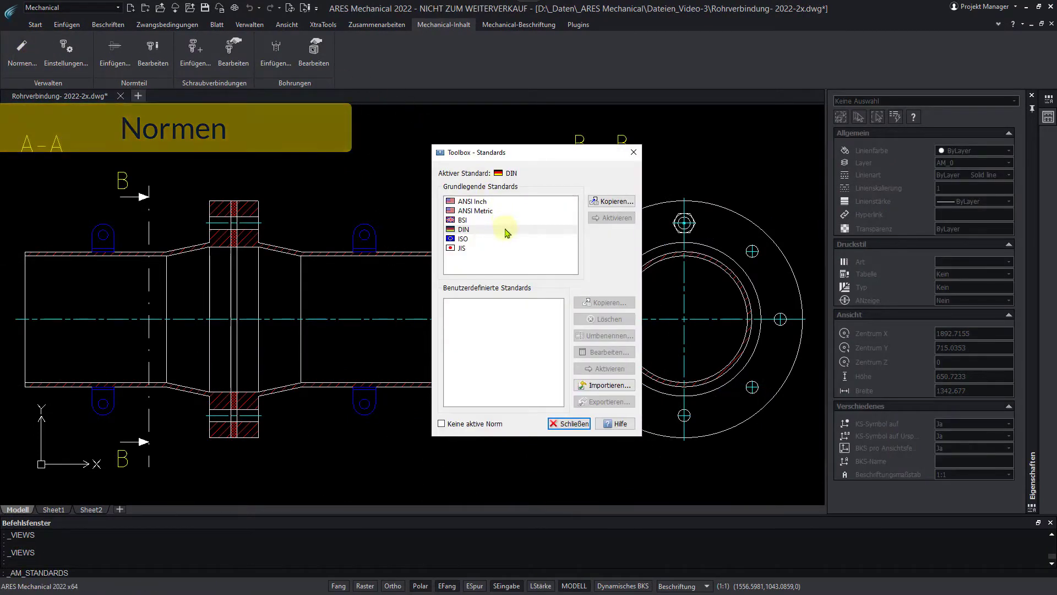
click(507, 233)
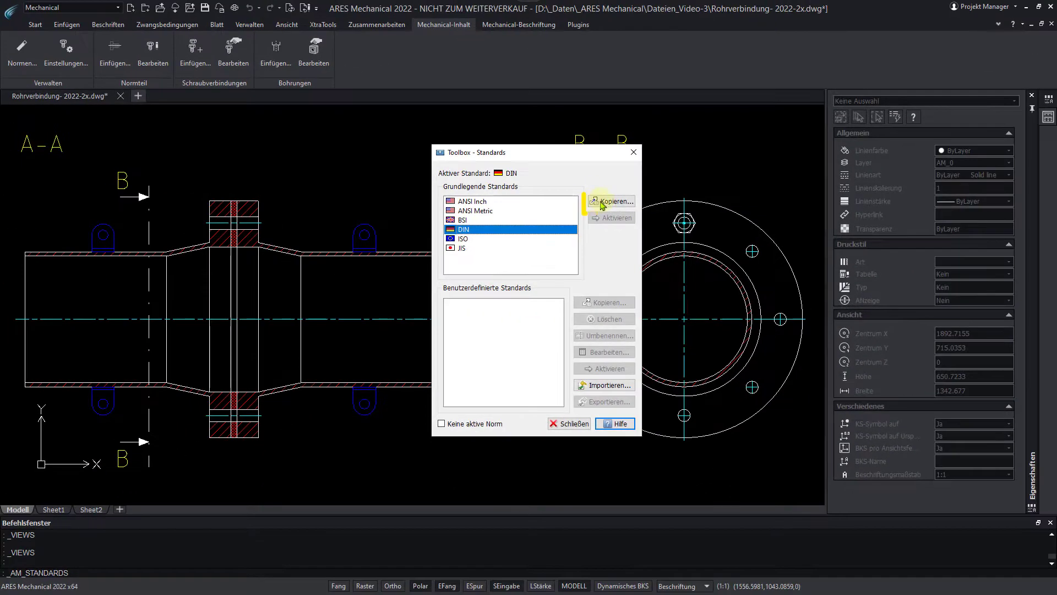
click(732, 196)
text(An)
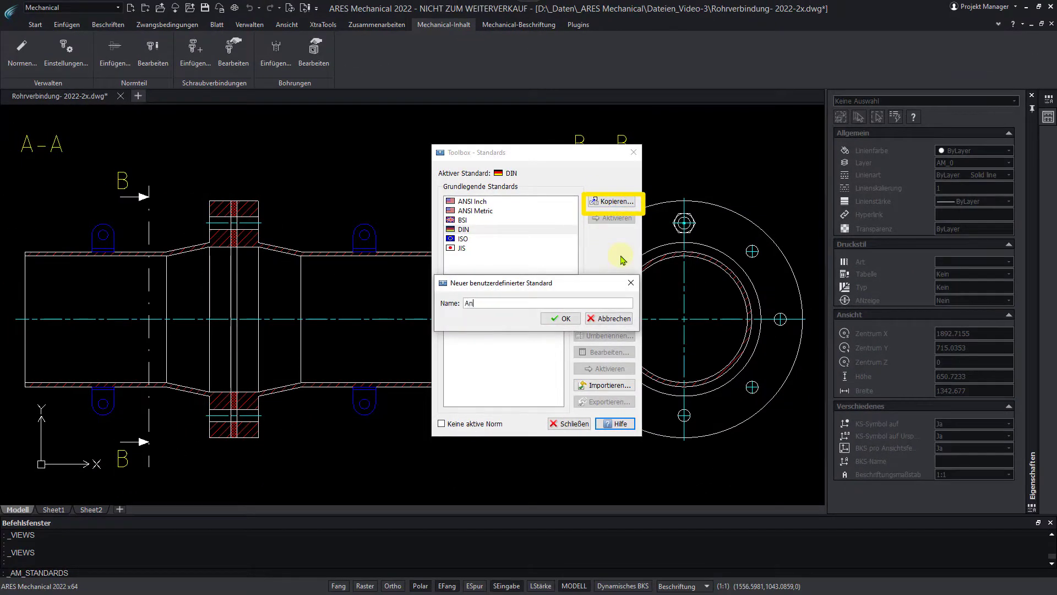
text(gepasste DIN)
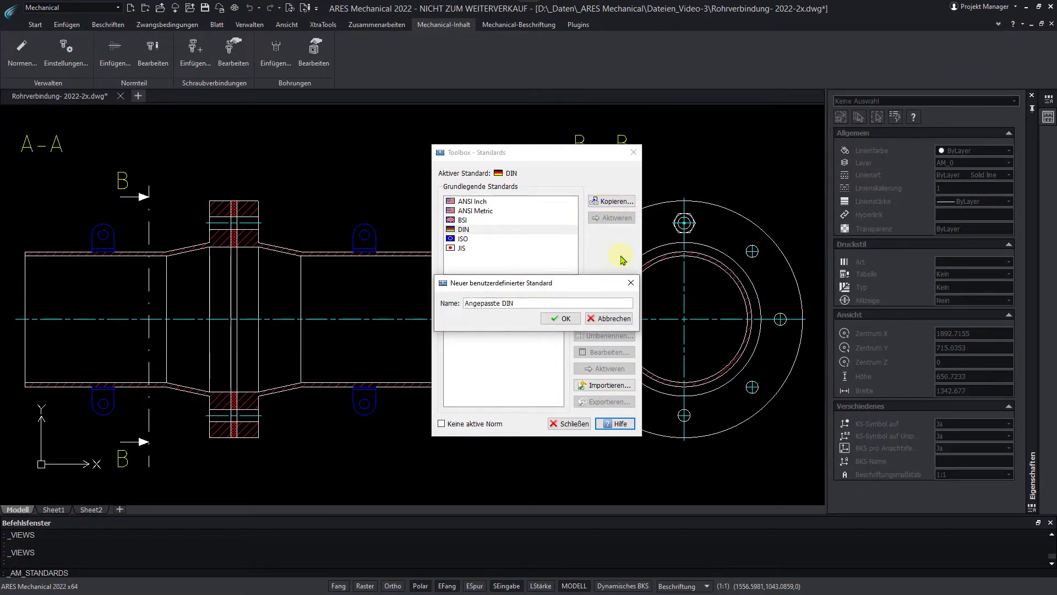
click(576, 320)
Step: Examine the Längen table of the Flachkopf, Kreuz screws in the Angepasste DIN standard, leaving the table editor without changes
click(500, 306)
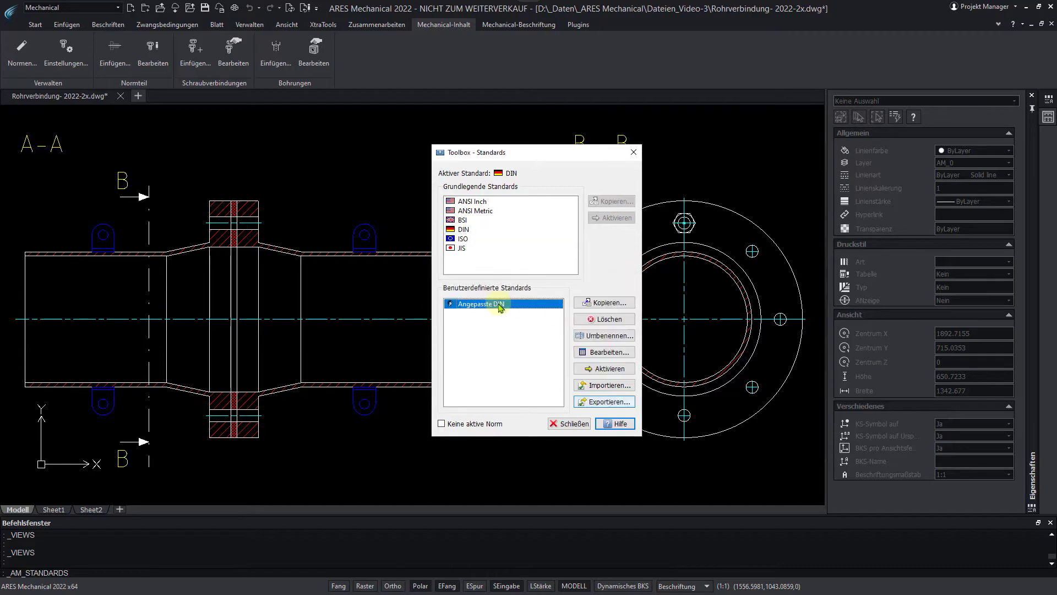
click(608, 352)
click(514, 186)
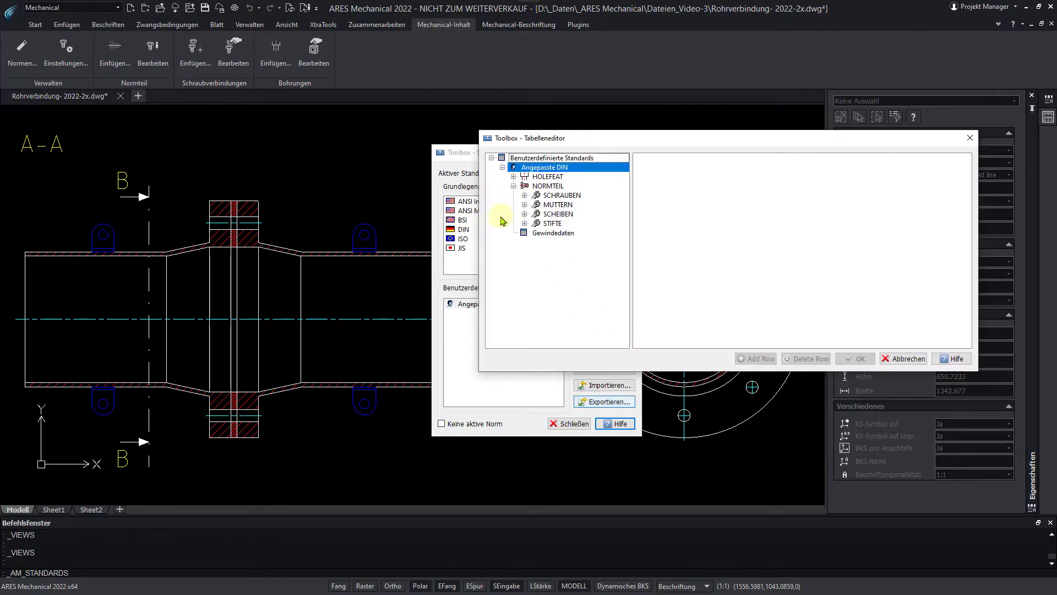
click(524, 195)
click(536, 224)
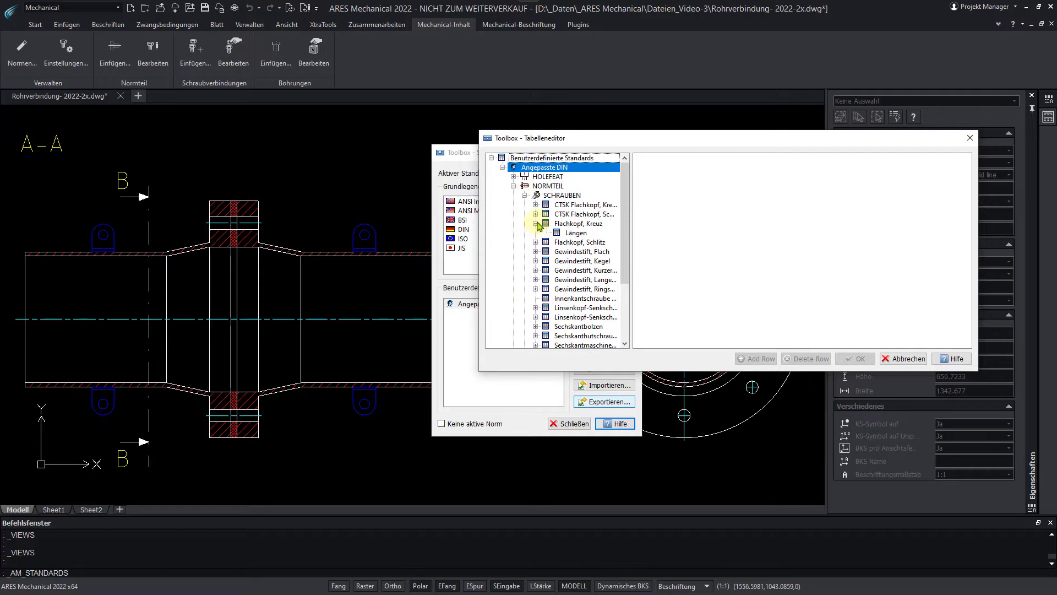
click(577, 232)
drag(968, 326, 977, 254)
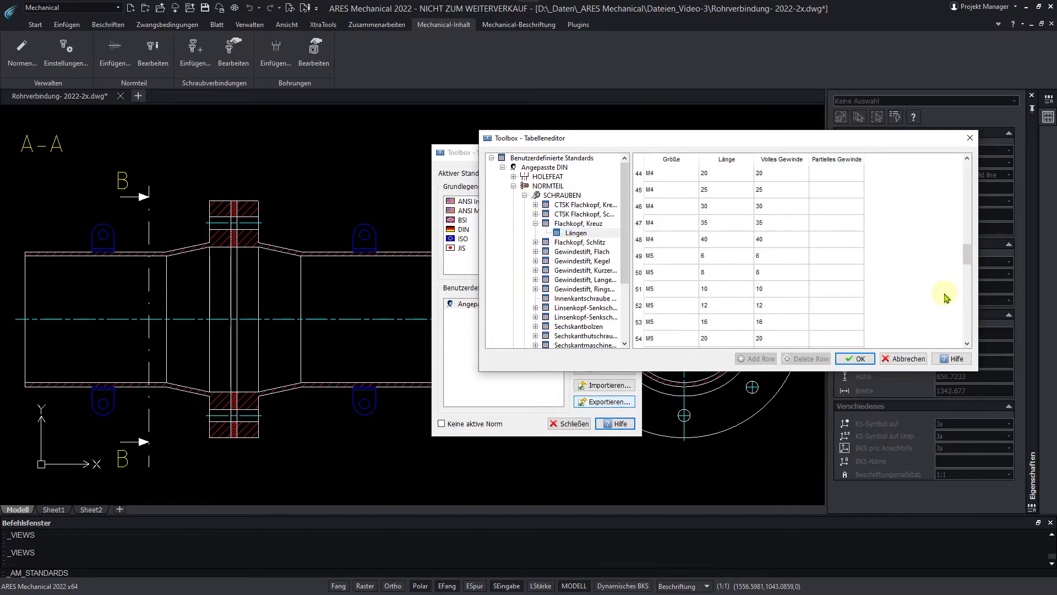
click(908, 358)
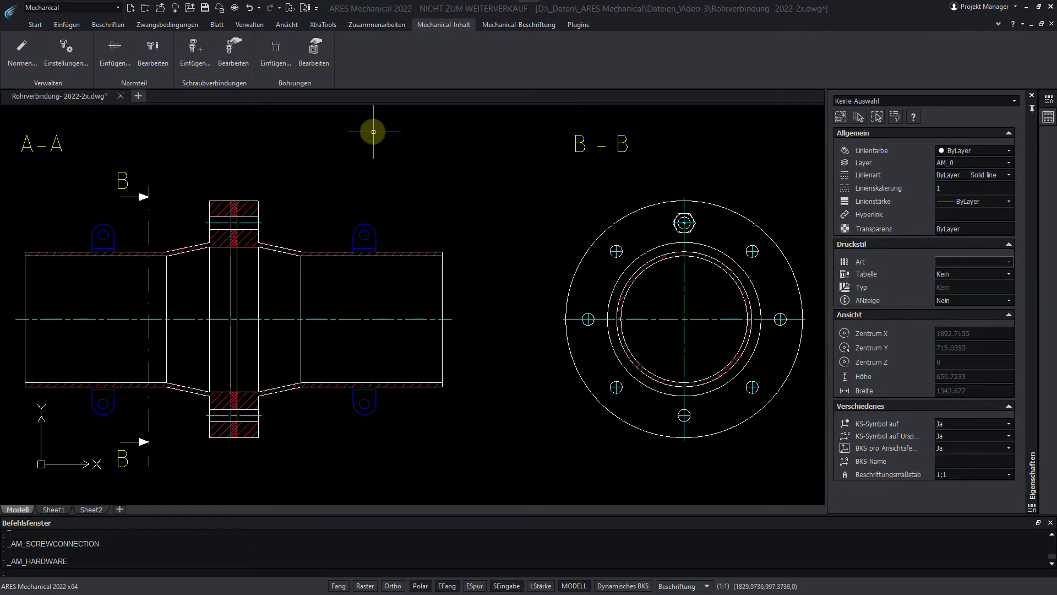
Step: Start a new screw connection with type Sechskantschraube, schwere Ausführung, size M20x2.5 and nominal length 120
click(197, 56)
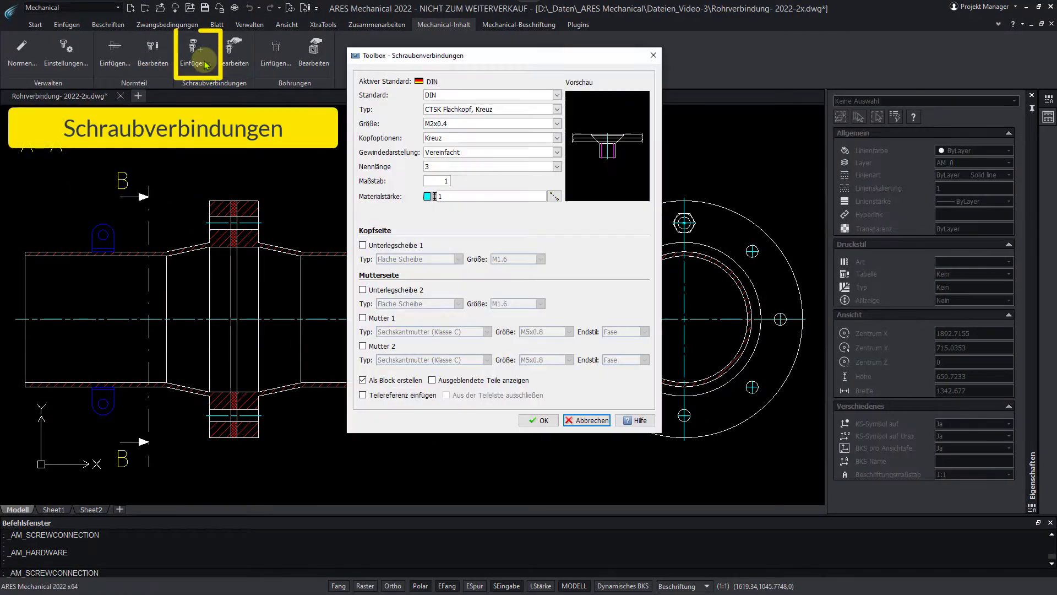
click(556, 110)
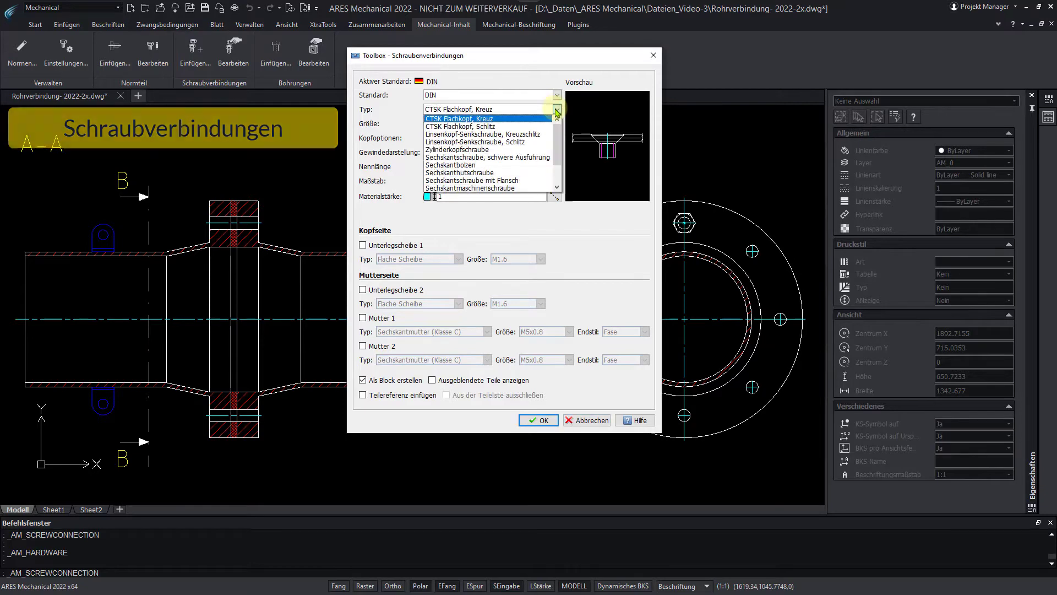
click(537, 157)
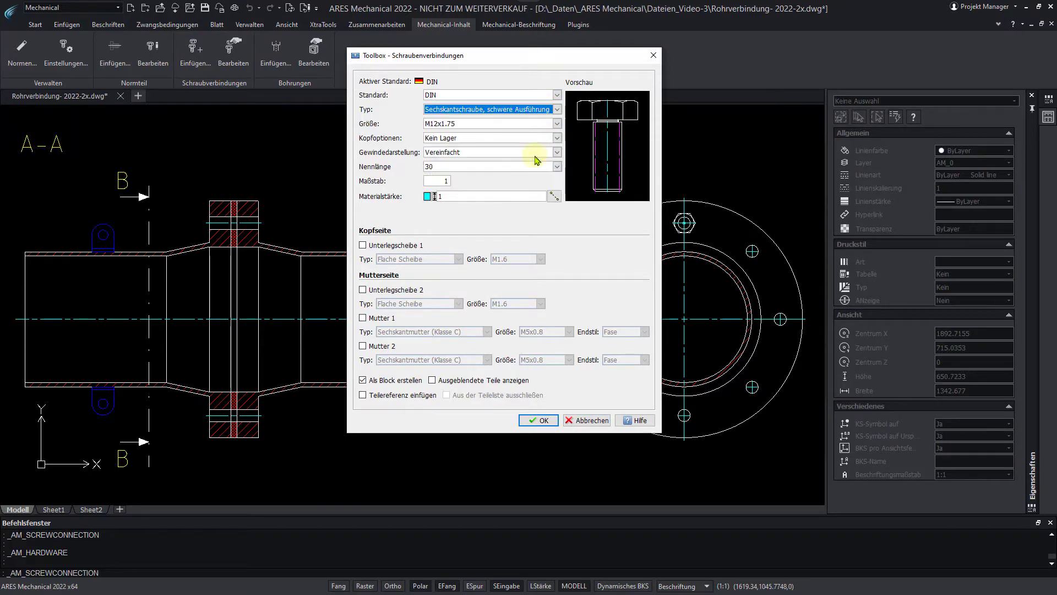
click(557, 124)
click(538, 154)
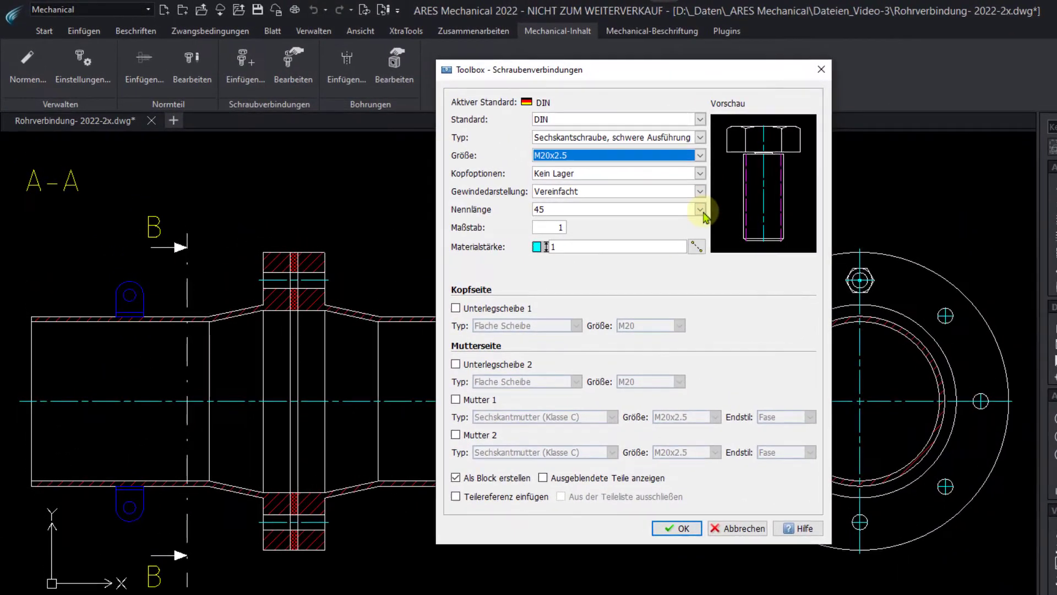
click(557, 166)
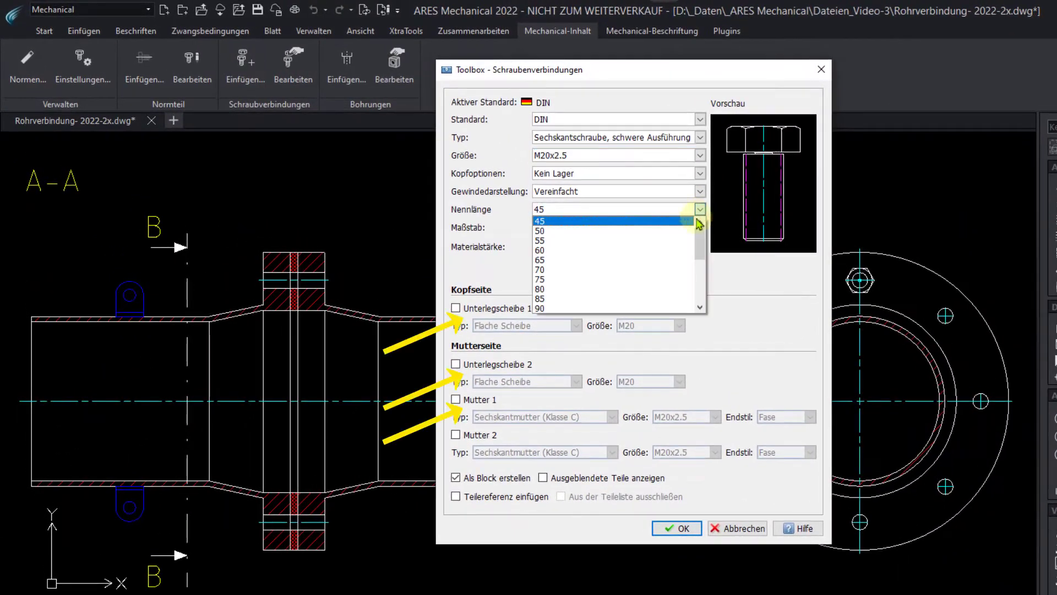
scroll(658, 281, down, 2)
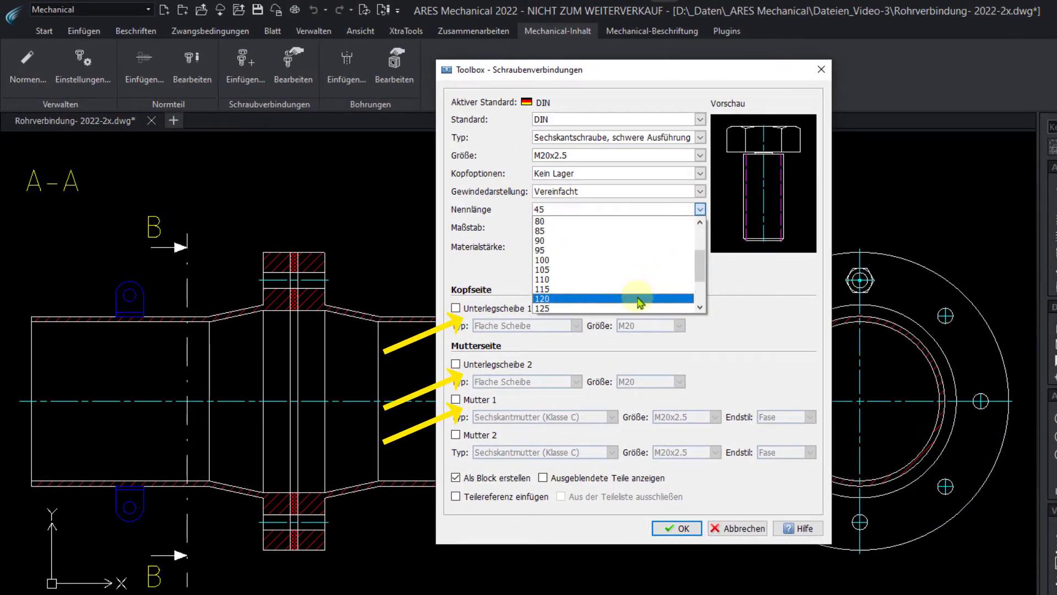
click(655, 303)
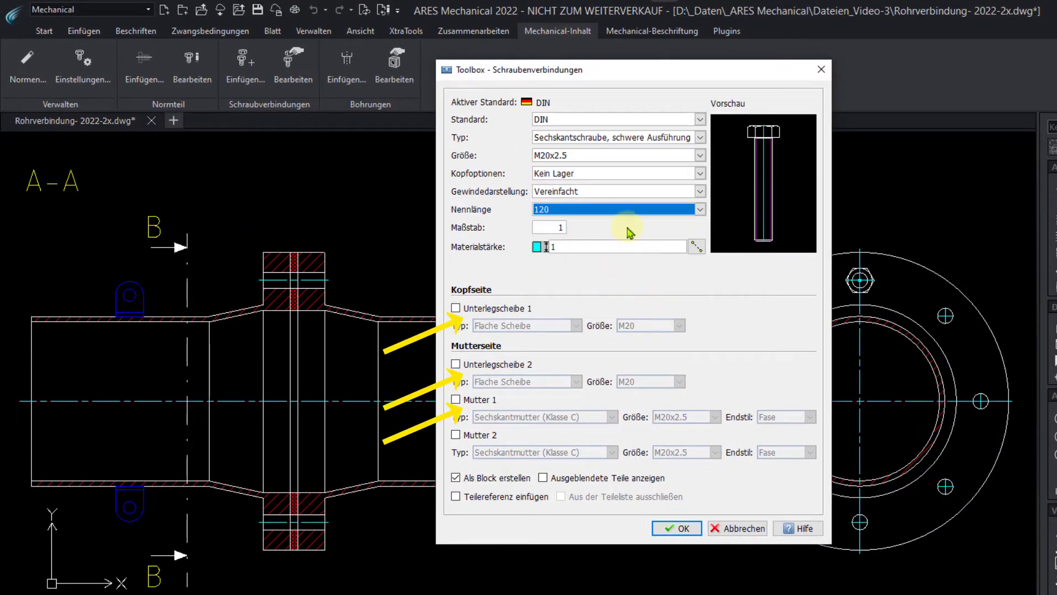
Step: Set the screw connection's material thickness to 80 by picking both outer flange faces at the upper bolt hole in section A-A
click(695, 246)
scroll(283, 278, up, 5)
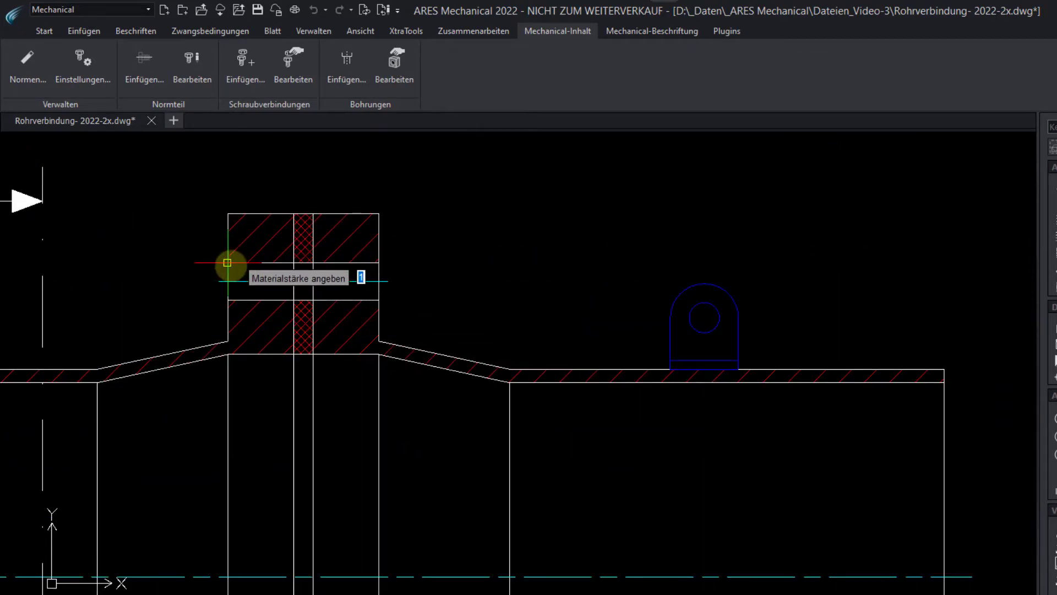
click(227, 263)
click(379, 262)
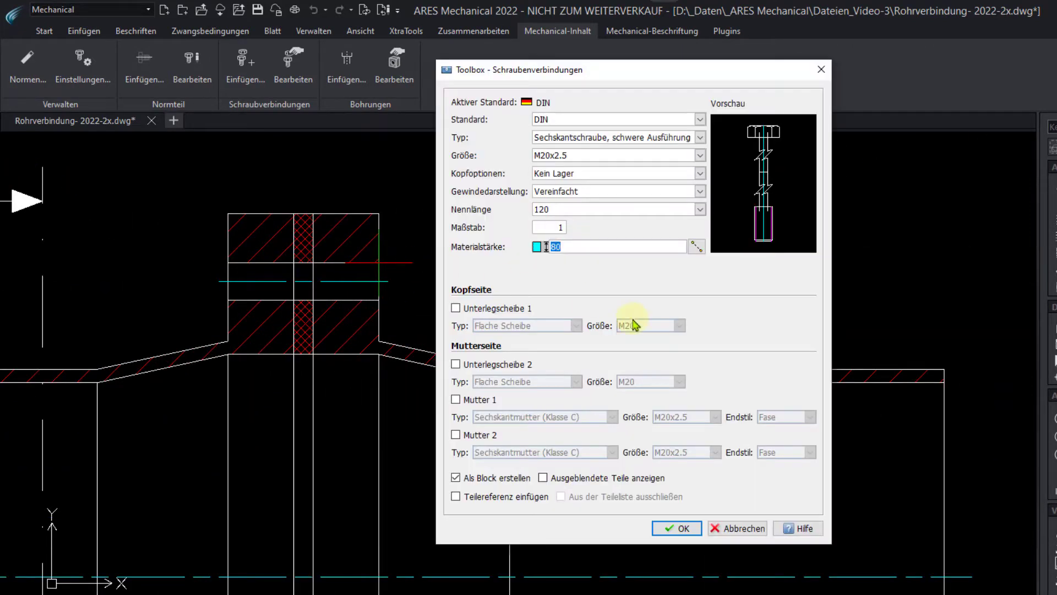
Step: Add flat M20 washers on the head and nut sides, one Sechskantmutter (Klasse C) M20x2.5 nut, and enable part reference insertion
click(455, 308)
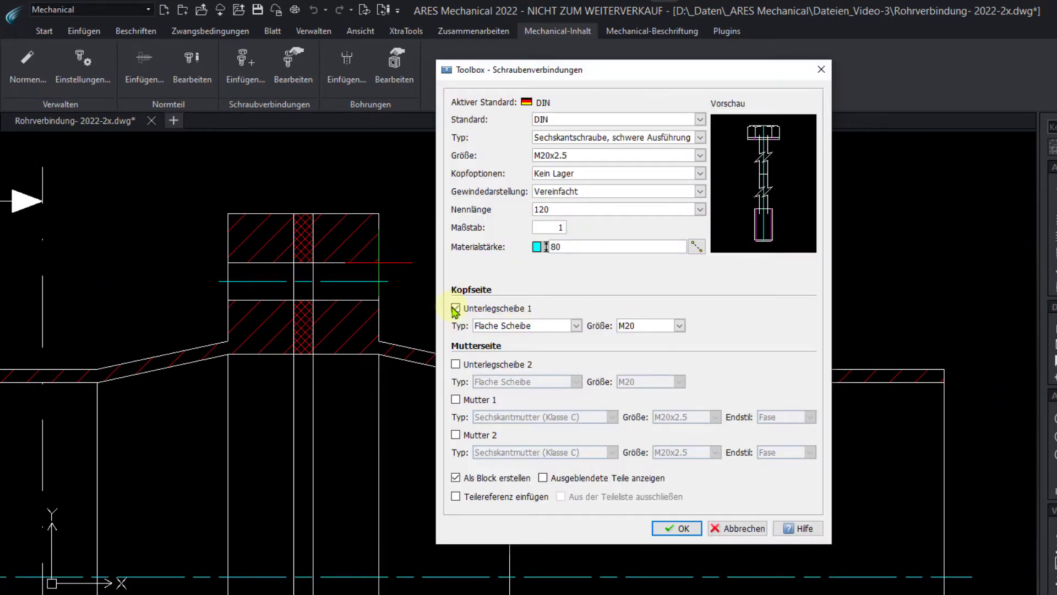
click(455, 365)
click(456, 400)
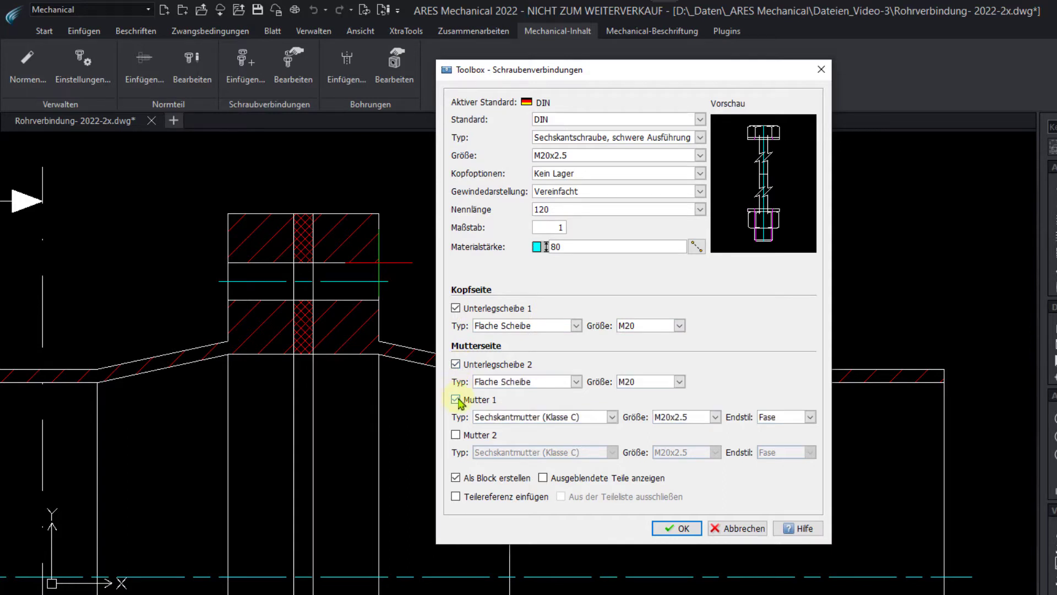
click(612, 418)
click(613, 418)
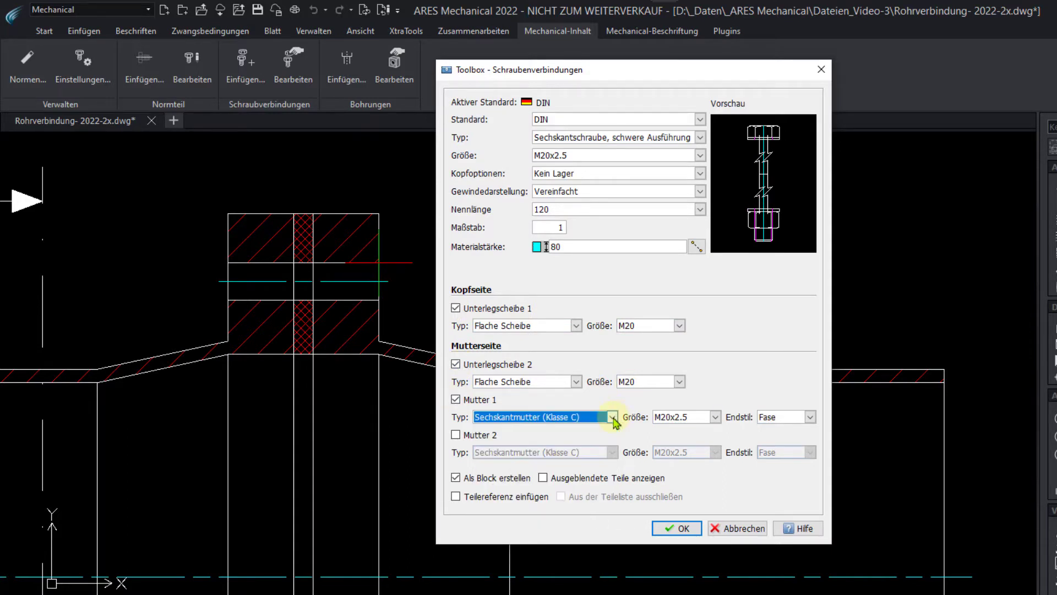
click(456, 498)
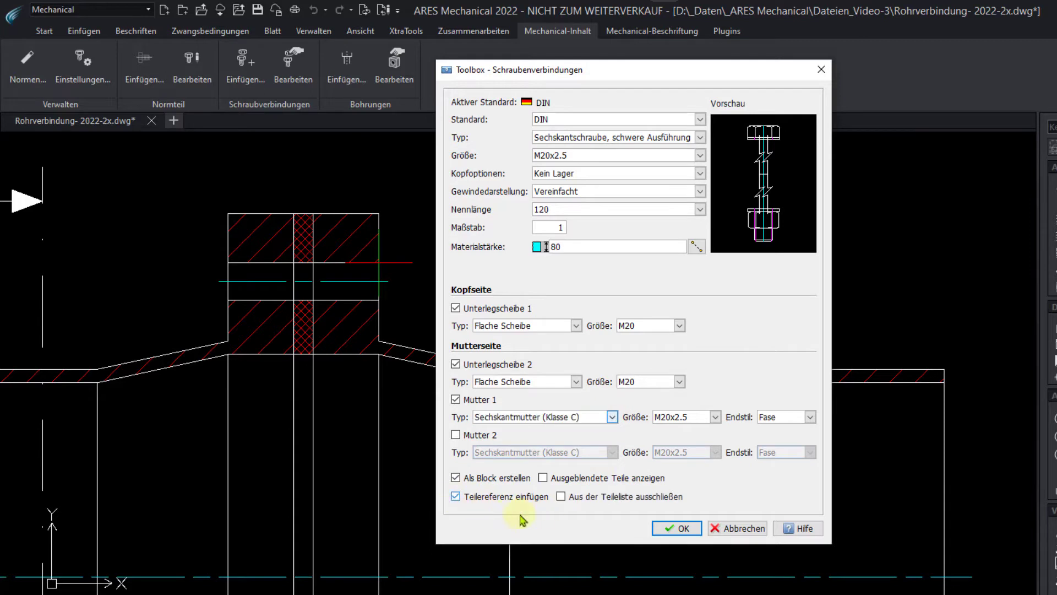
Step: Place the screw connection through the upper flange hole in section A-A, head on the right outer face, rotated to 180°
click(677, 530)
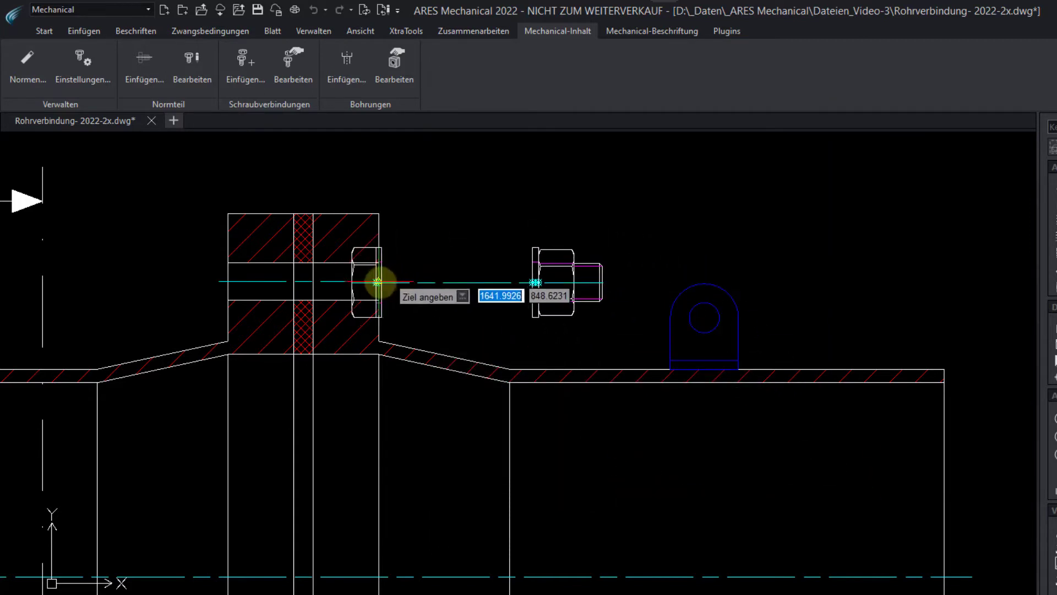
click(372, 282)
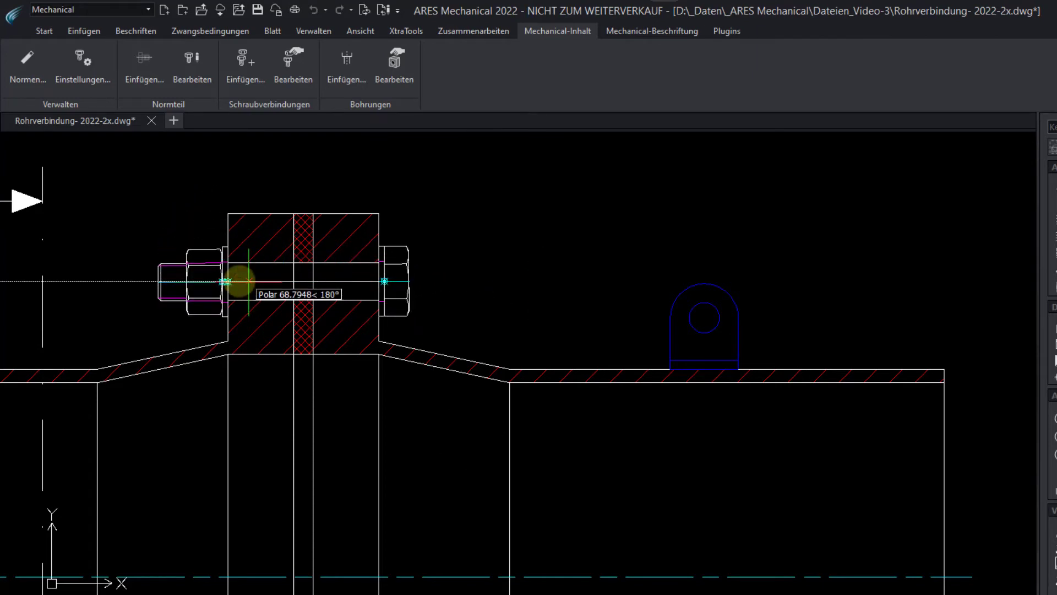
click(136, 283)
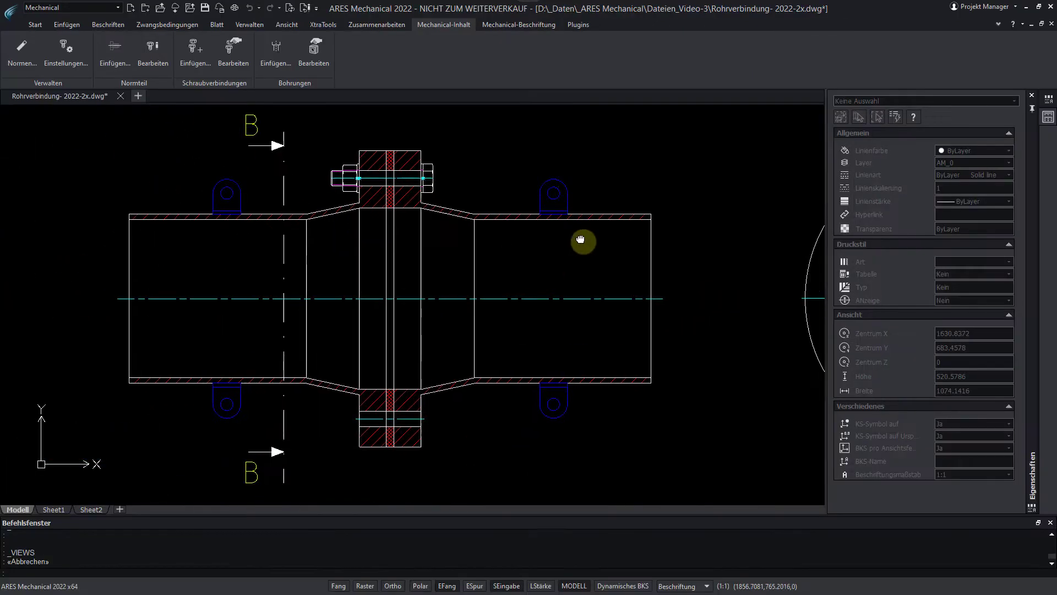
Step: Mirror the screw connection about the pipe's horizontal centreline into the lower flange hole, keeping the original
text(Sp)
key(Return)
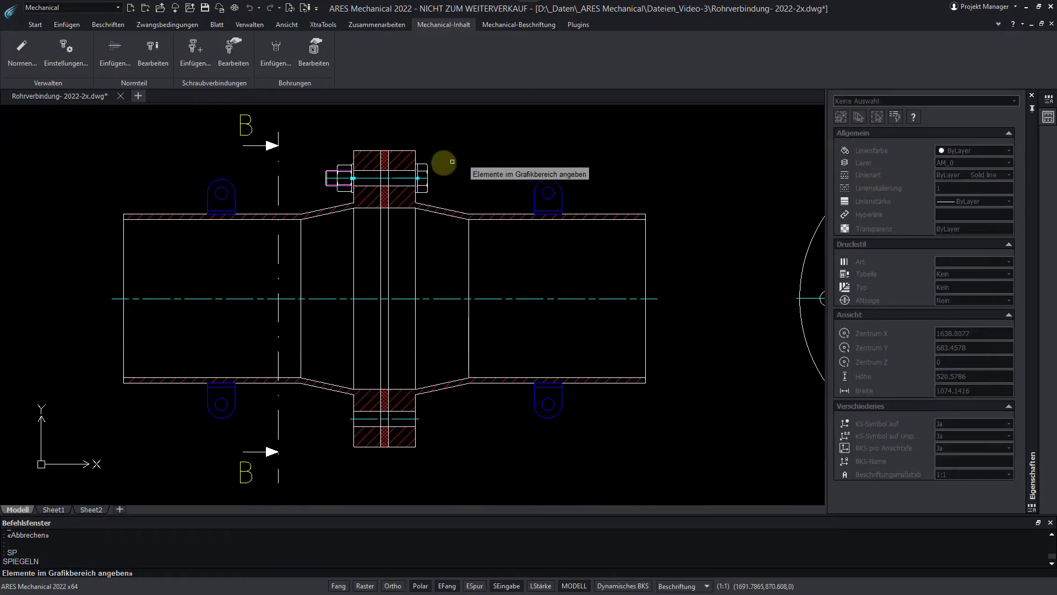
click(408, 176)
key(Return)
click(468, 299)
click(301, 299)
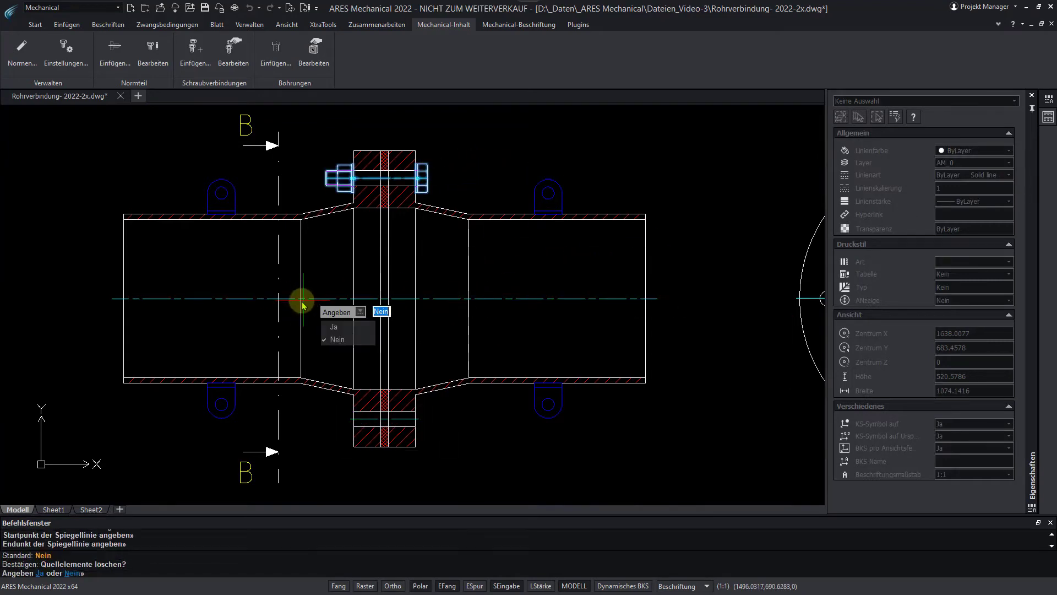
key(Return)
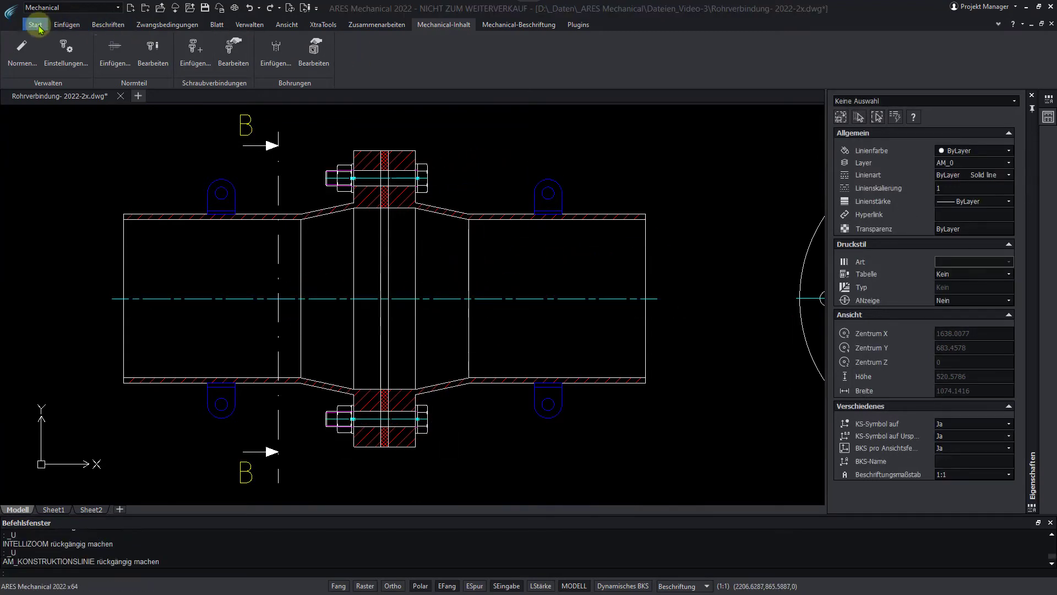
Step: Create horizontal construction lines through the upper bolt's axis and the pipe's centreline in section A-A
click(35, 24)
click(336, 47)
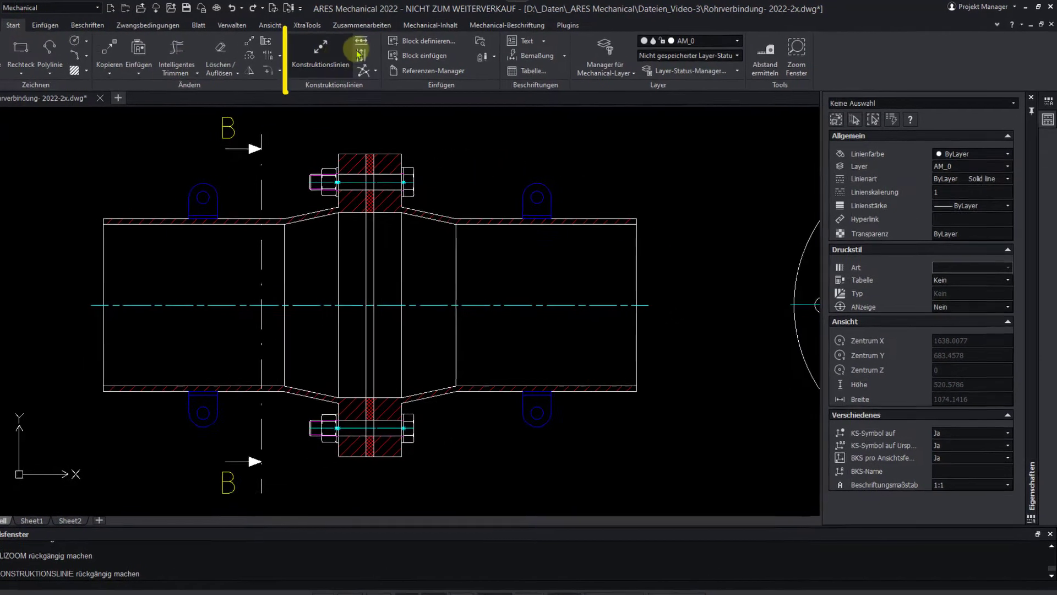
click(429, 123)
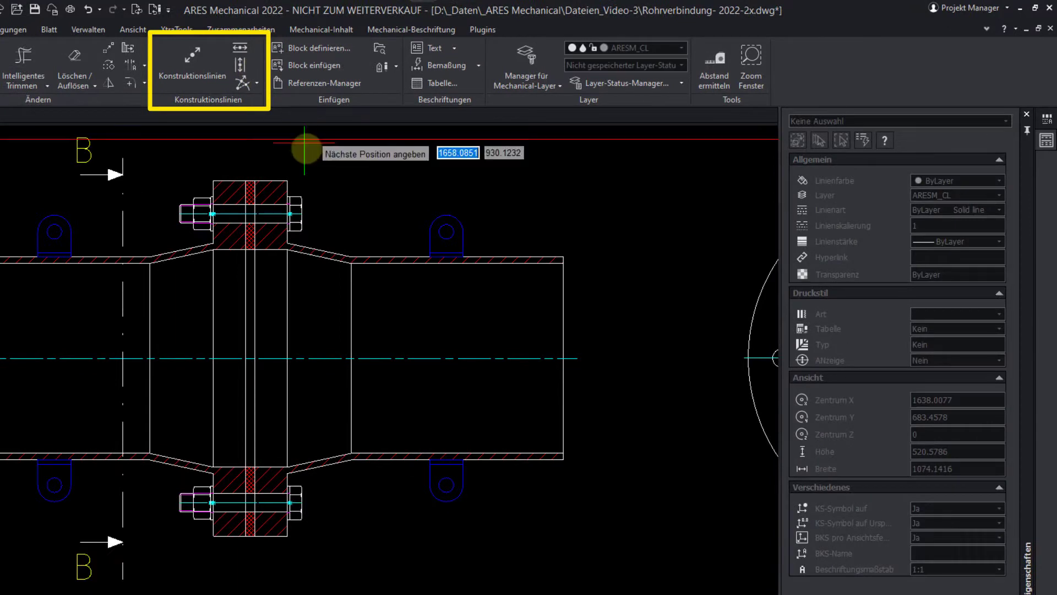
click(303, 213)
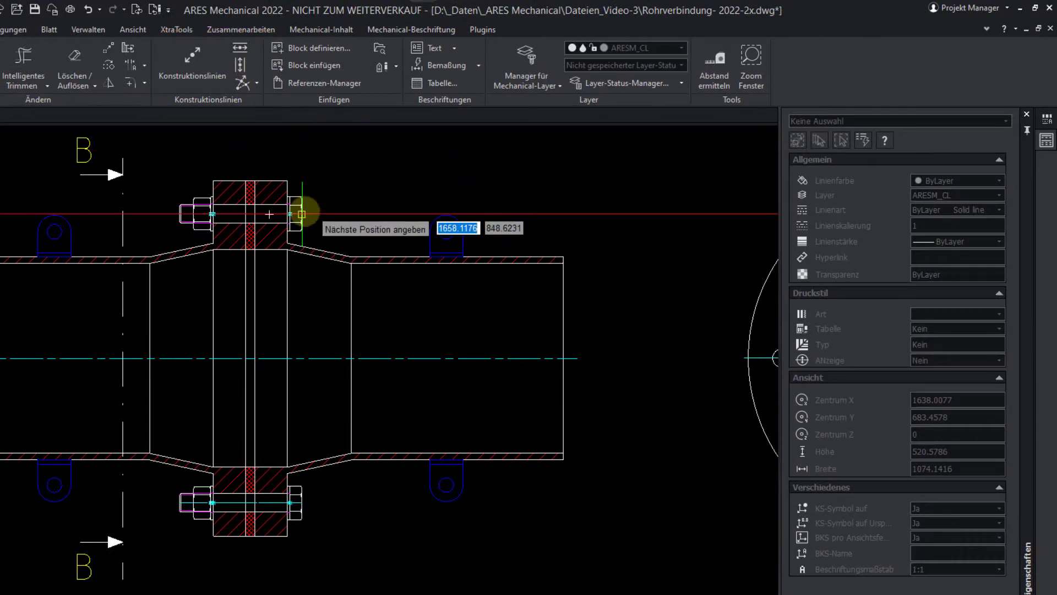
click(312, 358)
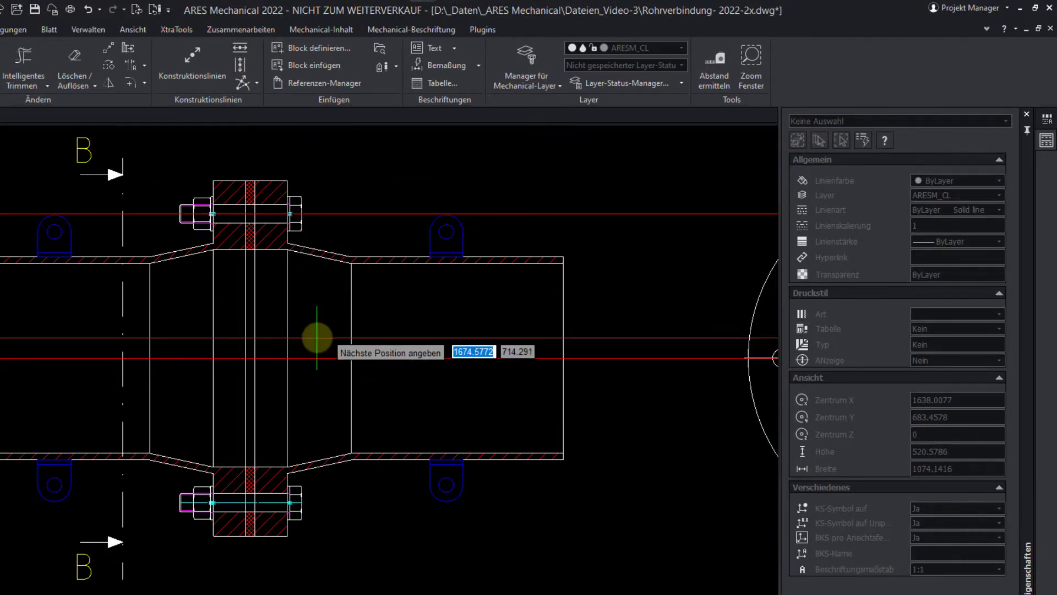
key(Return)
Step: Create vertical construction lines through the flange centre and through the leftmost bolt hole's centre in view B-B
scroll(312, 358, down, 5)
click(240, 64)
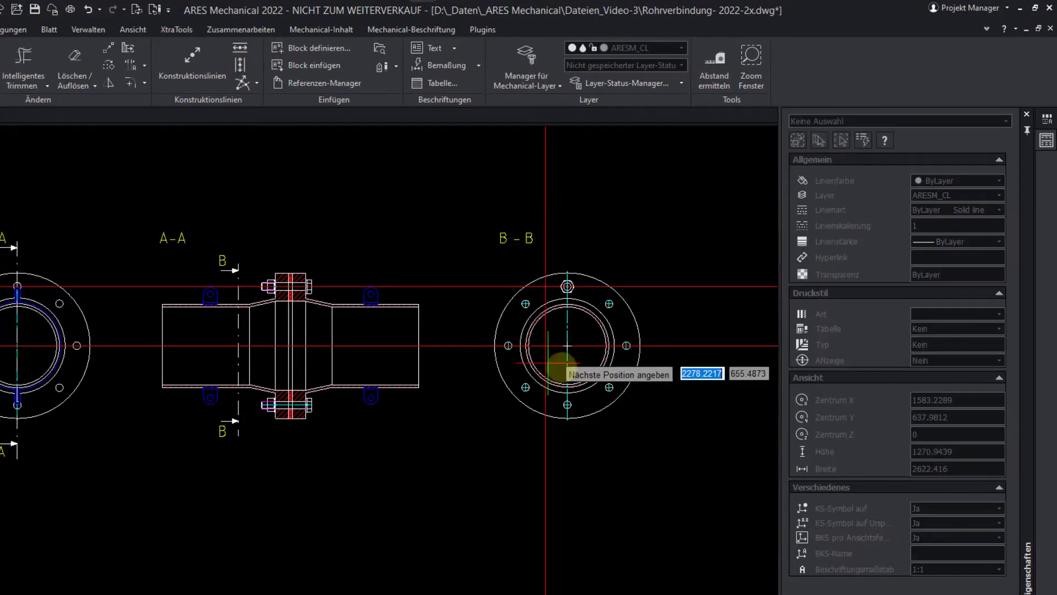
click(568, 345)
click(509, 346)
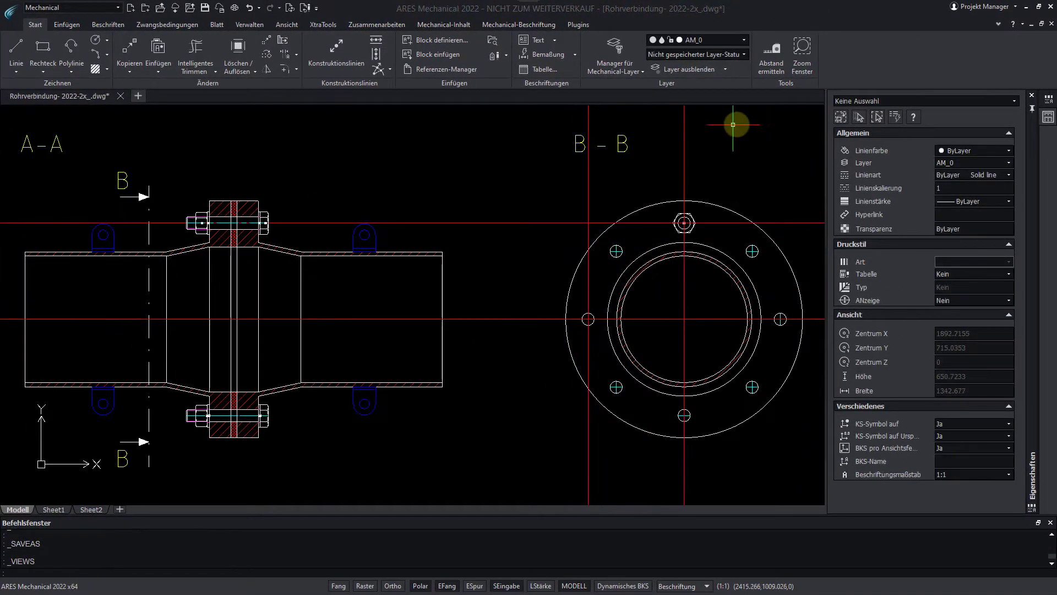
Step: Hide the construction line layer ARESM_CL with the Layer ausblenden command, using one construction line as the reference element
click(728, 73)
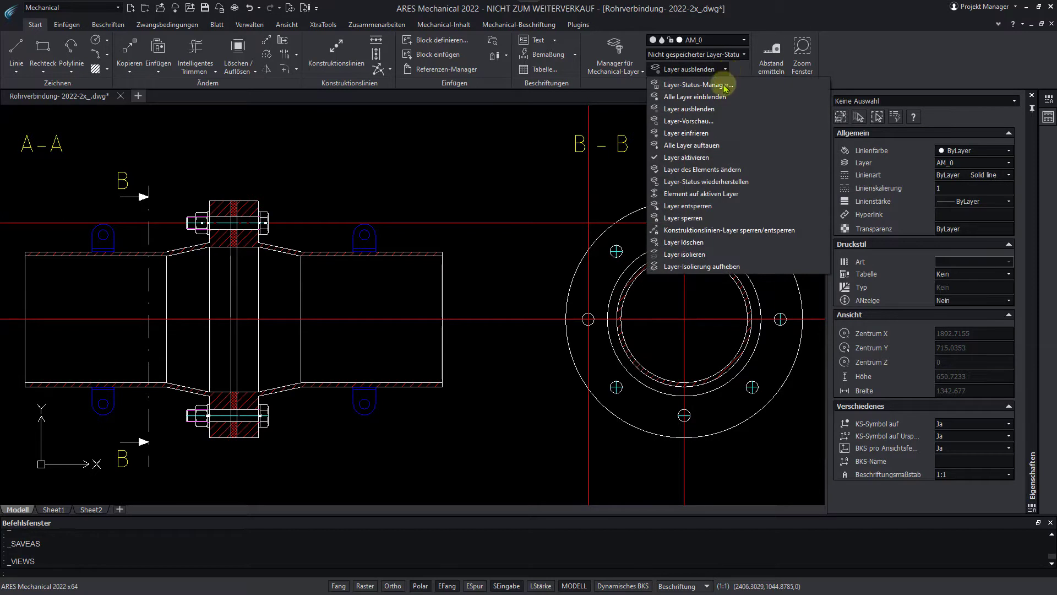
click(716, 106)
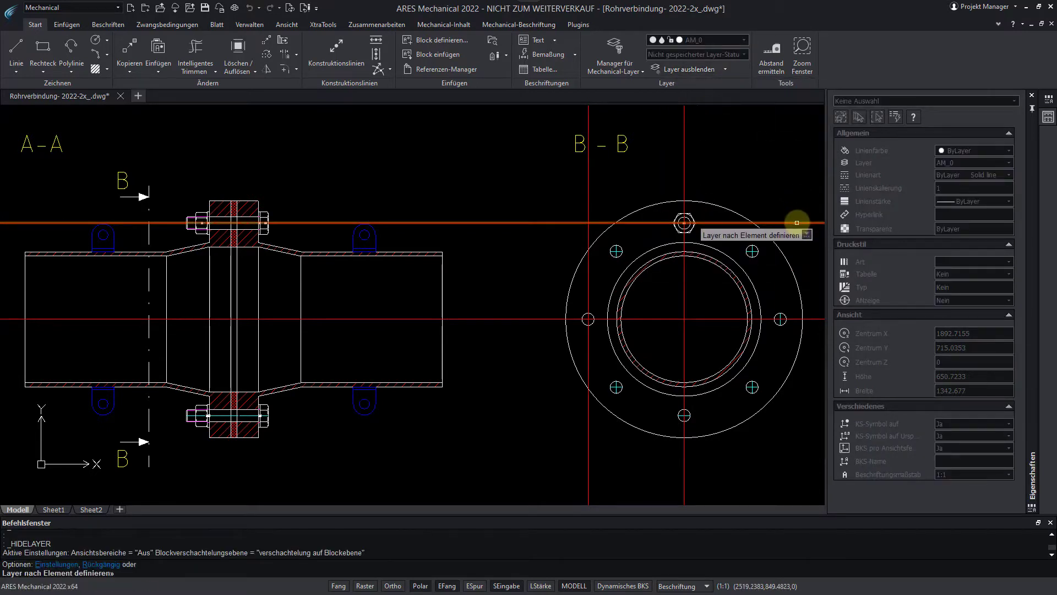
click(789, 223)
key(Return)
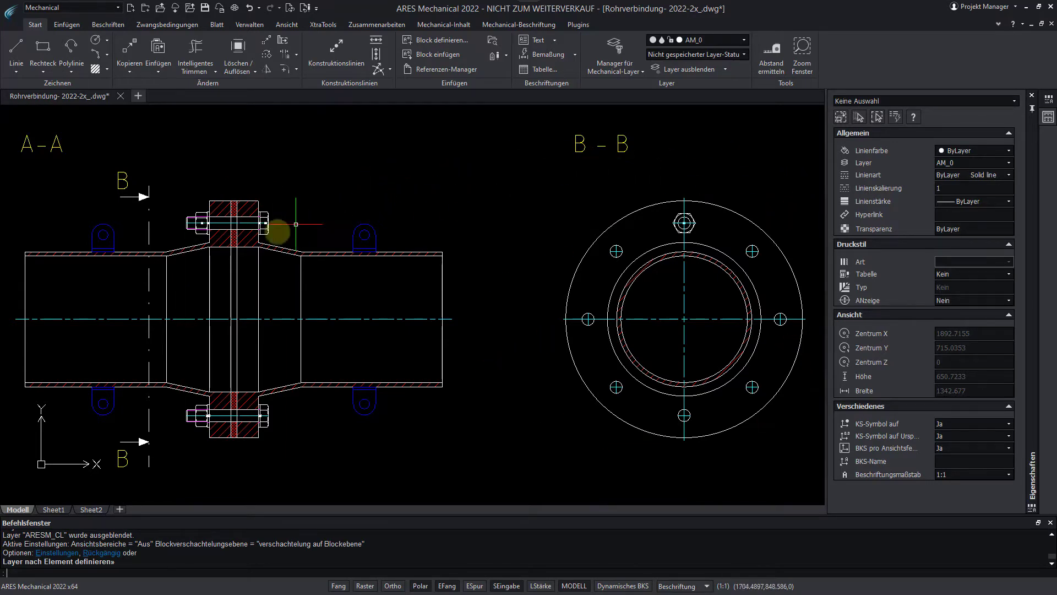
Step: Inspect the component properties and quantity in the part reference at the upper bolt's head in section A-A
scroll(273, 231, up, 5)
middle_drag(302, 224, 435, 225)
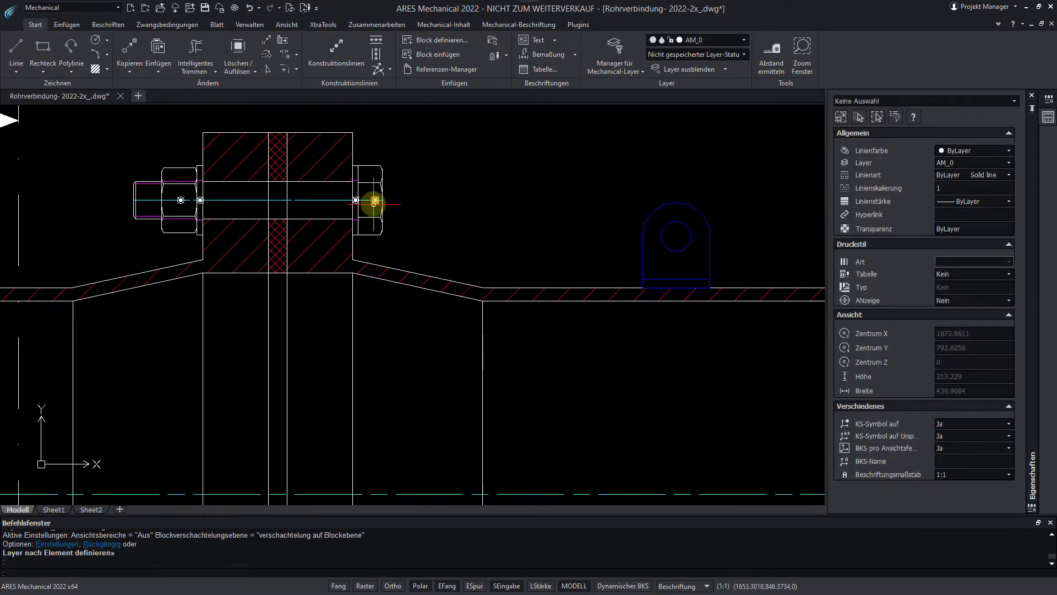
double_click(370, 205)
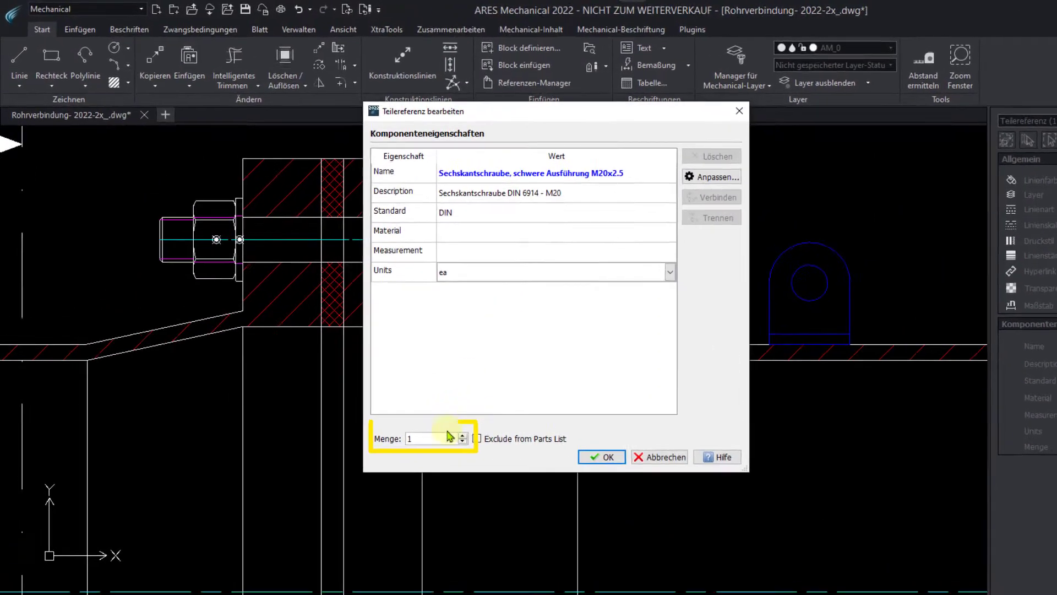
click(370, 362)
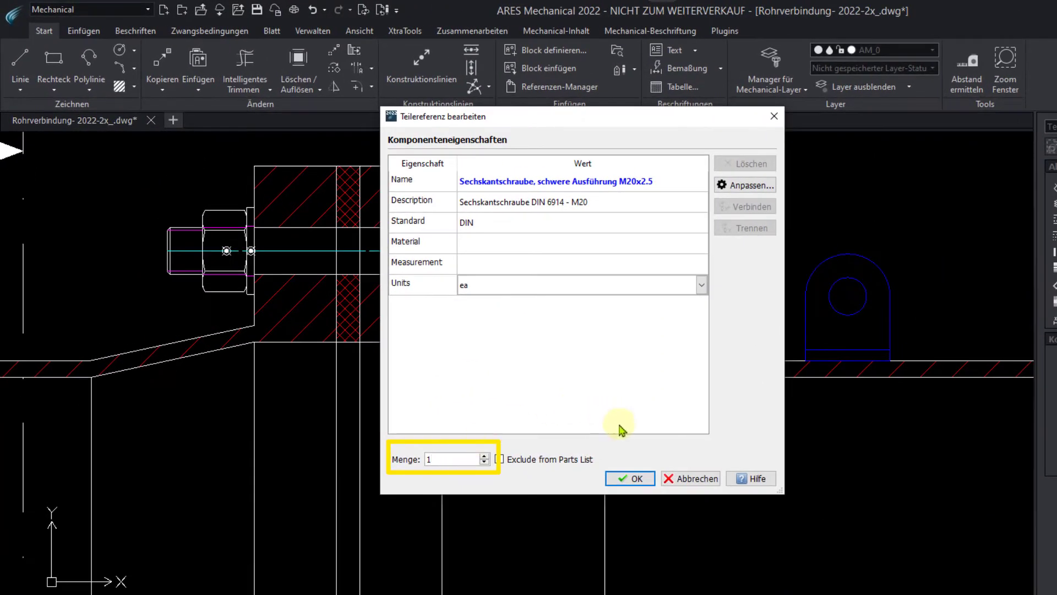
click(671, 479)
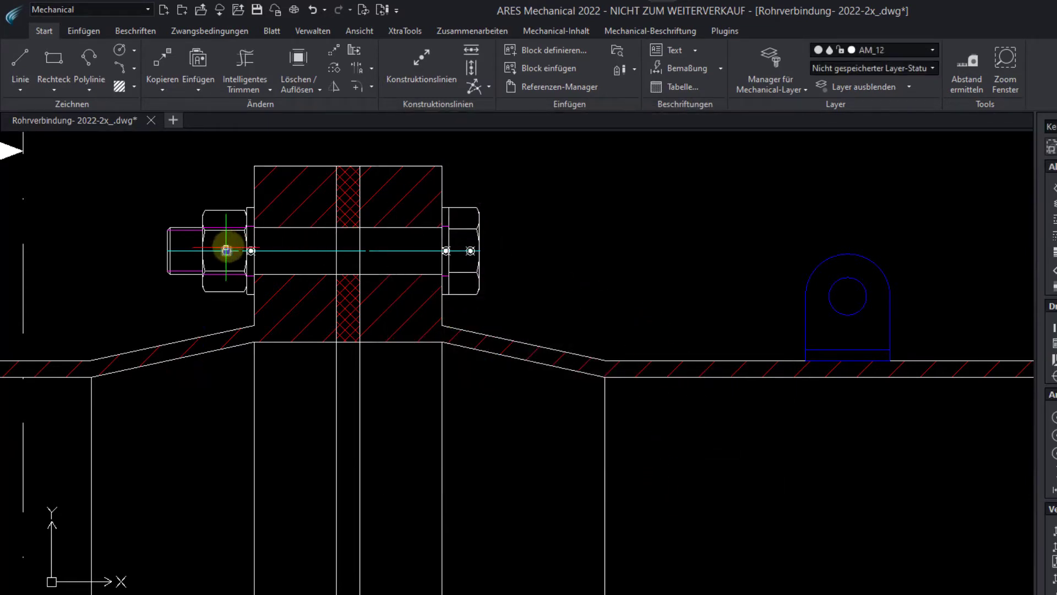
Step: Select all four part references of the upper screw connection and open their shared quantity for editing
click(471, 250)
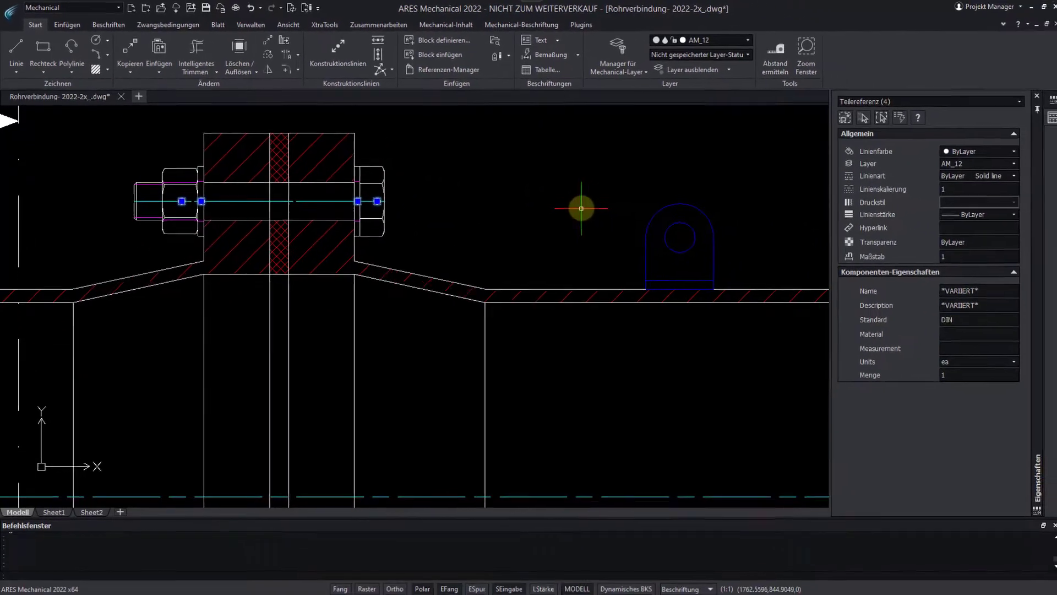
click(967, 375)
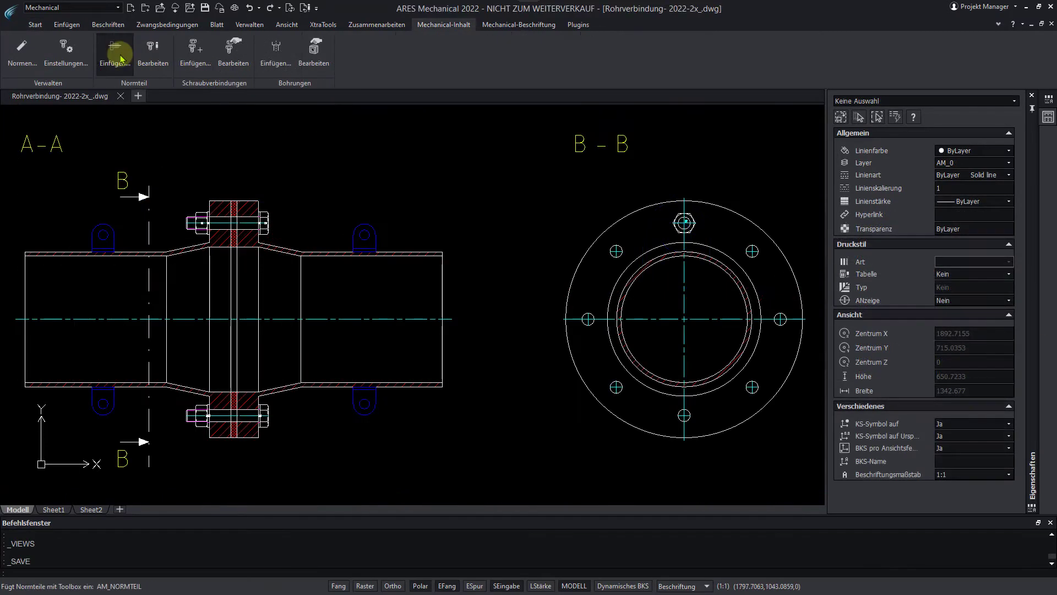
Step: Insert a DIN Flache Scheibe M20 on the upper bolt in view B-B at 0° rotation, and delete both part references there
click(116, 55)
click(262, 197)
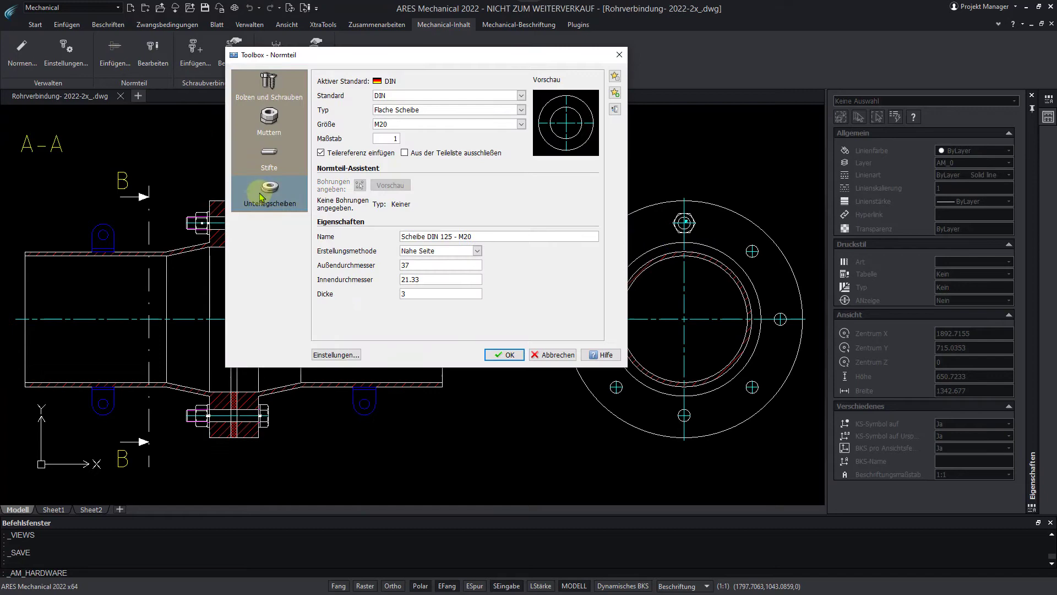
click(497, 355)
scroll(674, 231, up, 5)
click(673, 207)
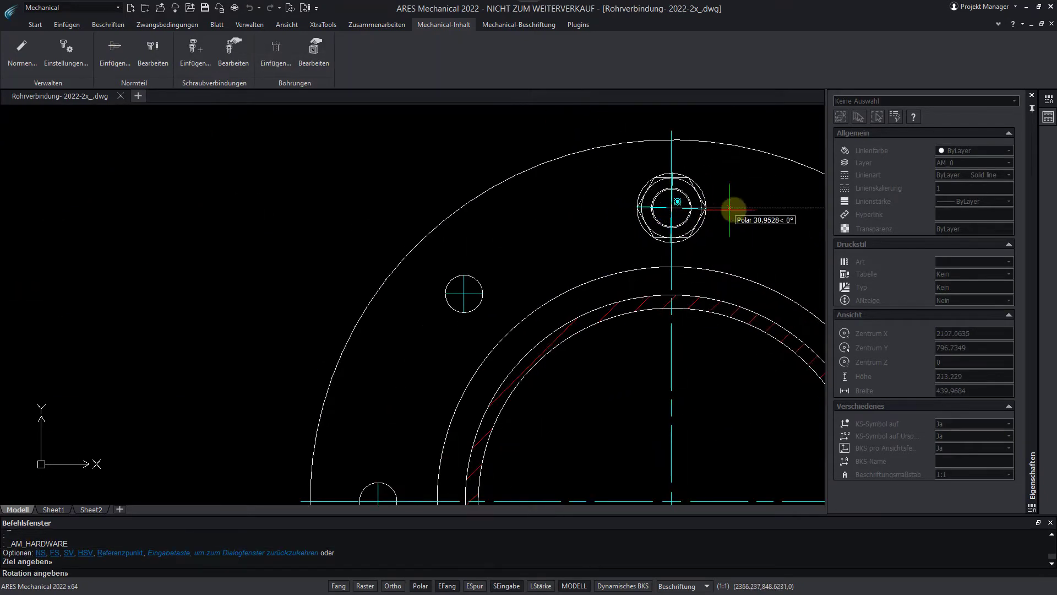
click(730, 210)
key(Escape)
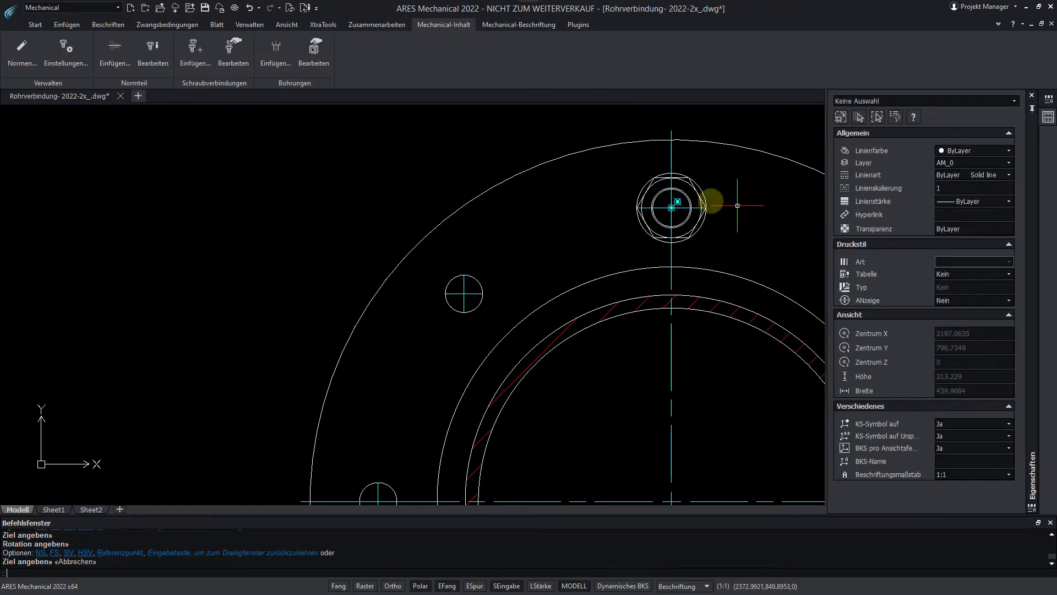
click(680, 201)
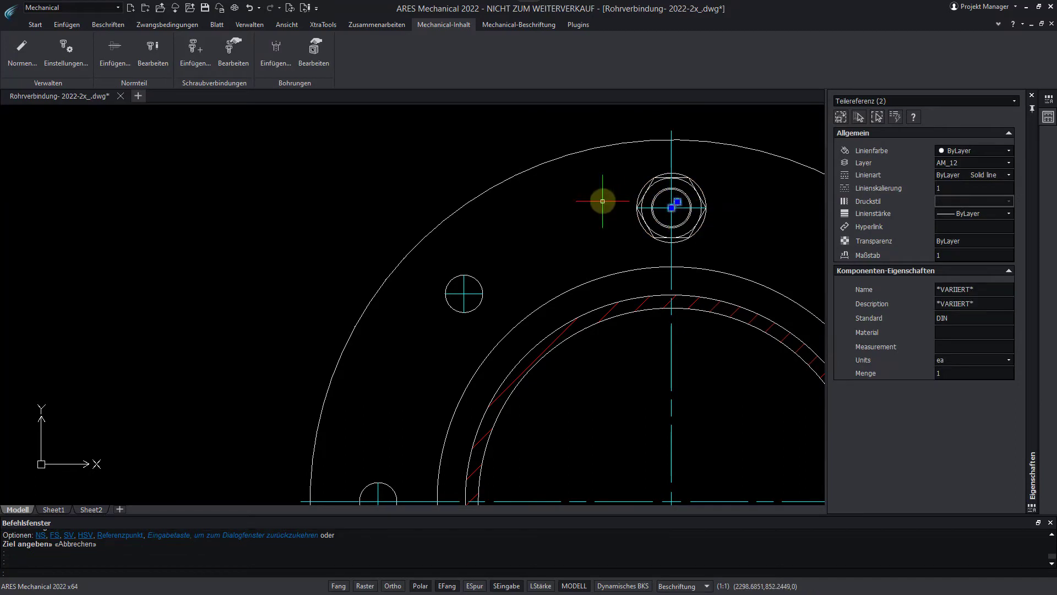
key(Delete)
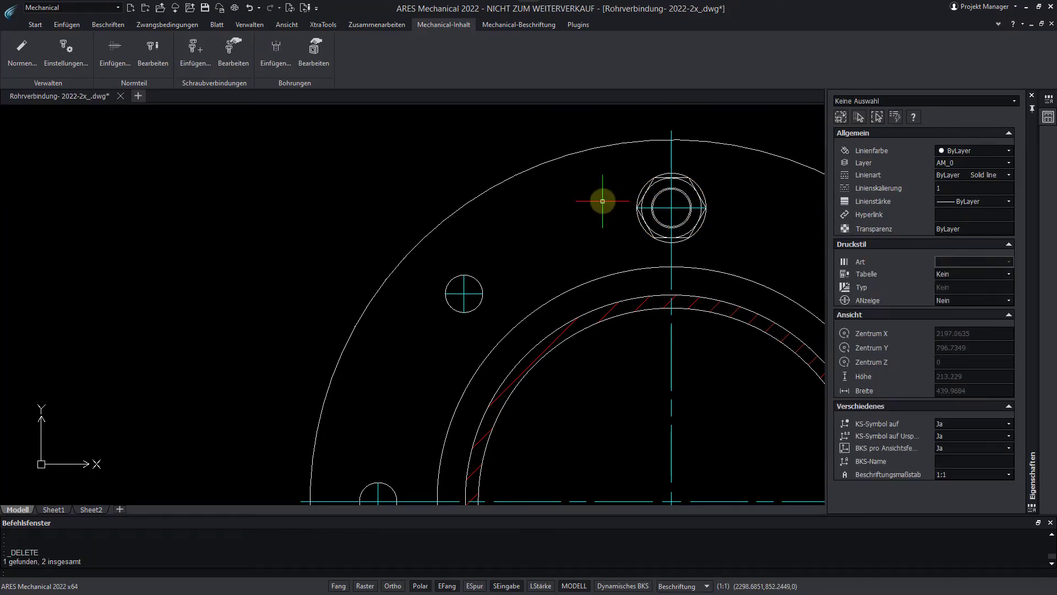
Step: Set up a non-associative circular pattern of the upper bolt and washer in view B-B, with 8 elements over 360°
text(Mu)
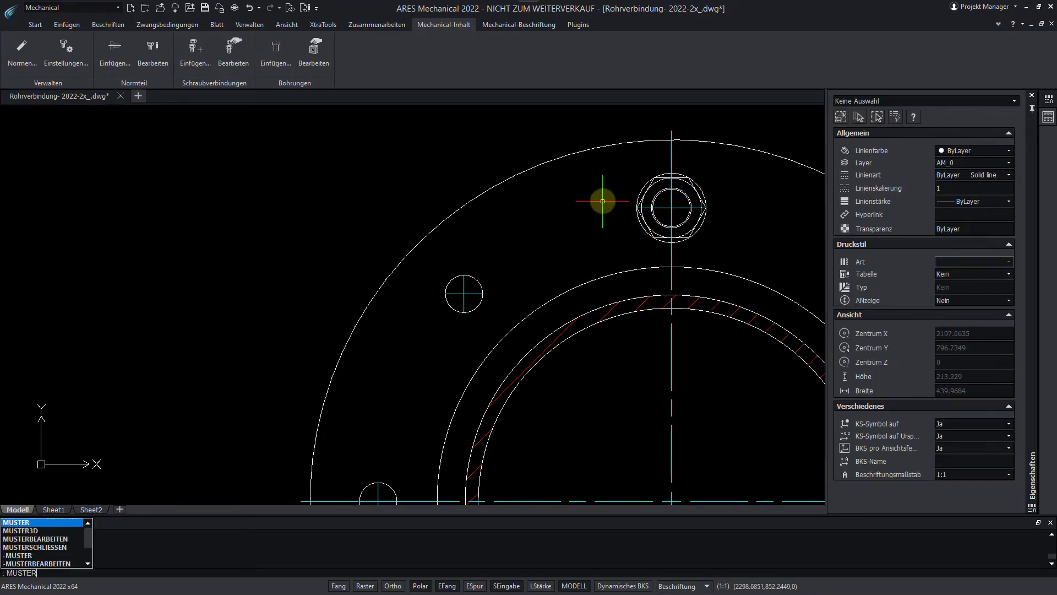
key(Return)
click(421, 141)
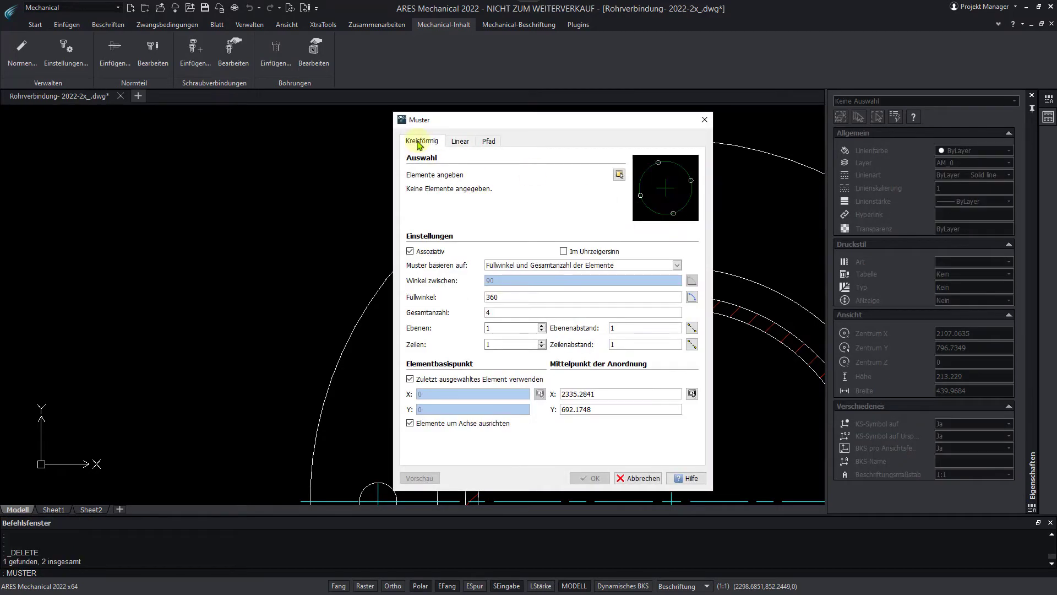
click(620, 175)
click(702, 187)
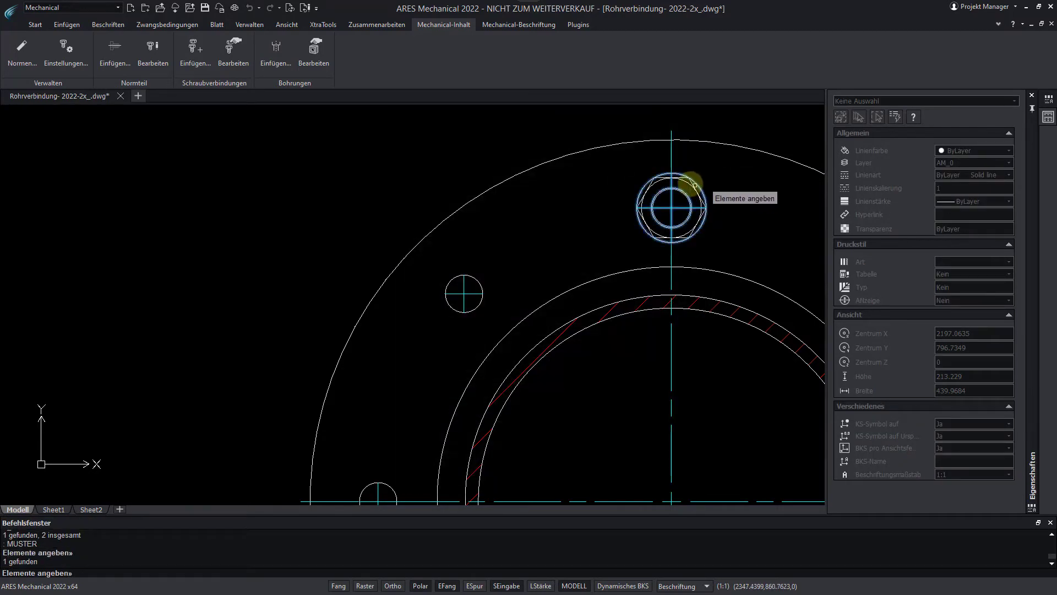
click(694, 183)
key(Return)
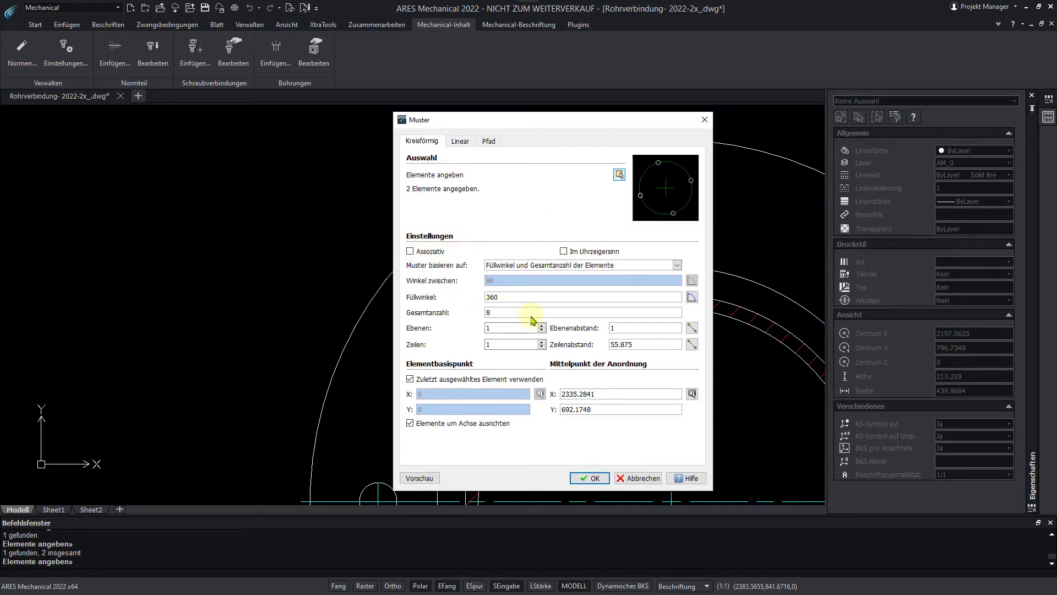
Step: Centre the circular pattern on the flange's centre point in view B-B and create it
click(693, 394)
scroll(661, 396, down, 3)
click(597, 386)
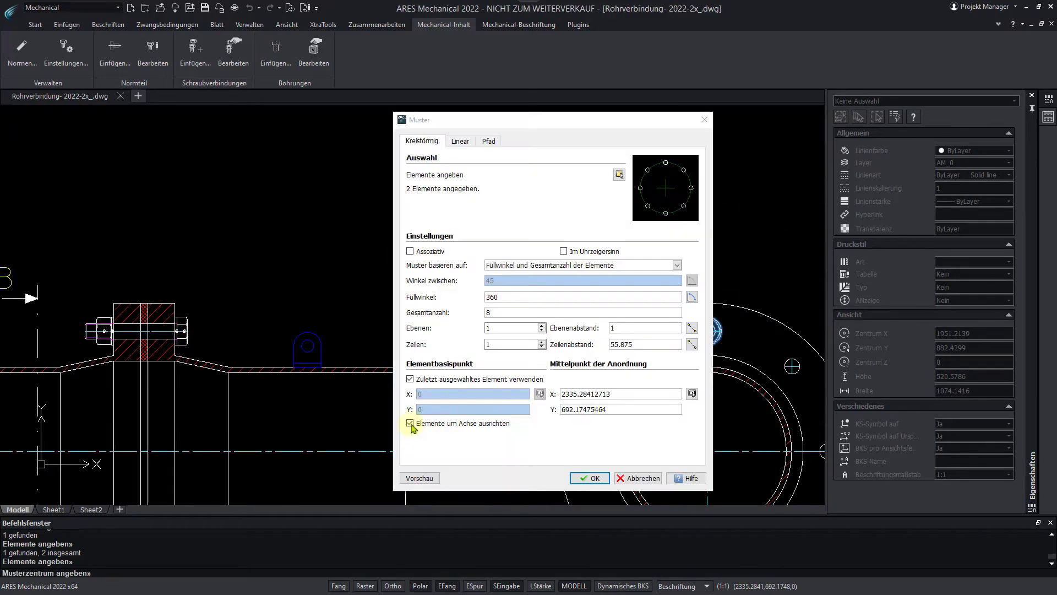
click(590, 478)
scroll(602, 472, down, 2)
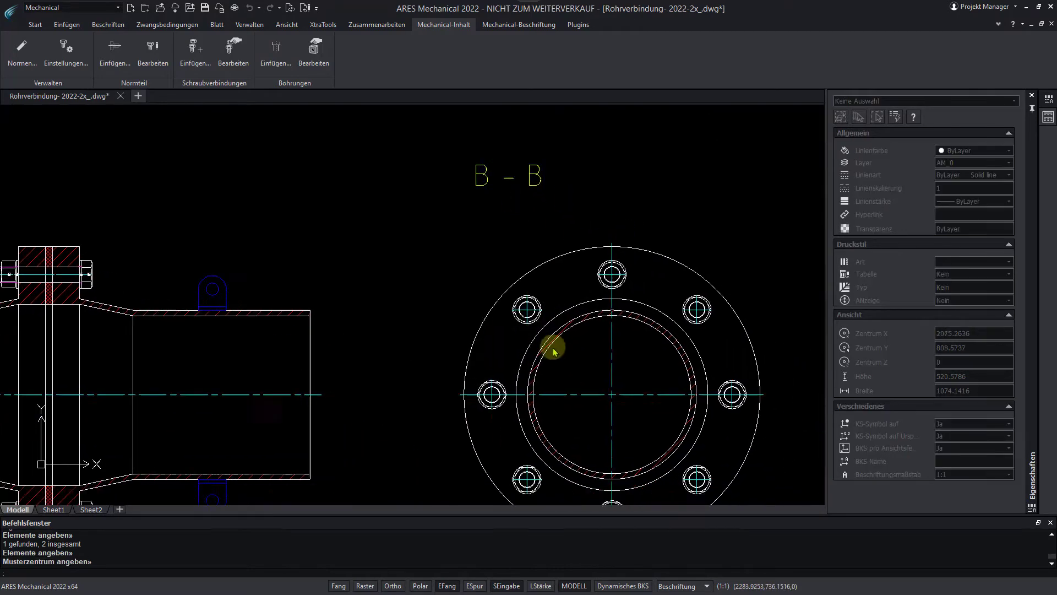
middle_drag(550, 347, 524, 288)
scroll(524, 288, up, 1)
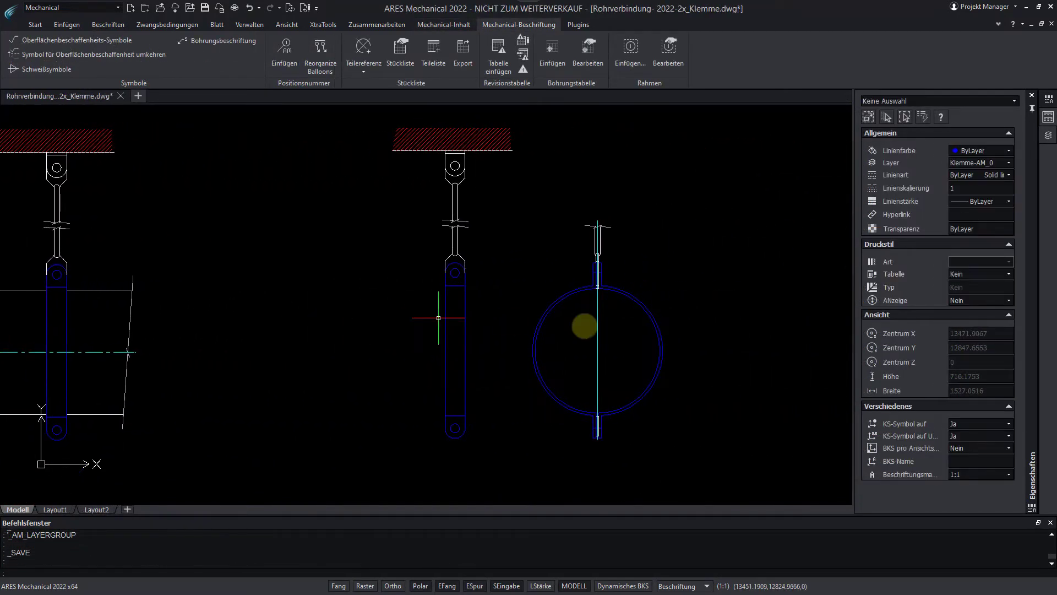
Step: Add a part reference to the pipe clamp ring: name Rohrschelle, material Verzinktes Stahlblech, dimension D 224, units mm, quantity 2
mouse_move(739, 350)
middle_down()
mouse_move(536, 350)
mouse_move(512, 306)
middle_up()
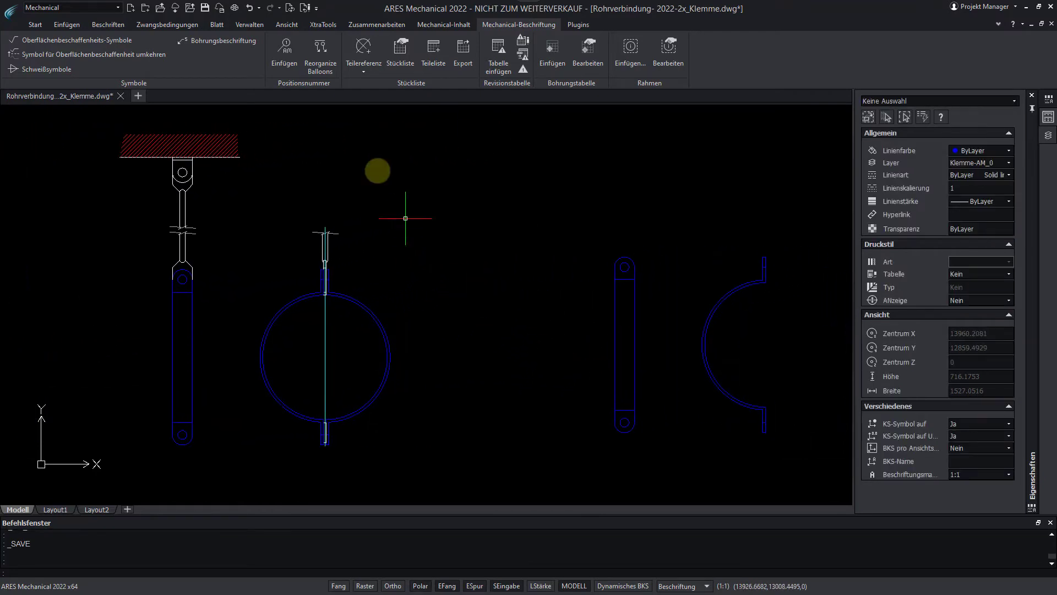
click(362, 72)
click(368, 95)
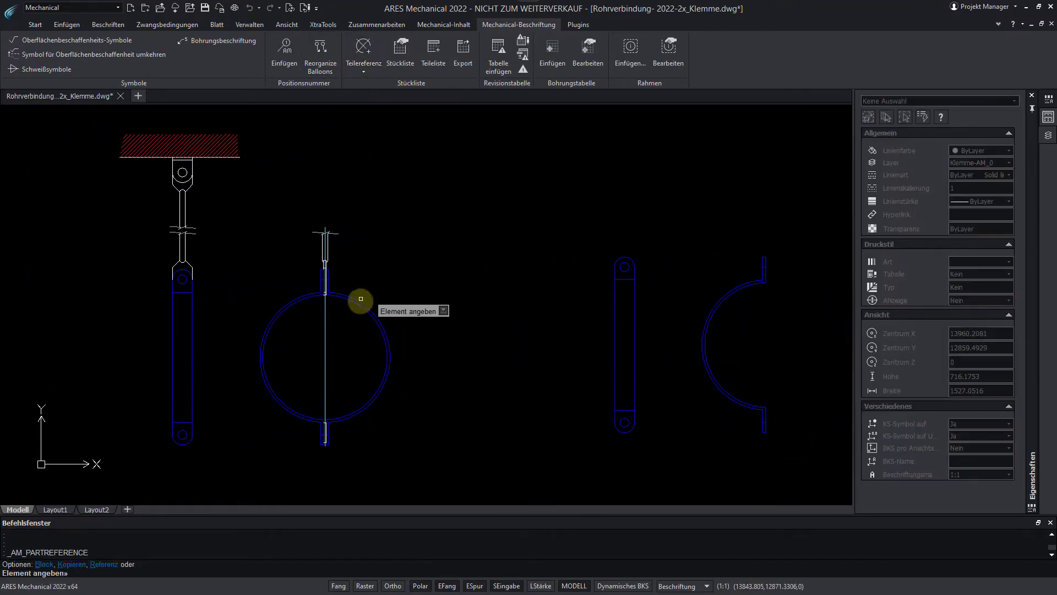
click(361, 301)
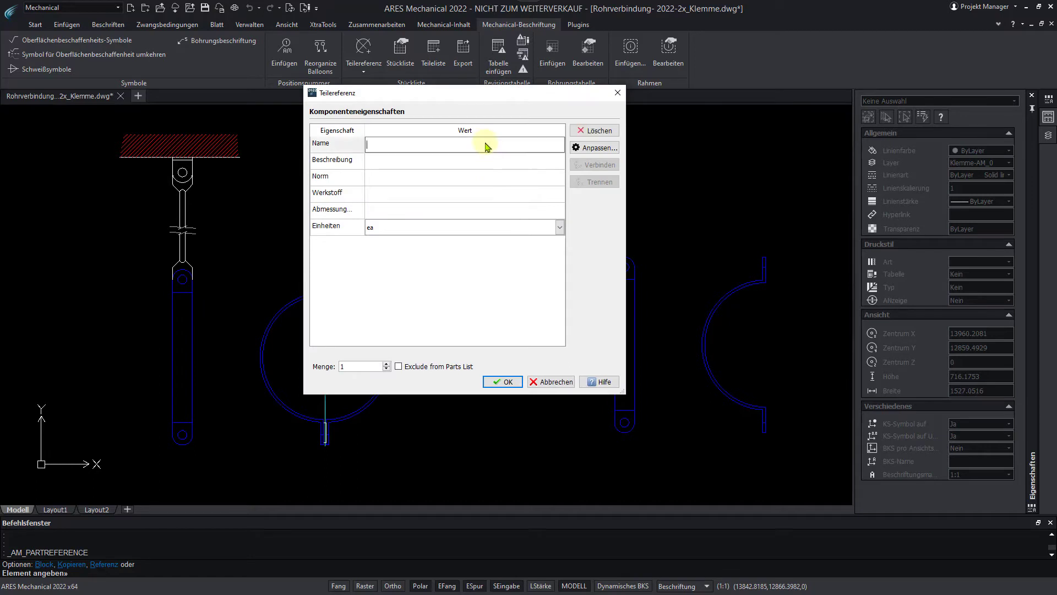
text(Rohrschelle)
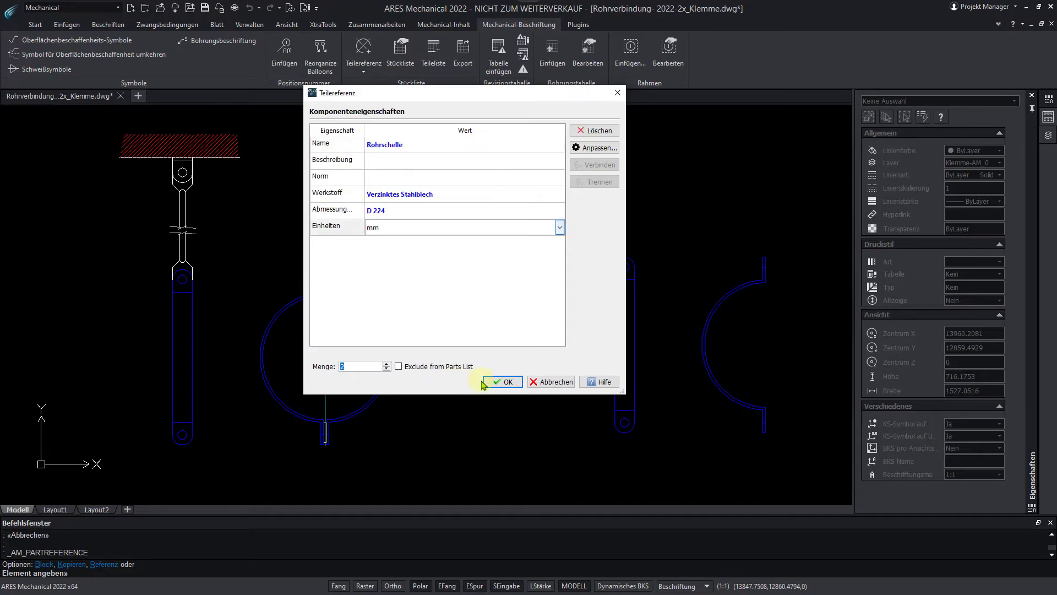
click(502, 382)
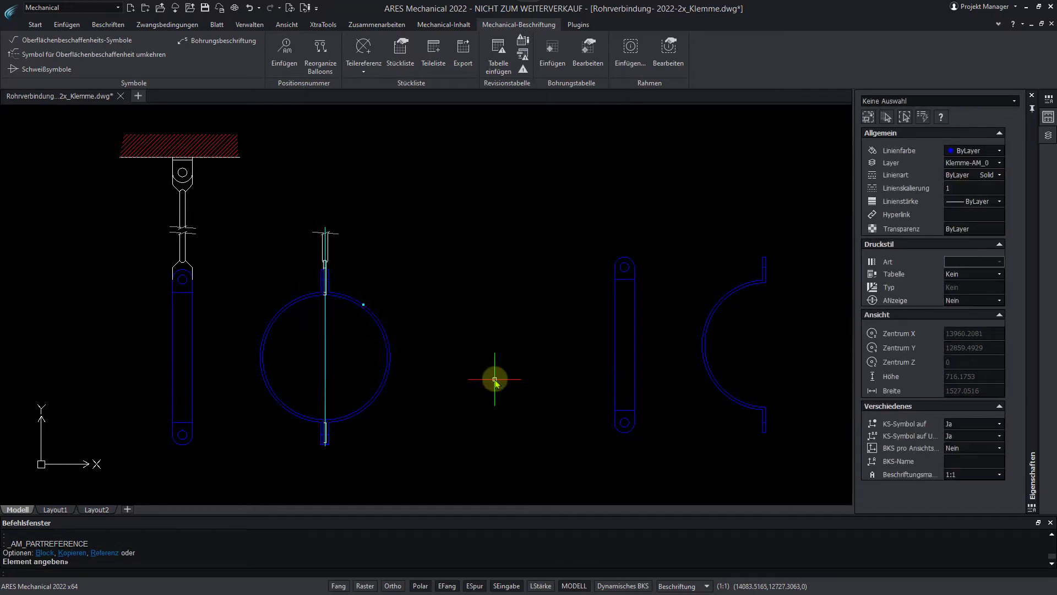
scroll(372, 323, up, 5)
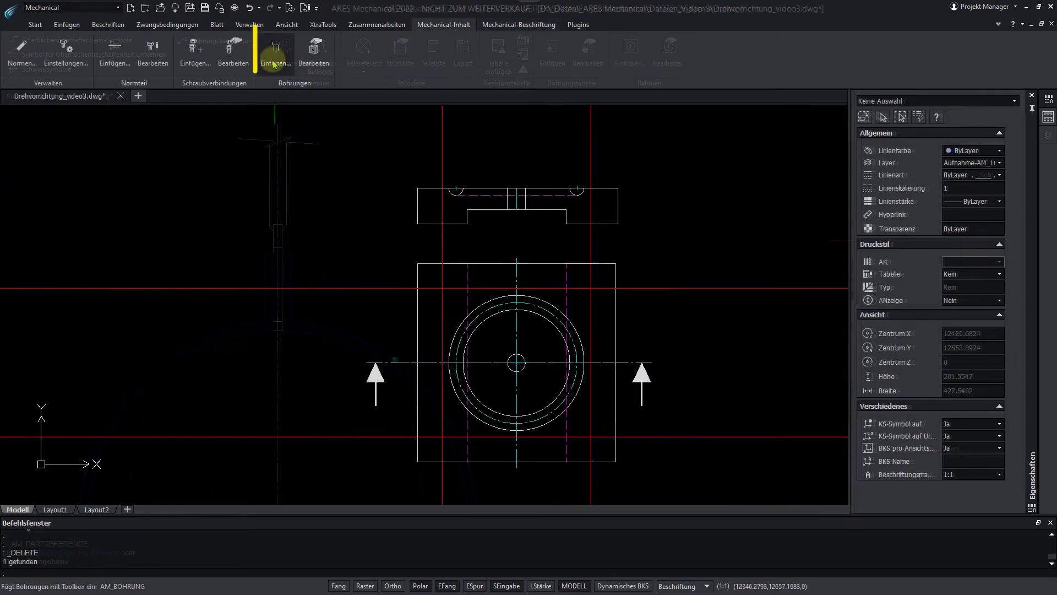
Step: Insert a DIN Plansenkung hole for a Zylinderkopfschraube M5, method Nahe Seite, end condition Durch, at the plan view's upper-left construction-line intersection
click(268, 49)
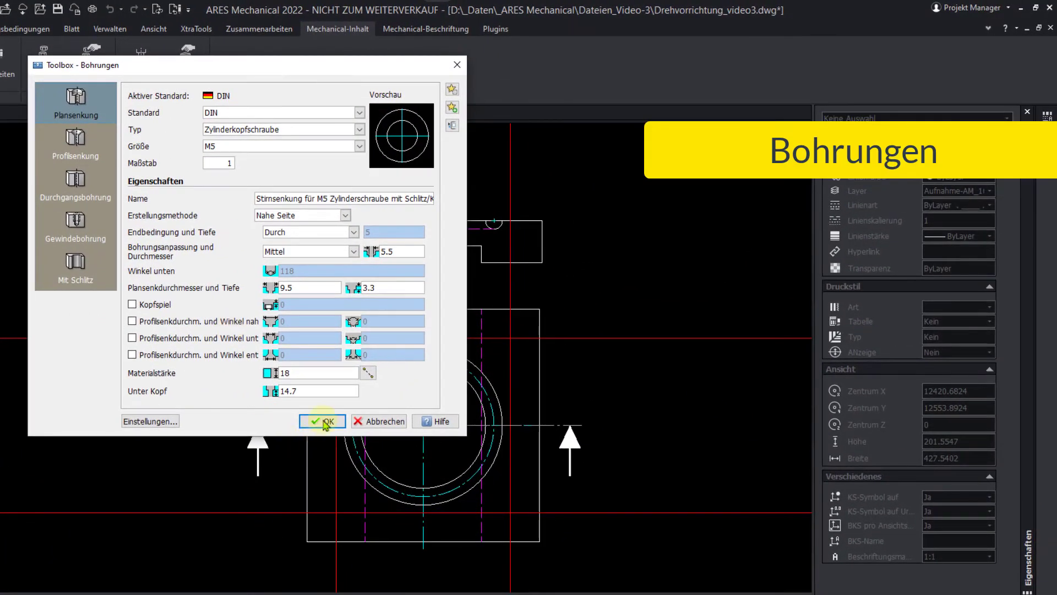
click(324, 421)
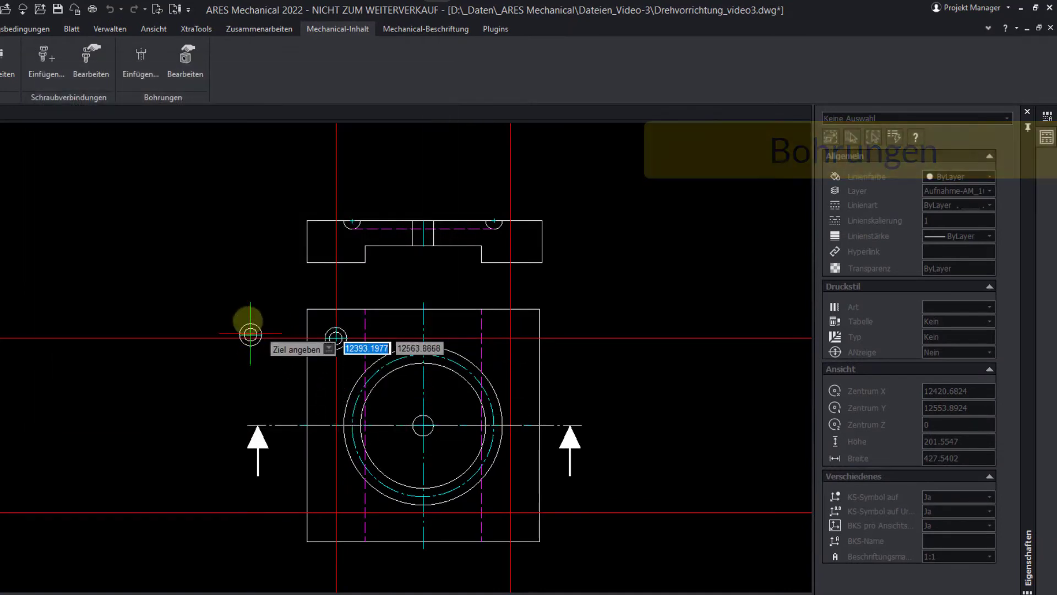
key(Escape)
Step: Insert the same M5 counterbored hole with creation method Verdeckt on the left construction line in the fixture plate's side view
click(345, 215)
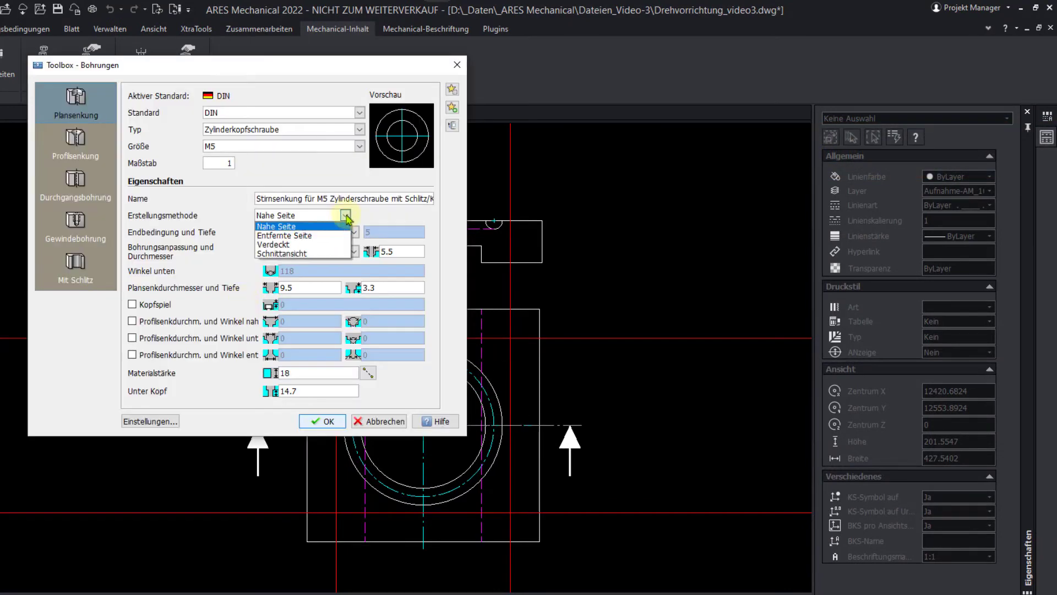
click(336, 245)
click(329, 421)
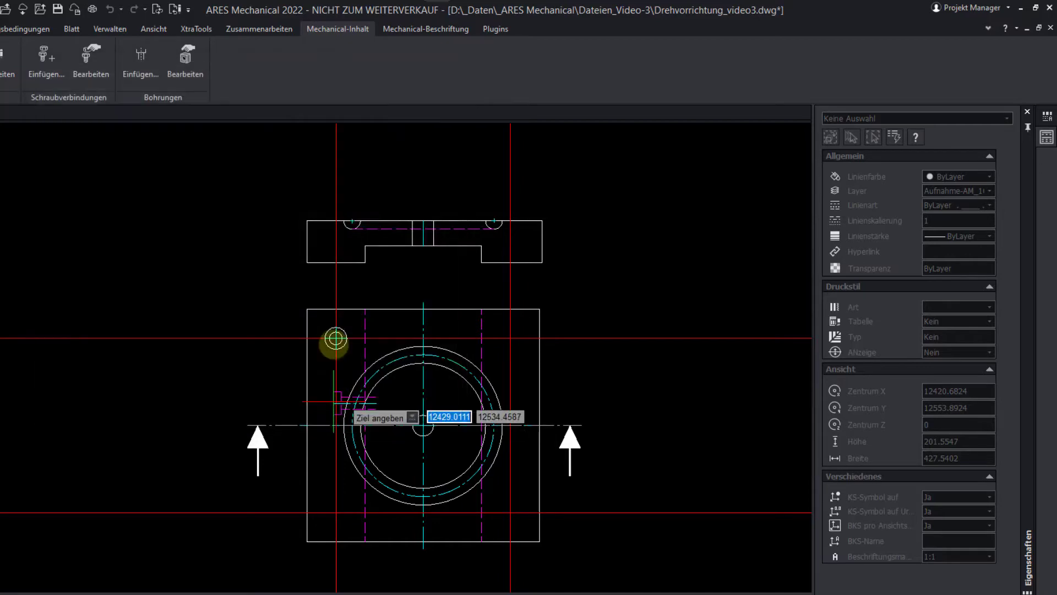
click(340, 336)
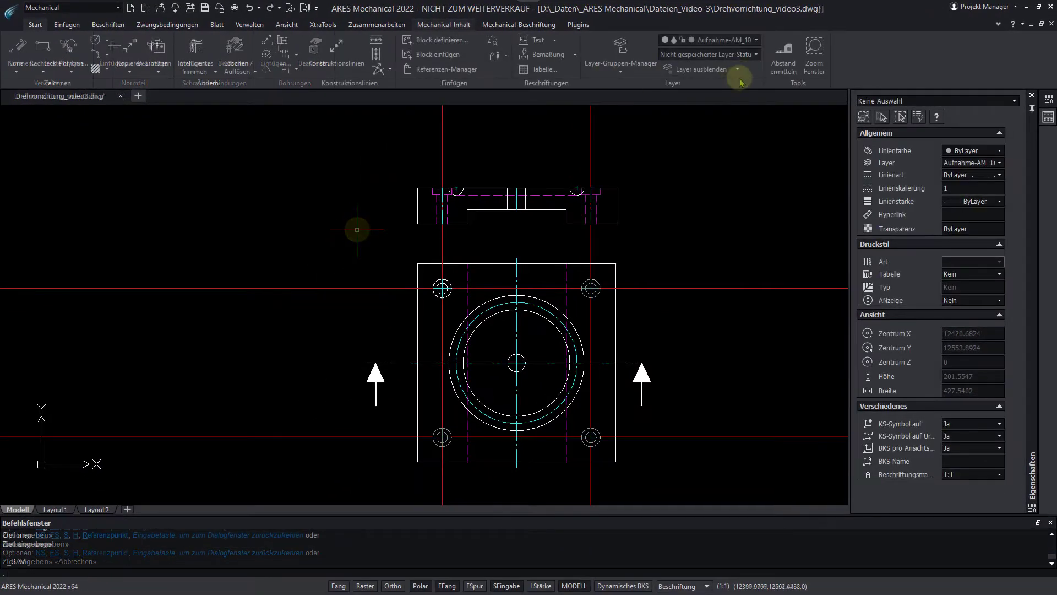
Step: Hide the layer of the red construction lines with Layer ausblenden
click(738, 70)
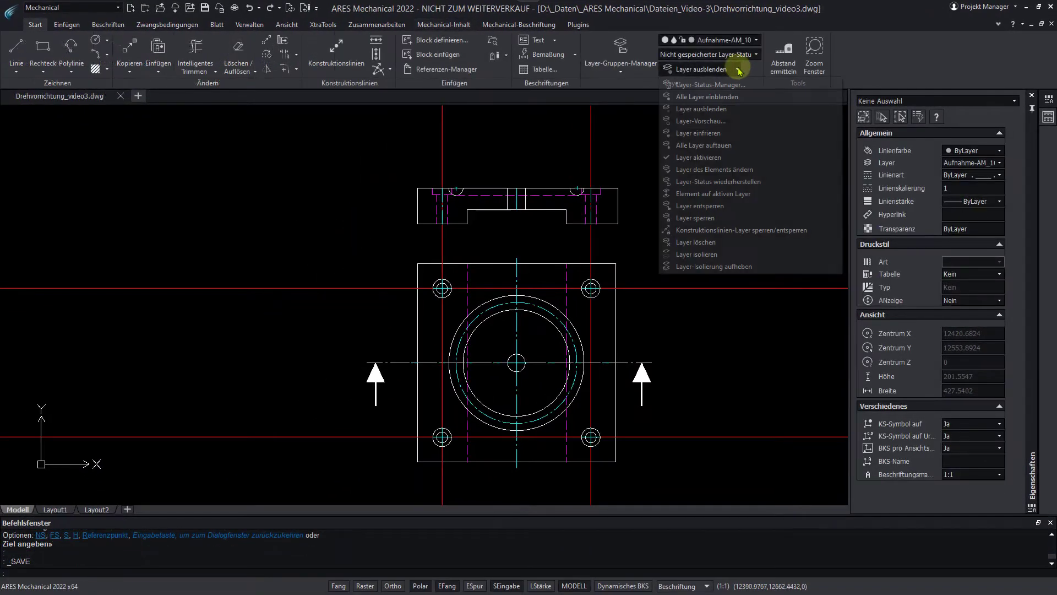
click(728, 108)
click(575, 122)
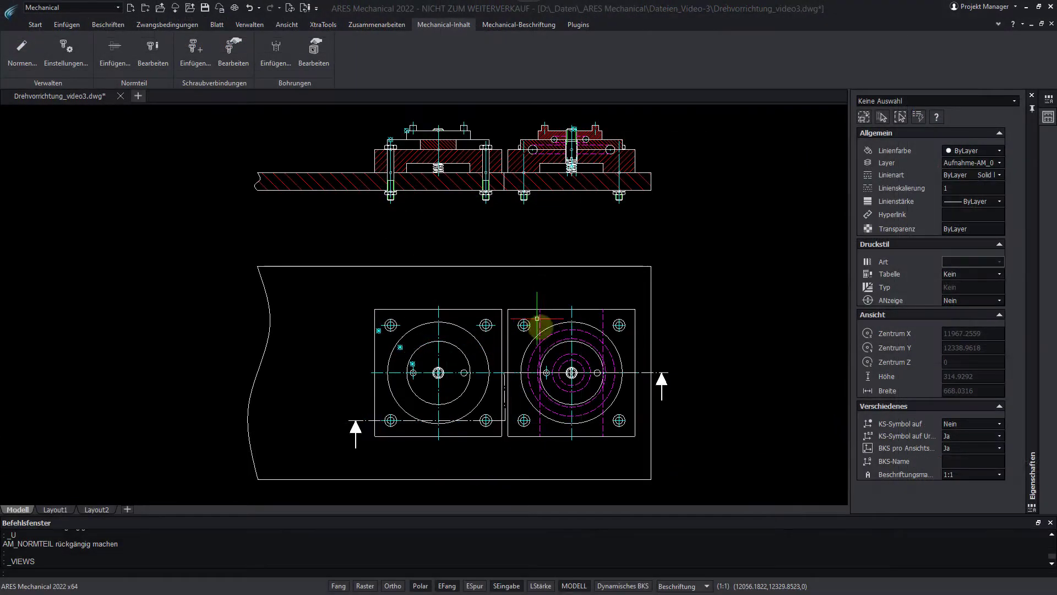
Step: Insert a DIN 84 Zylinderkopfschraube M5x0.8, nominal length 16, using the Normteil-Assistent on the right plate's upper-left hole
scroll(537, 318, up, 4)
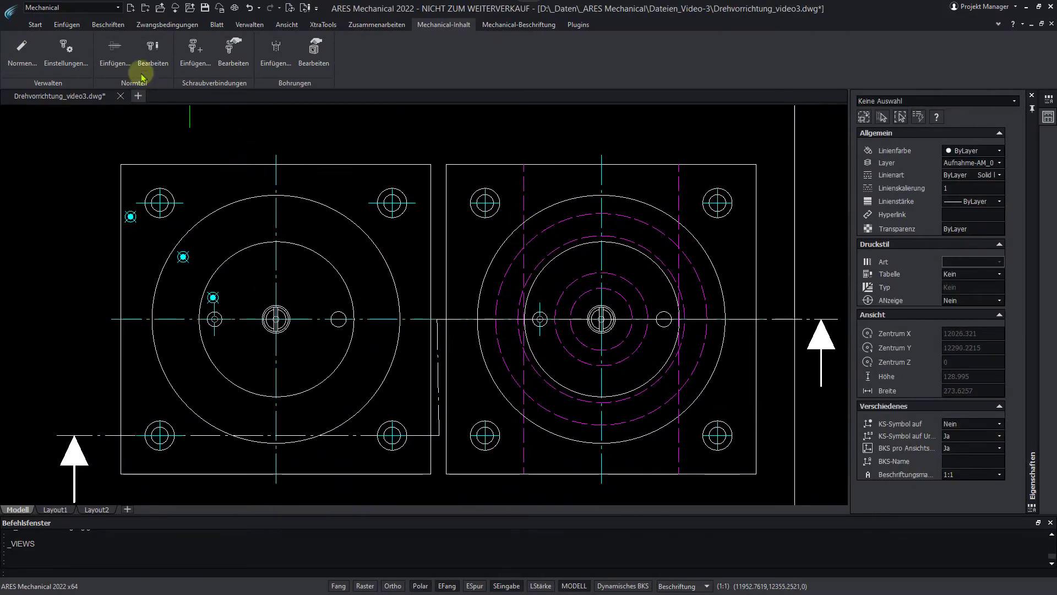
click(115, 55)
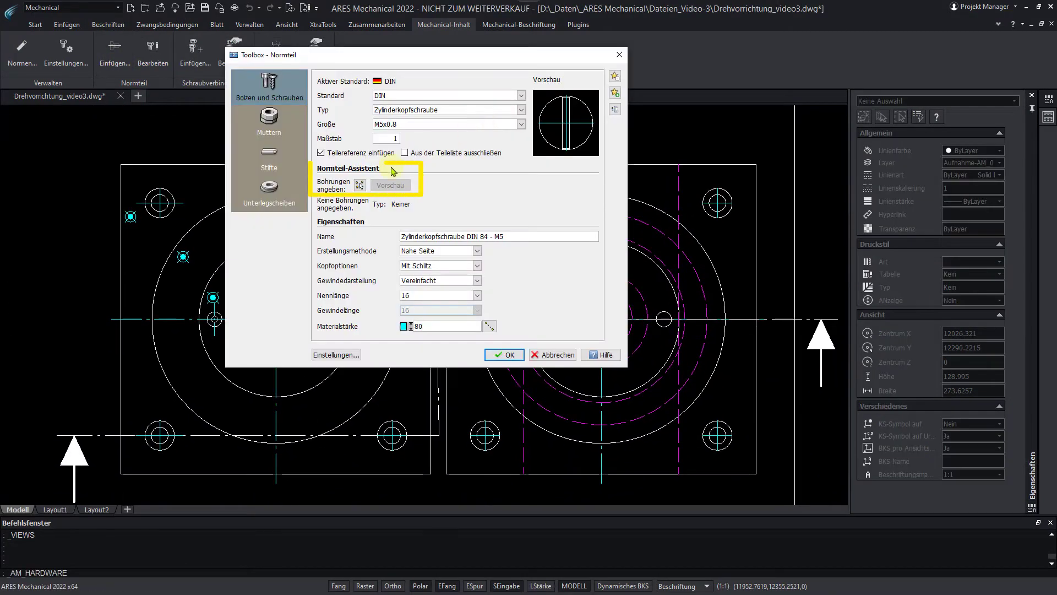
click(360, 186)
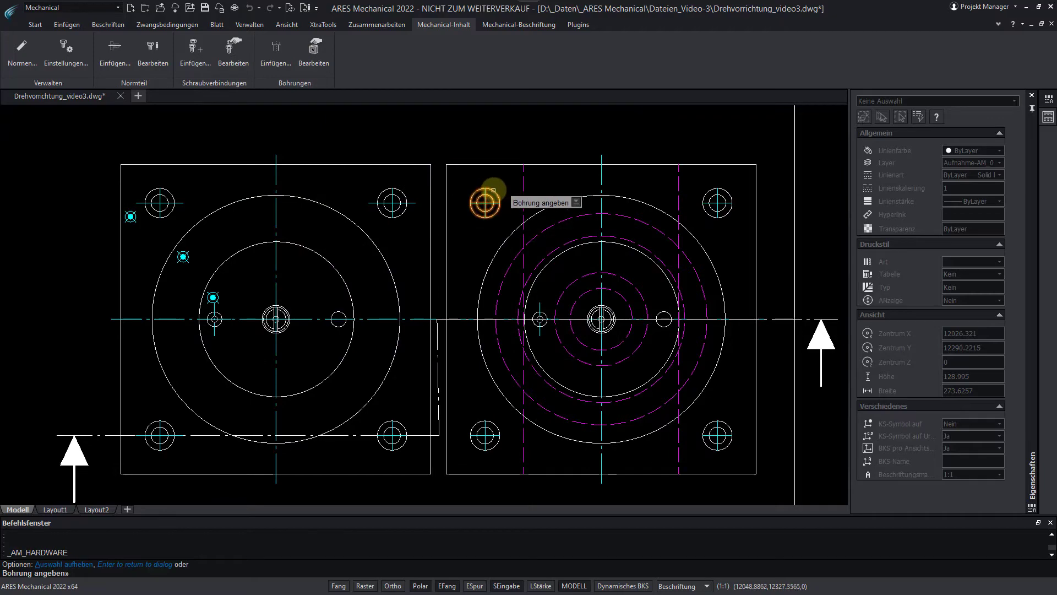
click(485, 202)
key(Return)
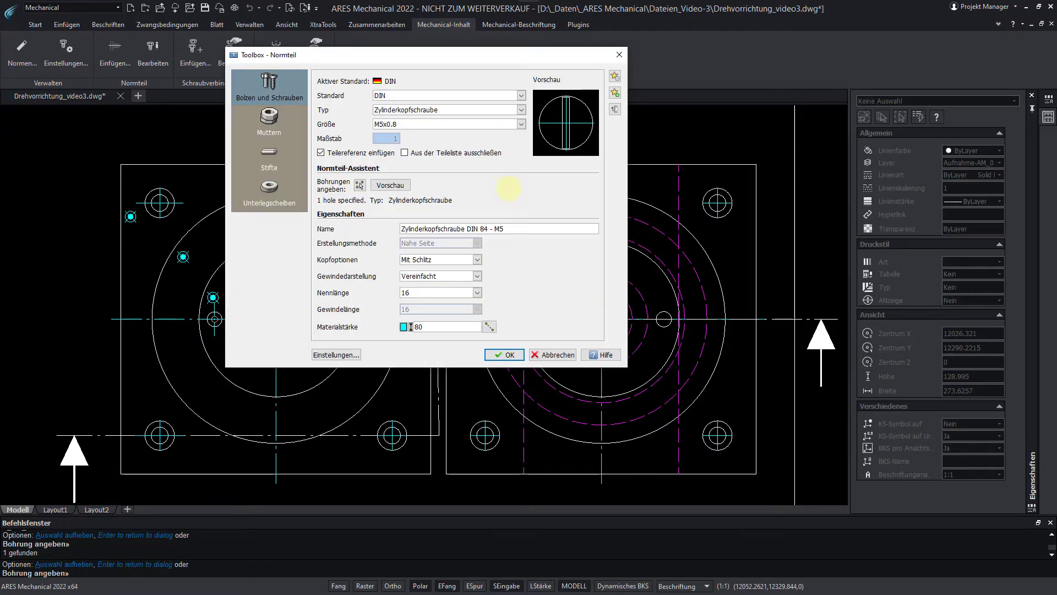
key(Return)
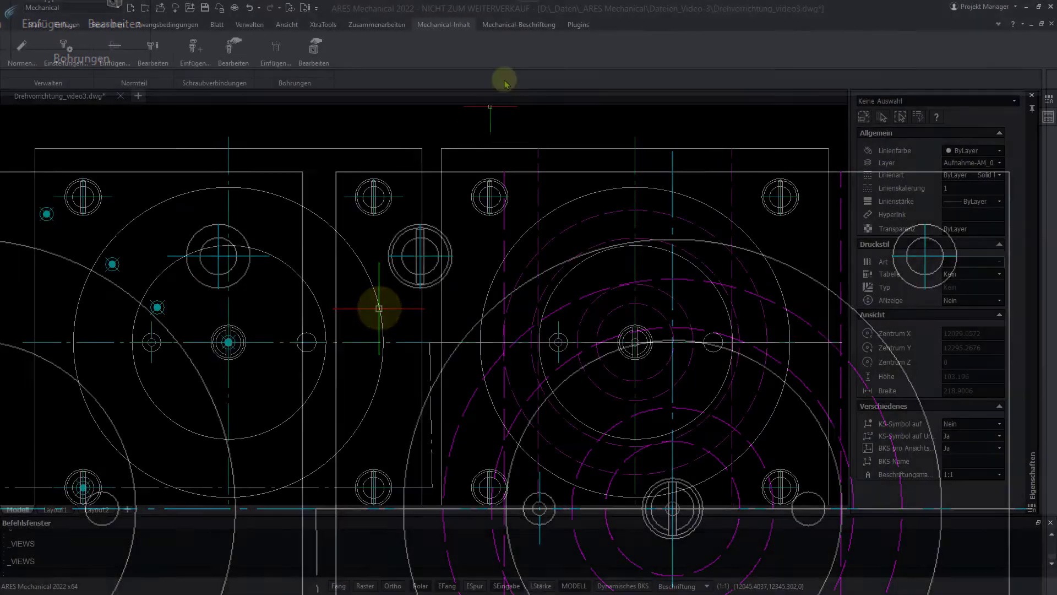
Step: Place a position number beside the left plate for the part reference nearest the plate's upper-left corner
click(519, 24)
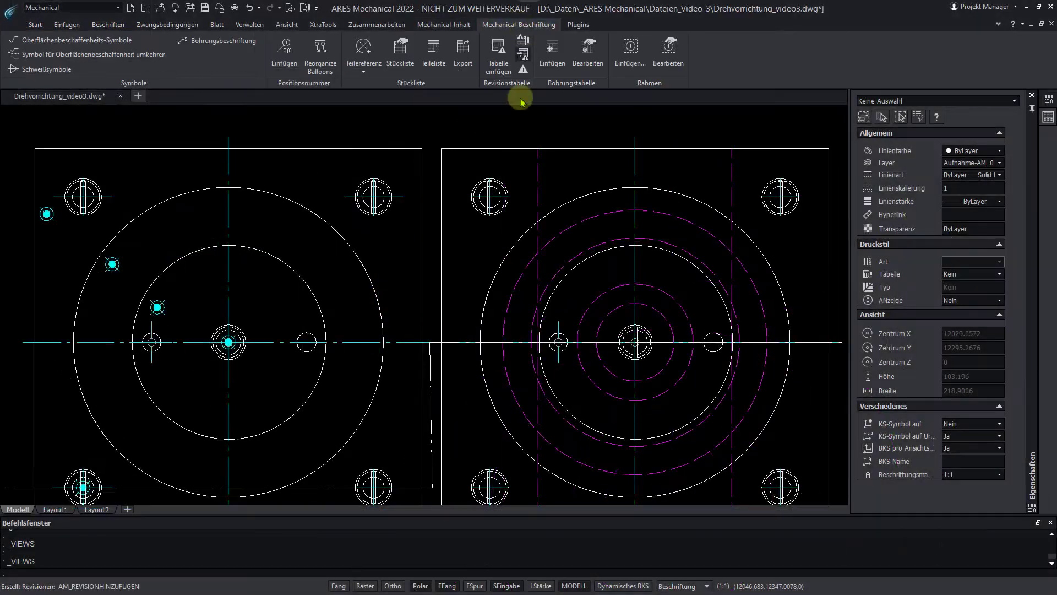
click(285, 51)
click(46, 213)
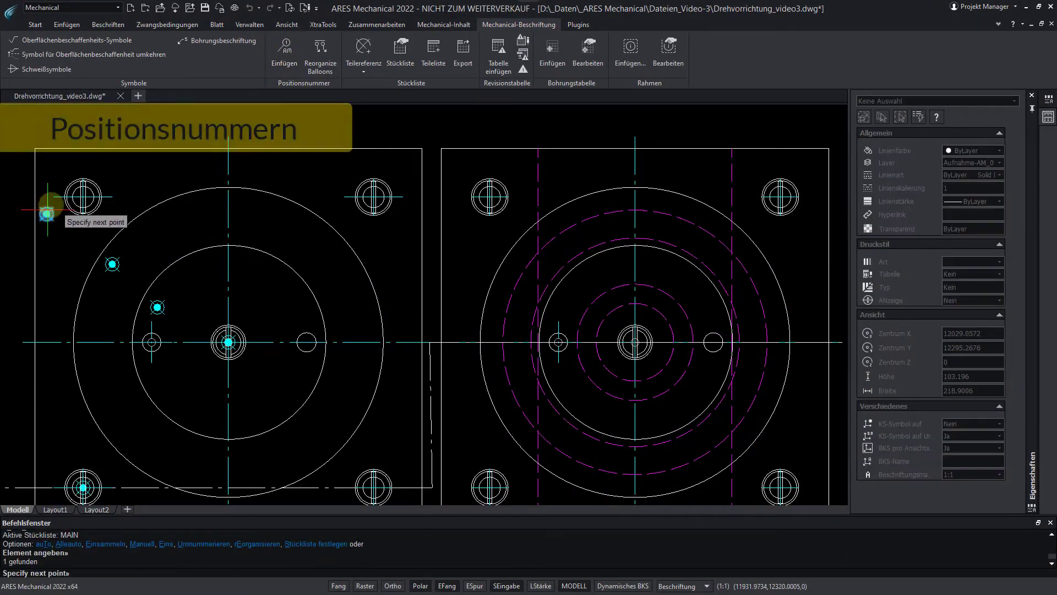
click(294, 189)
key(Return)
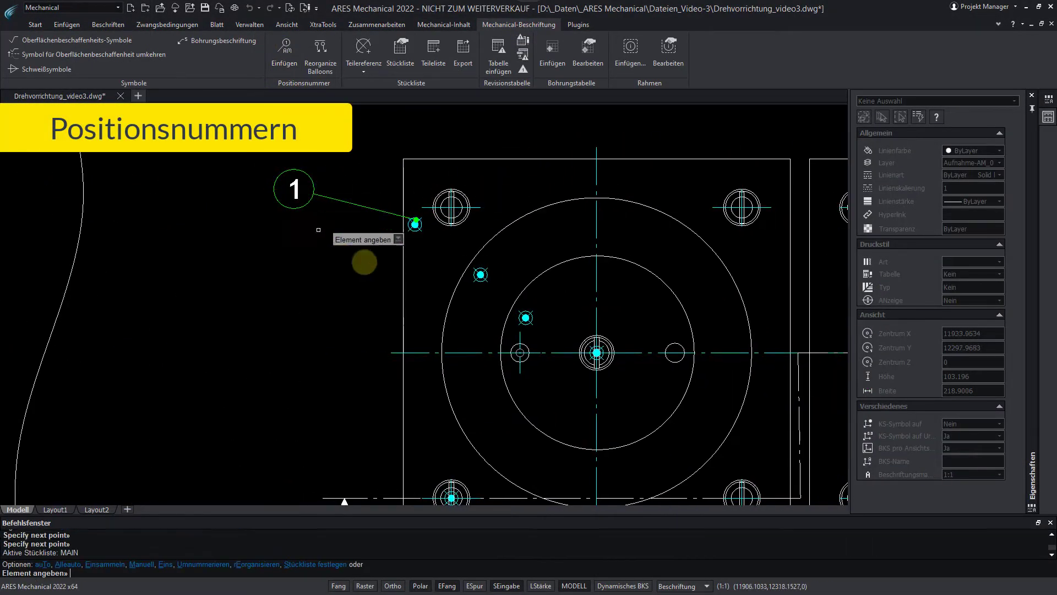
Step: Place position numbers beside the left plate for the two ring part references and the centre screw
click(481, 274)
click(301, 261)
key(Return)
click(526, 318)
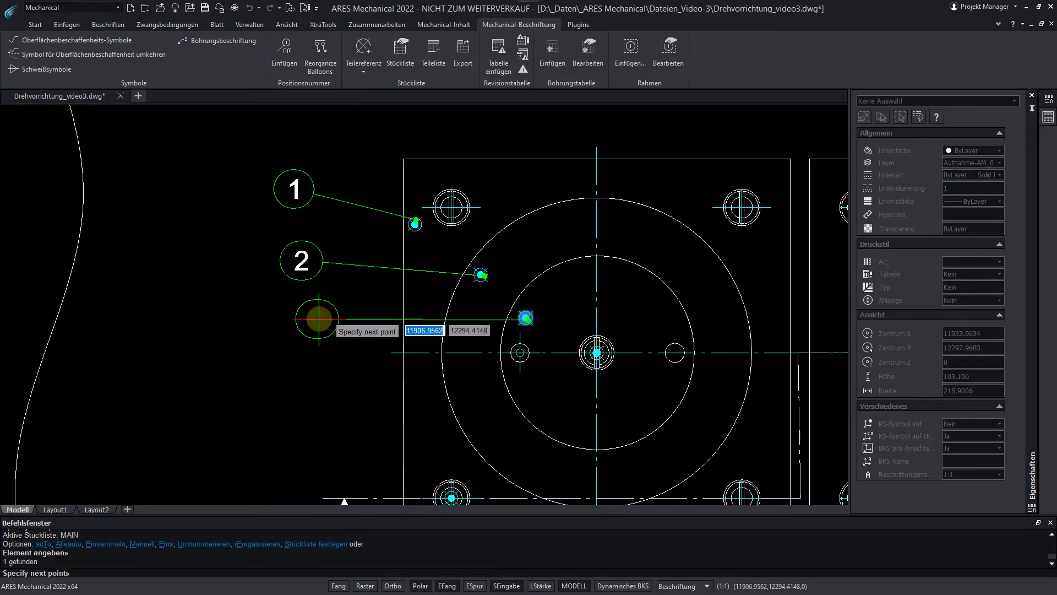
click(317, 319)
key(Return)
click(597, 352)
click(296, 381)
key(Return)
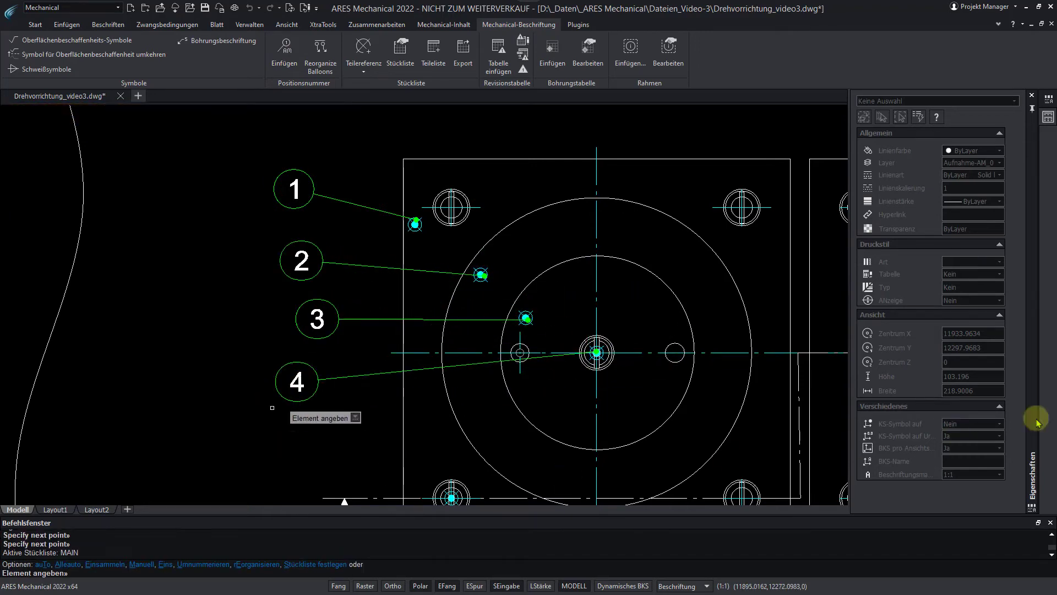
Step: End the numbering and delete the four individually placed position numbers
key(Escape)
click(346, 149)
click(249, 409)
key(Delete)
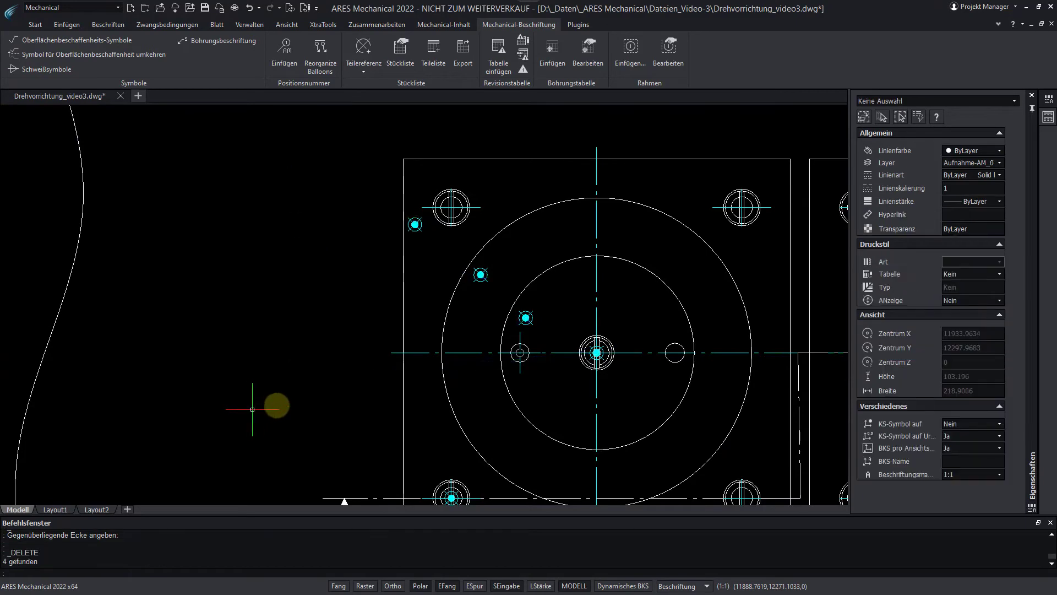
Step: Start position numbering with the Alleauto option and select the left plate's five part references, including the centre and lower-left screws
scroll(308, 380, down, 2)
middle_drag(307, 385, 315, 346)
click(284, 51)
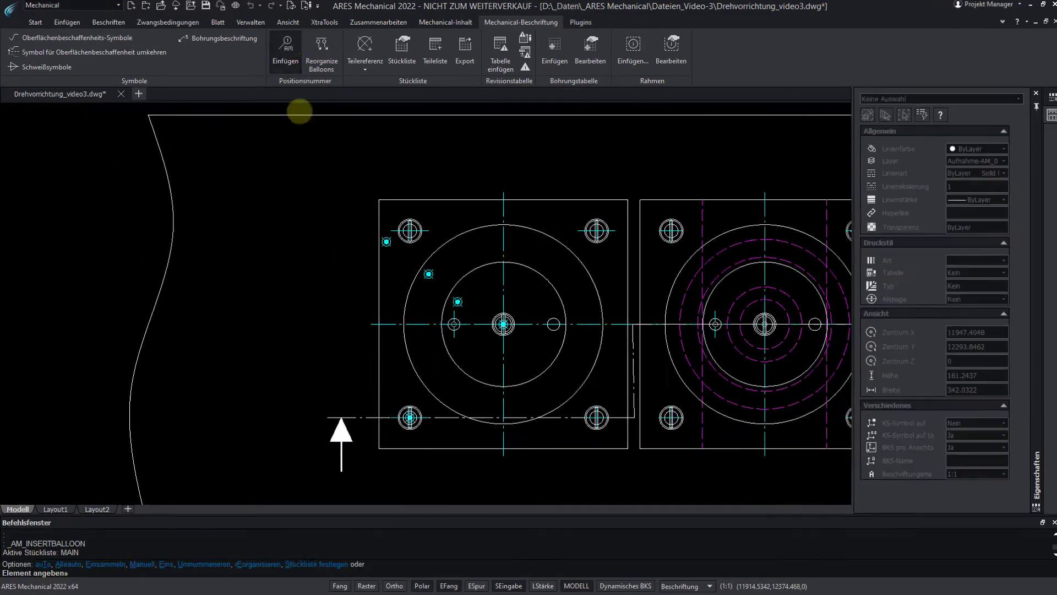
right_click(261, 301)
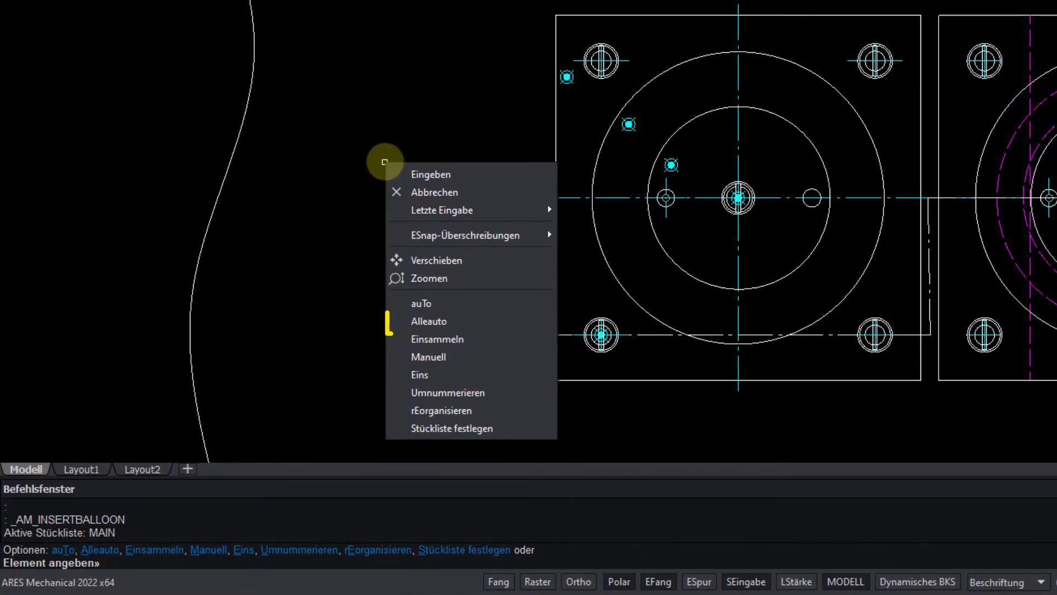
click(440, 325)
click(566, 76)
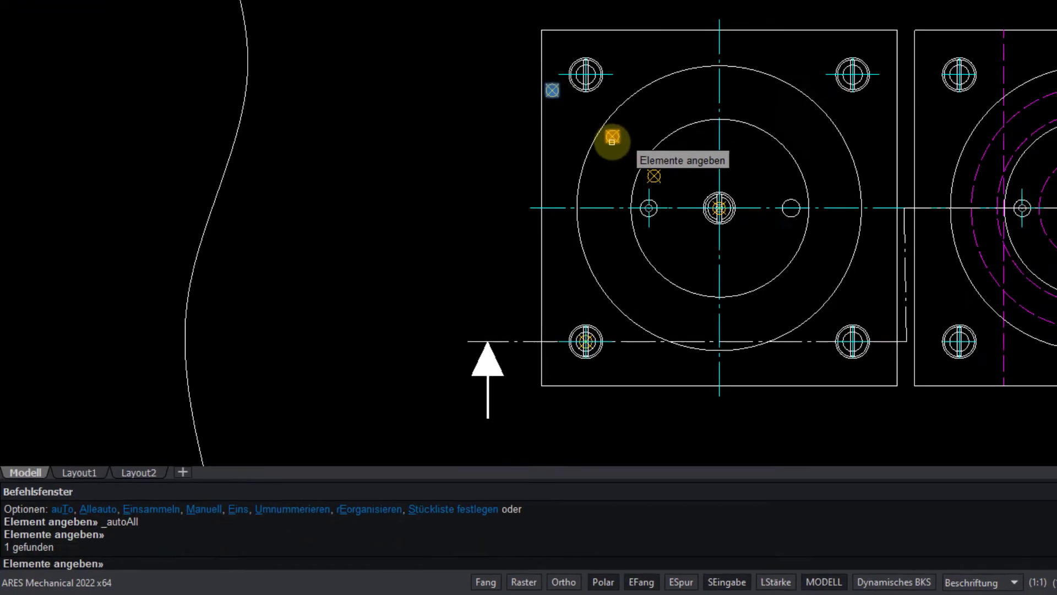
click(612, 141)
click(654, 176)
click(719, 208)
middle_drag(578, 355, 583, 300)
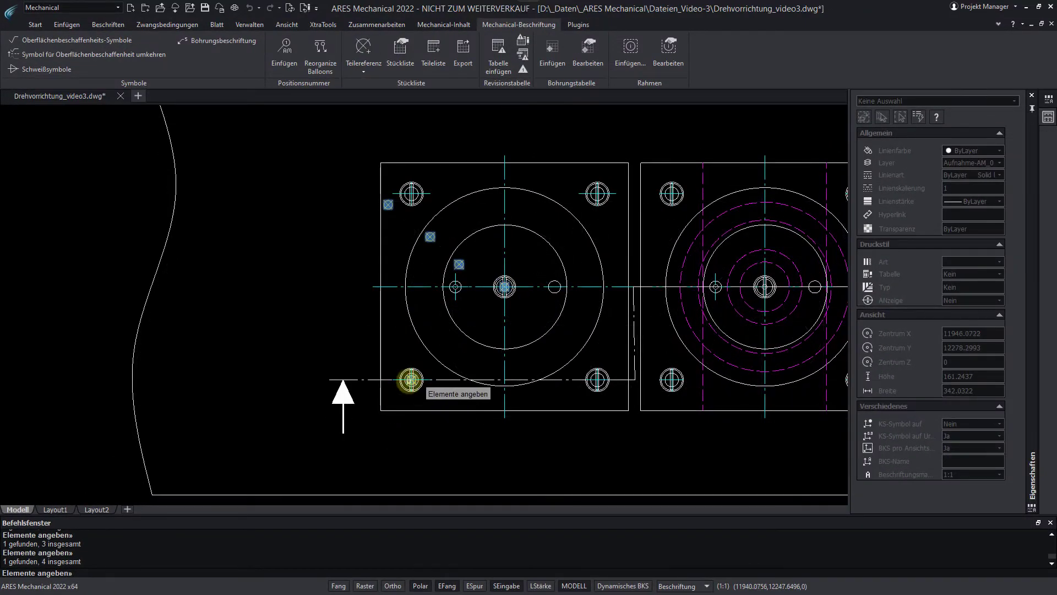
right_click(354, 353)
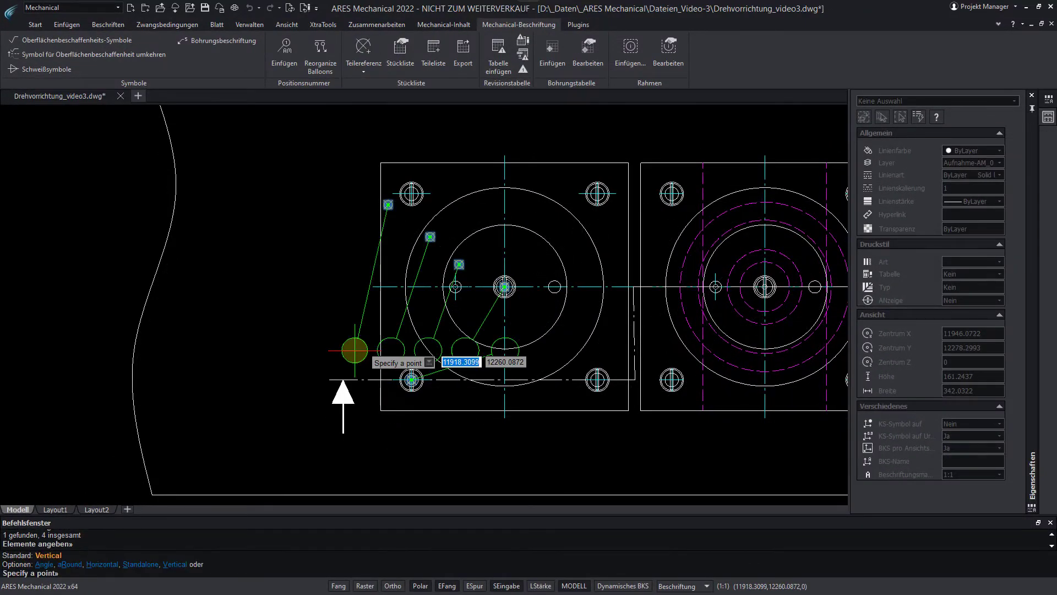
Step: Arrange the position numbers vertically and place the column beside the left plate
right_click(264, 261)
click(290, 405)
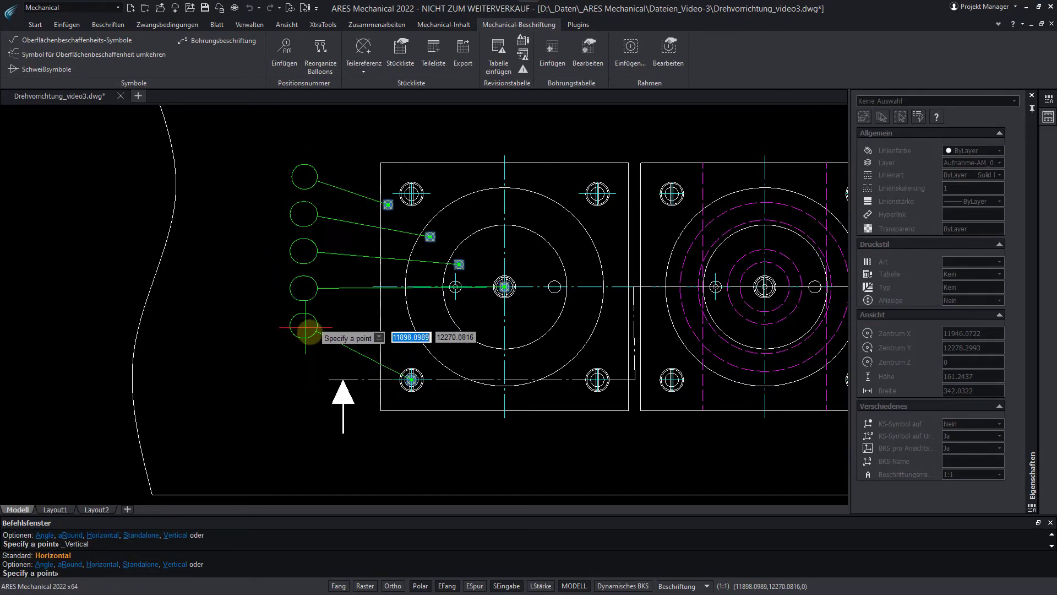
click(317, 337)
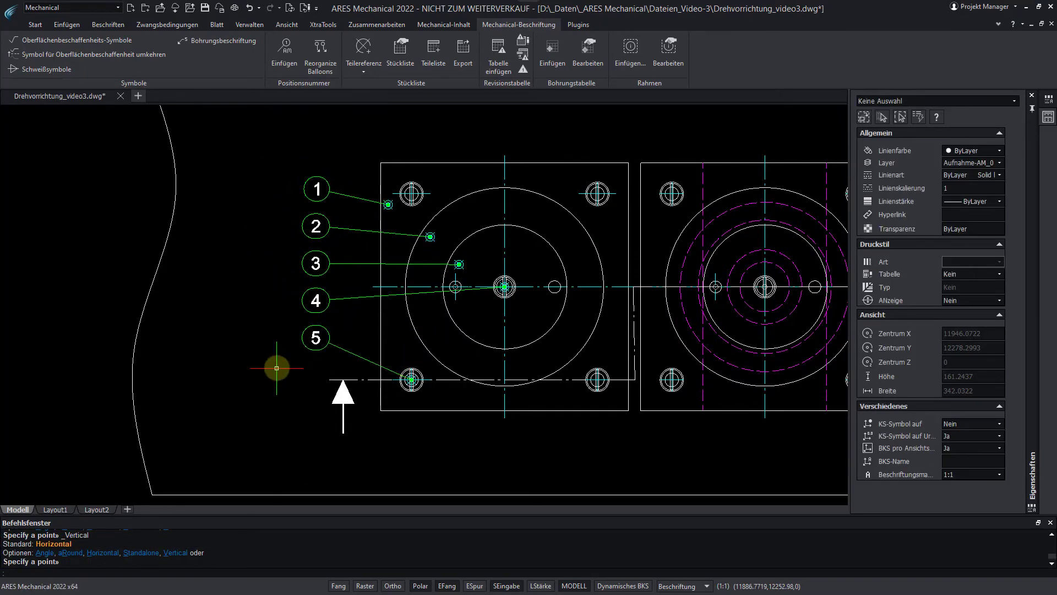
Step: Change the balloon type of all five position numbers to Linear
click(330, 361)
click(299, 196)
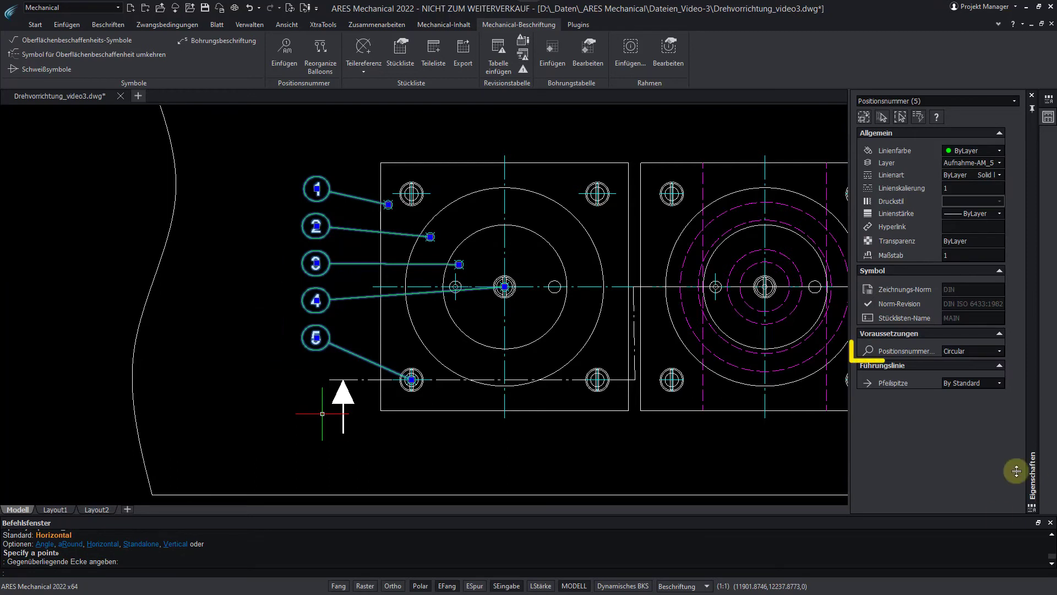
click(1000, 350)
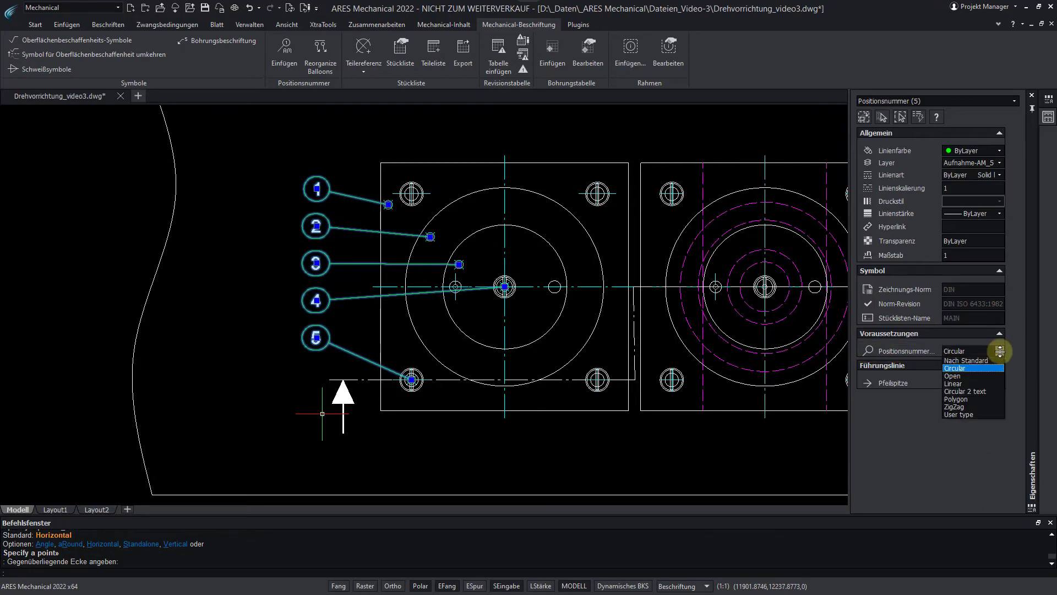
click(969, 384)
key(Escape)
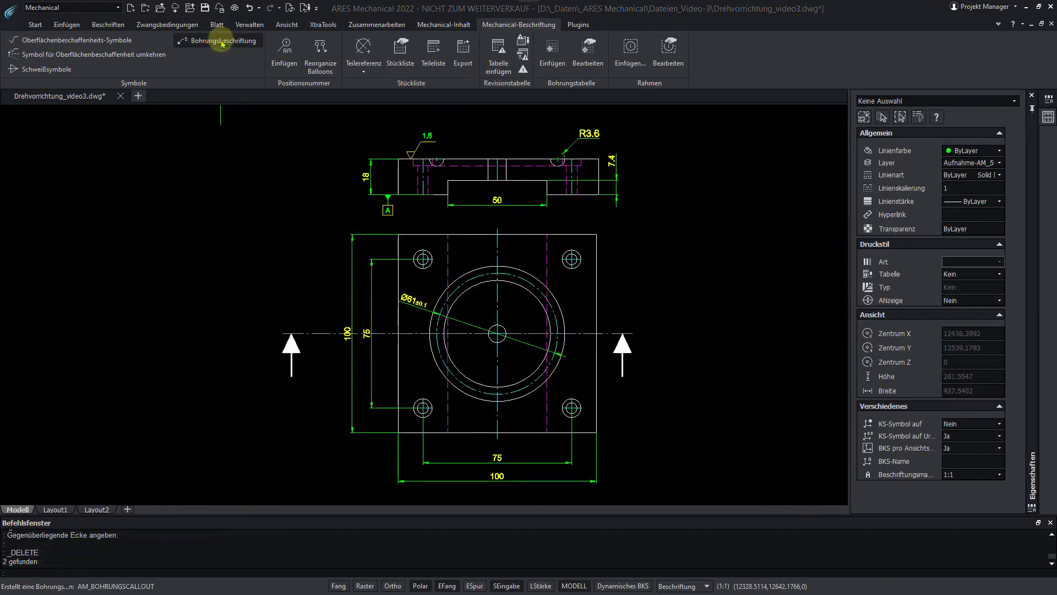
Step: Add a hole callout to the upper-right counterbored hole, with its text placed outside the plate
click(223, 41)
click(573, 259)
click(582, 257)
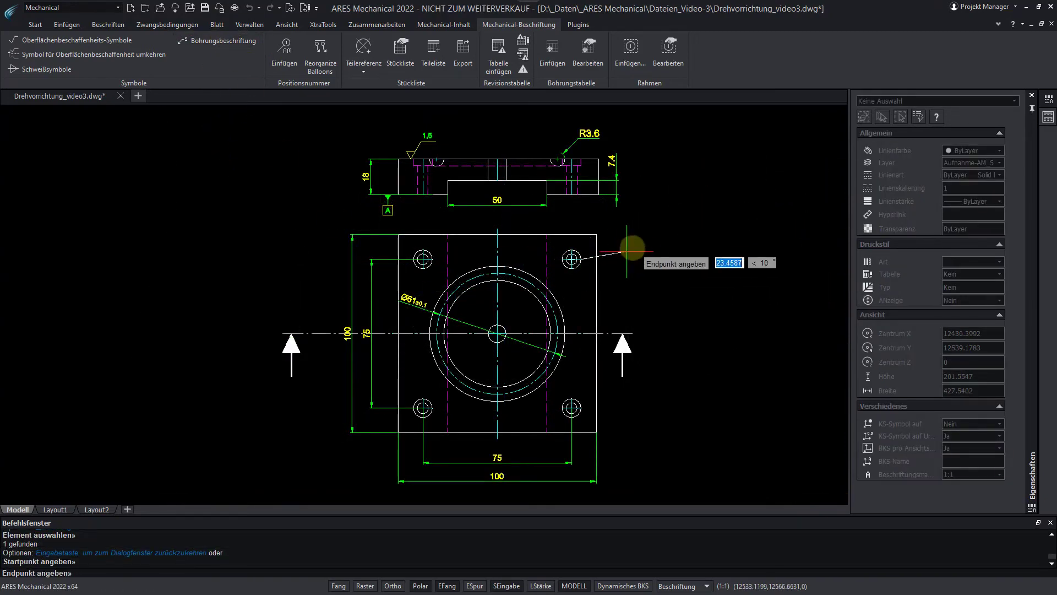
click(633, 241)
Step: Add a hole callout to the plate's centre hole, placed below the first callout outside the plate
click(503, 326)
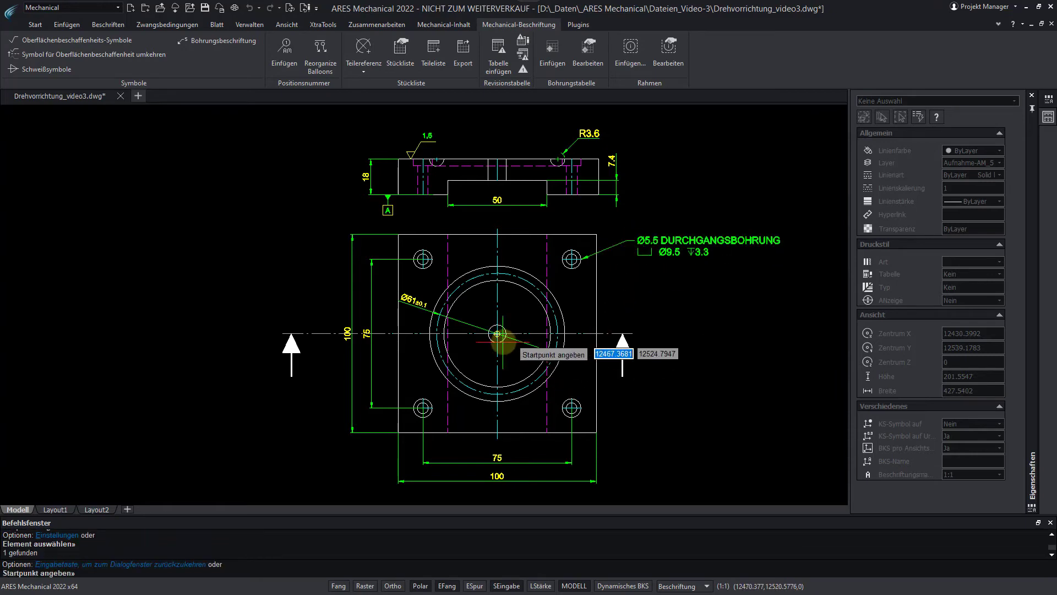
click(498, 333)
click(621, 304)
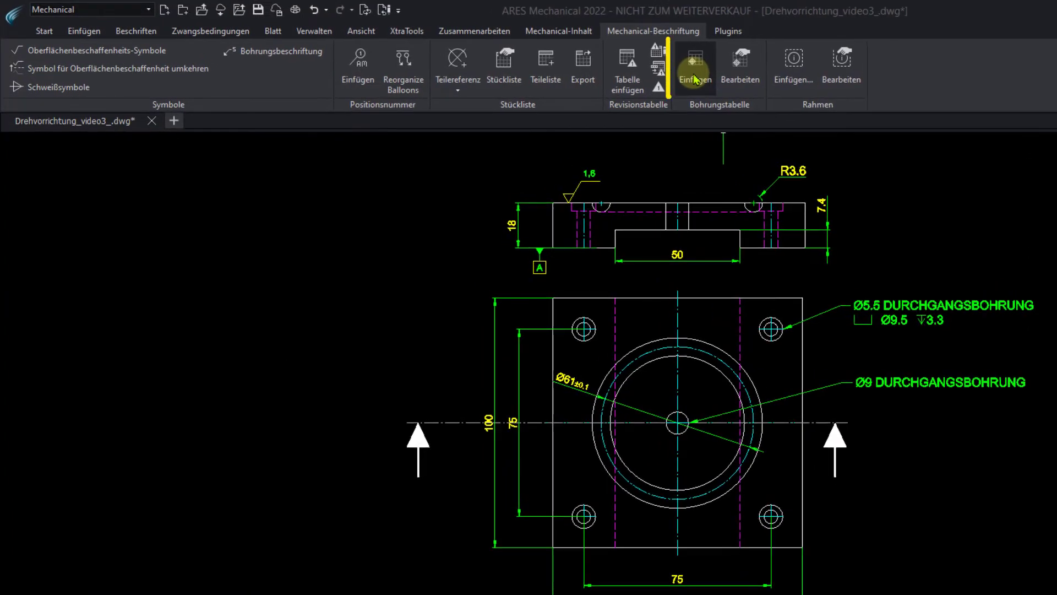
Step: Insert a hole table for the plate's five holes, with the origin at the plate's lower-left corner, and place it below the plan view
click(702, 85)
scroll(909, 506, down, 2)
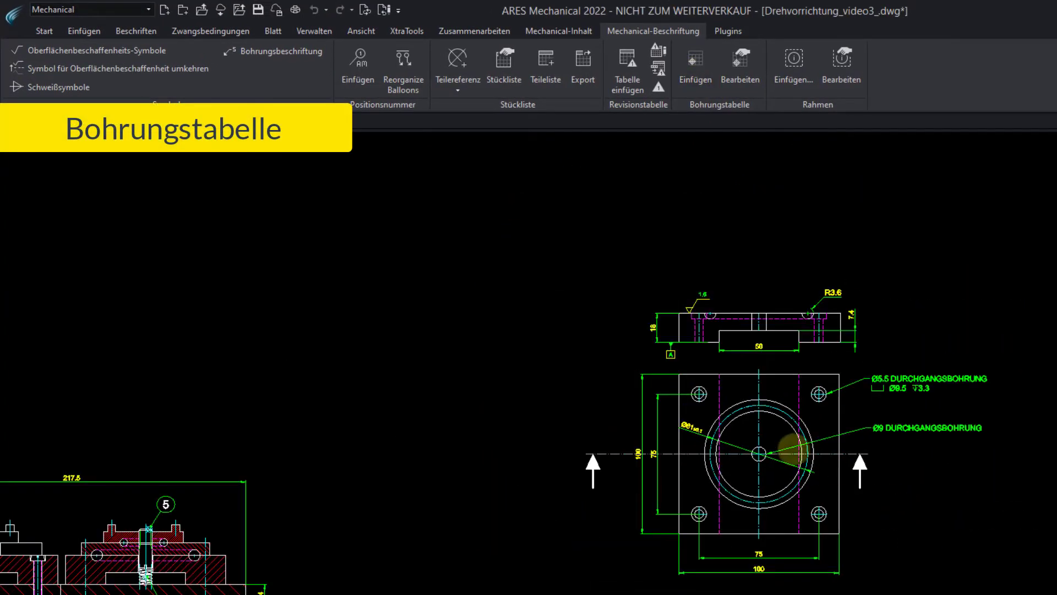
middle_drag(952, 564, 715, 425)
click(441, 394)
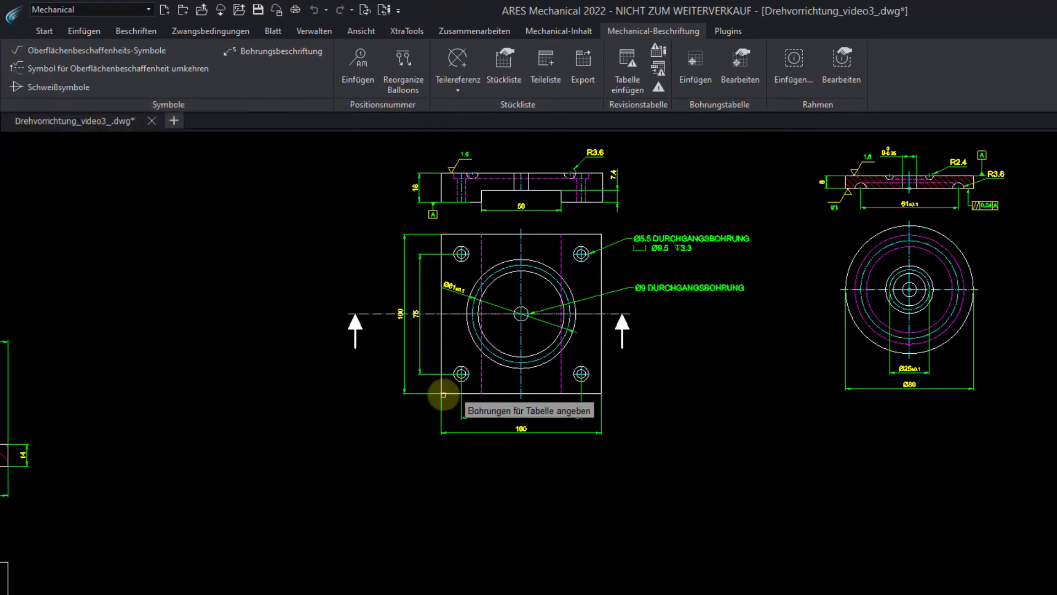
click(443, 242)
click(633, 413)
key(Return)
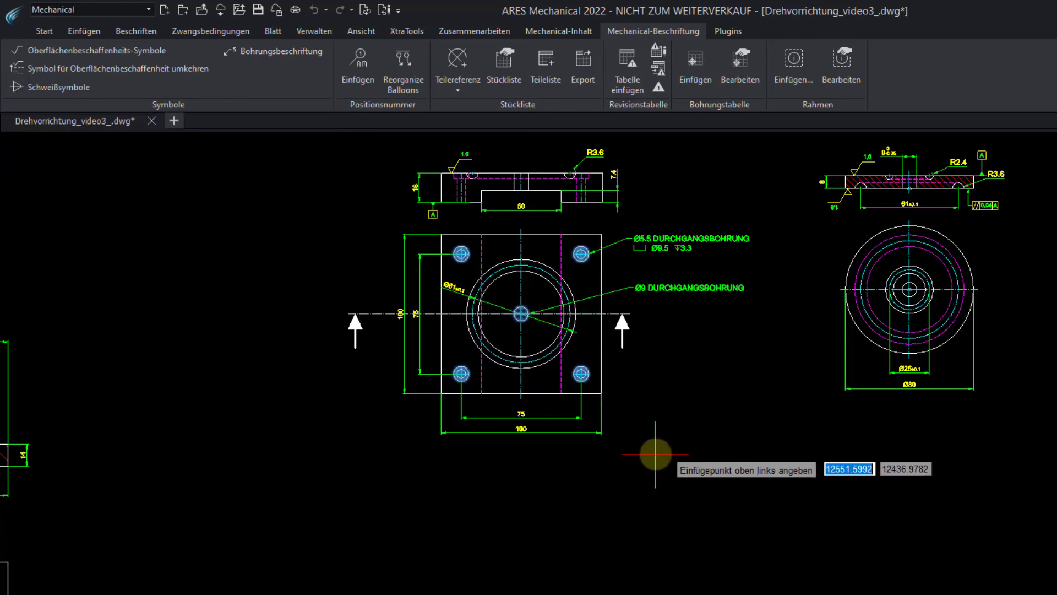
click(346, 467)
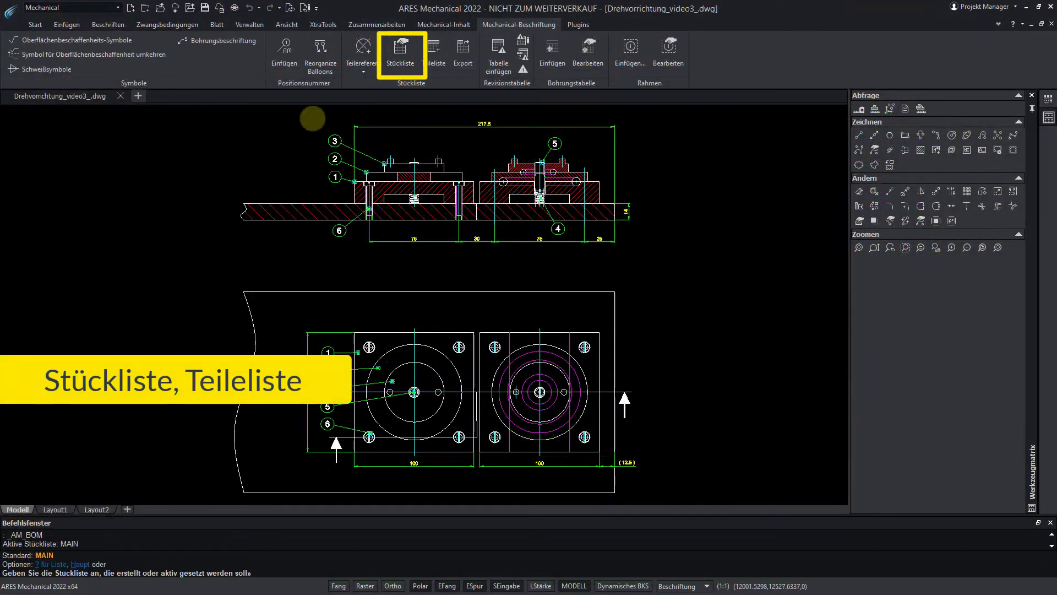
Step: Renumber the MAIN bill of materials, setting Zylinderschraube mit Schaft to position 100 and Zylinderkopfschraube M5x0.8 to position 101
key(Return)
click(214, 218)
text(1)
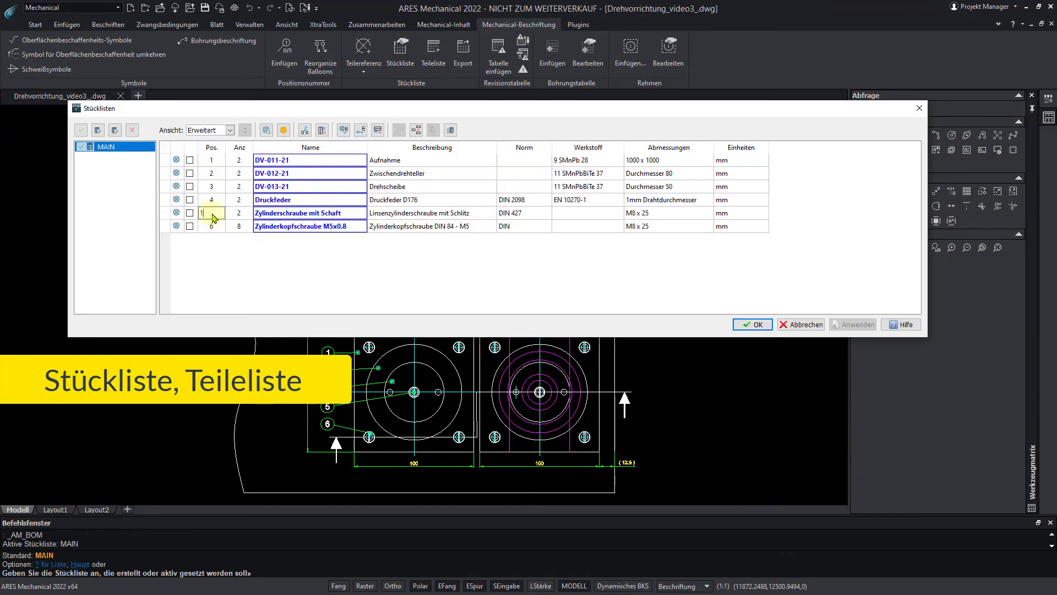
text(00)
click(216, 228)
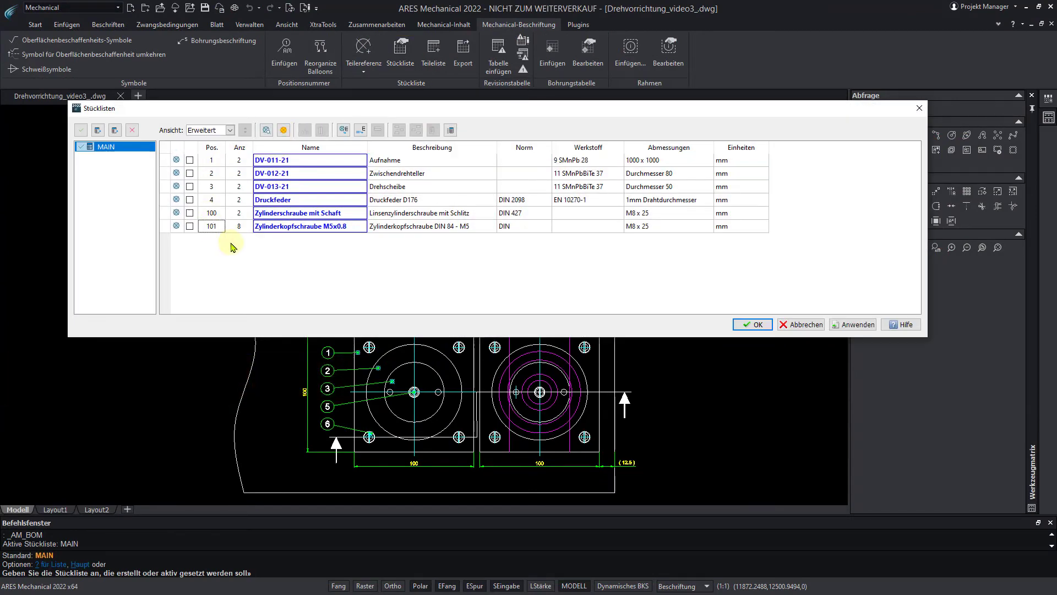
click(758, 323)
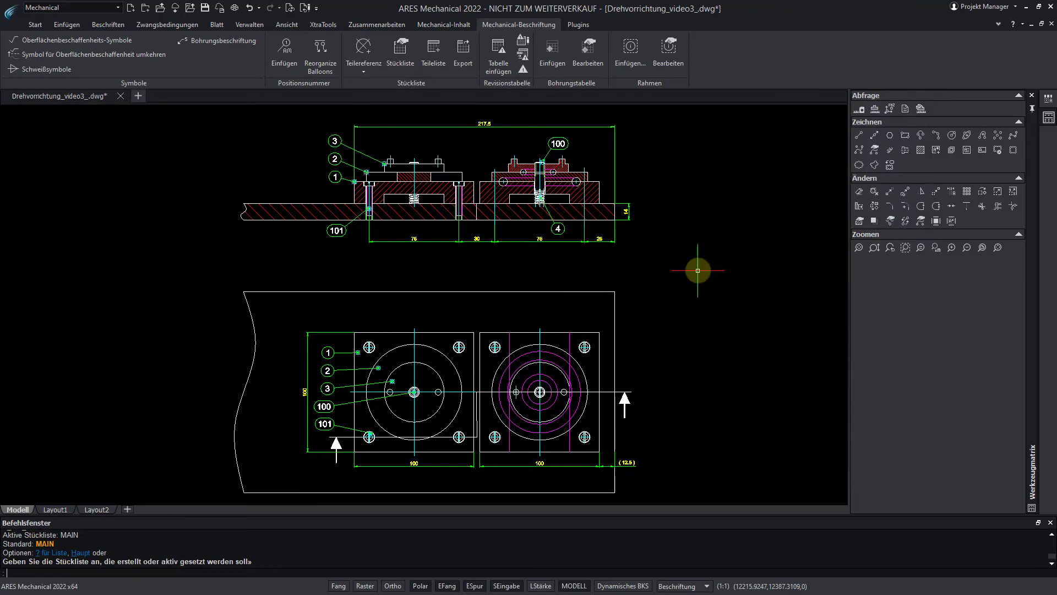
Step: Insert the parts list of the MAIN bill of materials in the empty area beside the base plate's plan view
click(433, 52)
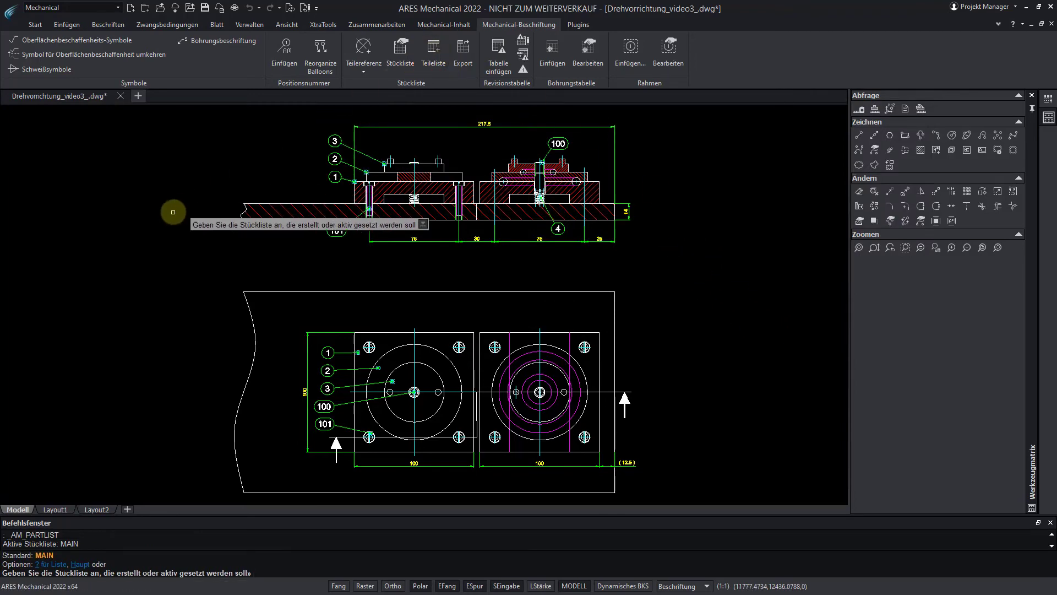
key(Return)
click(662, 415)
mouse_move(315, 287)
middle_down()
mouse_move(457, 306)
mouse_move(513, 294)
middle_up()
click(405, 445)
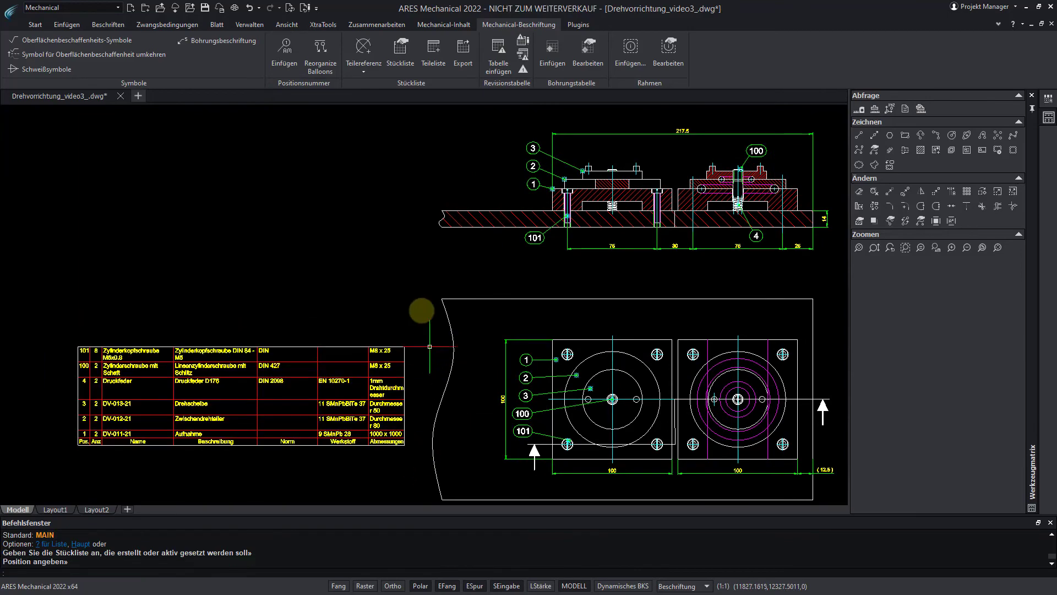
middle_drag(220, 184, 47, 257)
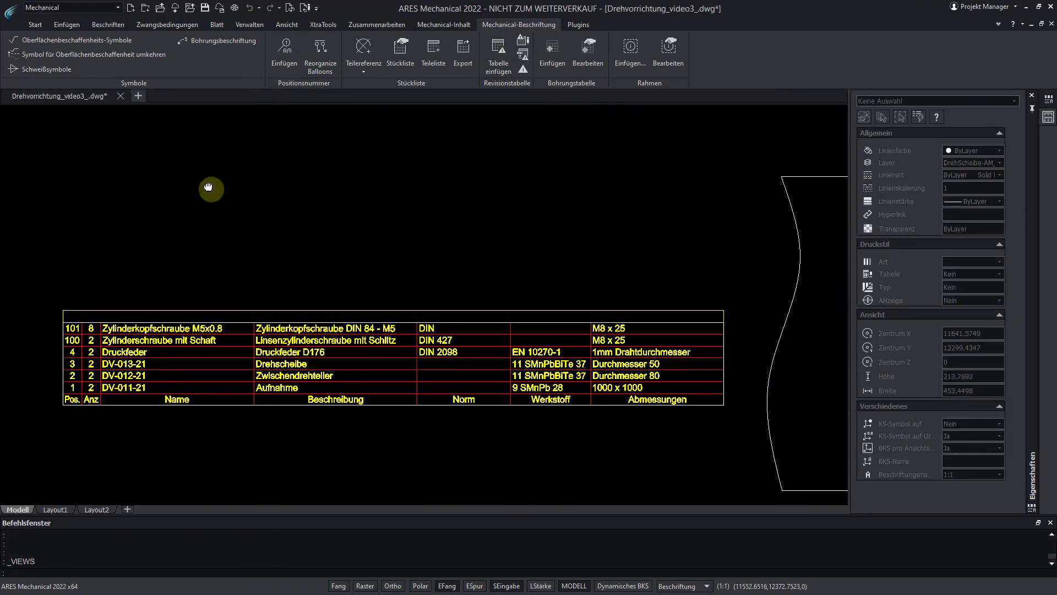
Step: Configure a surface finish symbol with the style Bearbeitung erforderlich and a maximum roughness of 1,6
middle_drag(616, 191, 11, 352)
scroll(555, 181, up, 3)
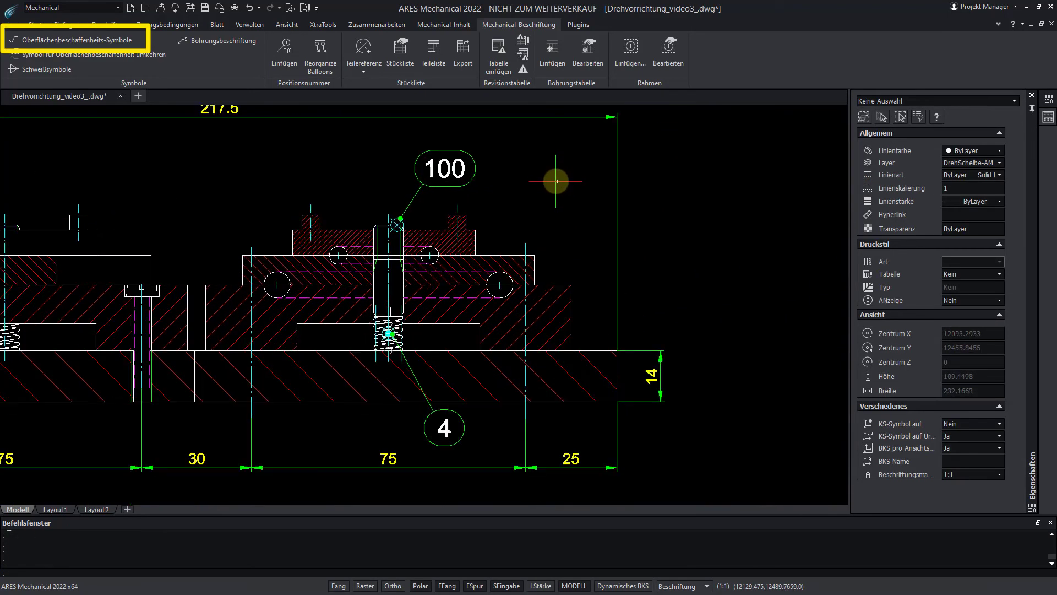
click(30, 40)
click(594, 239)
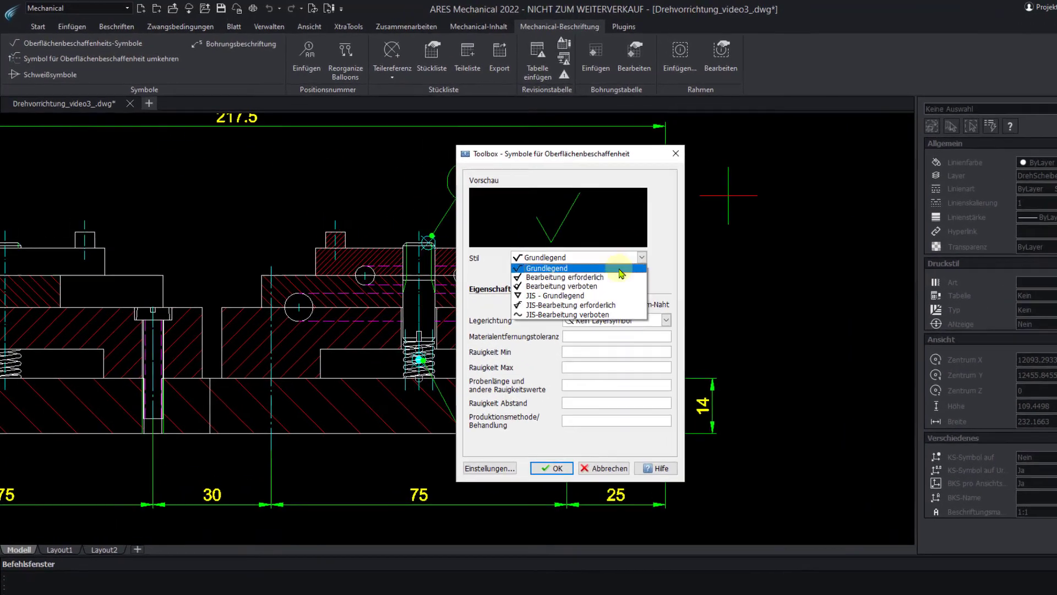
click(567, 254)
click(709, 427)
text(1,6)
click(638, 541)
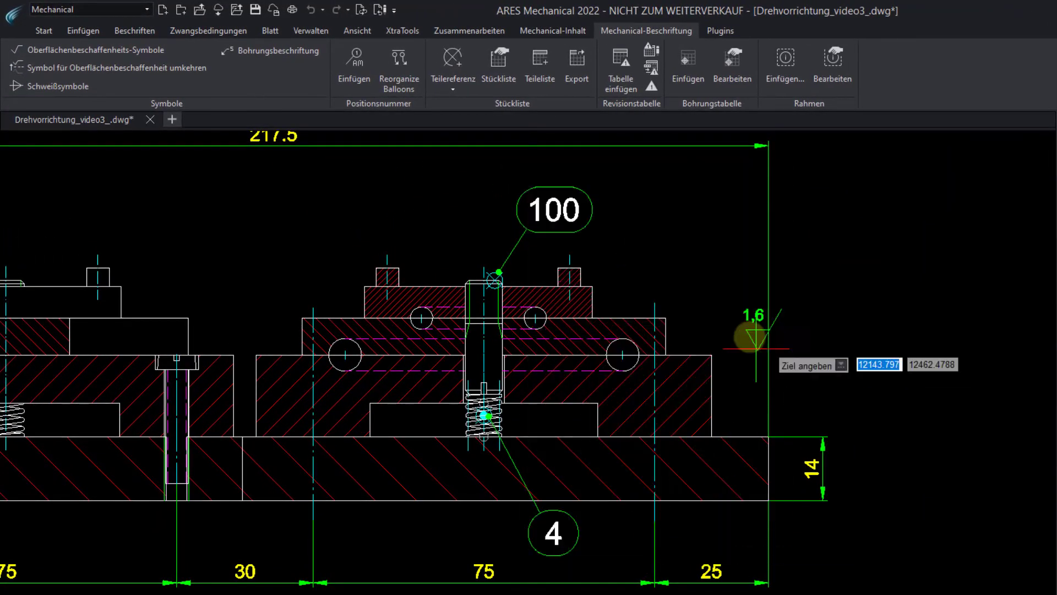
Step: Place the surface finish symbol on the top edges of the lower and middle stepped parts in the right-hand section
click(698, 354)
click(873, 355)
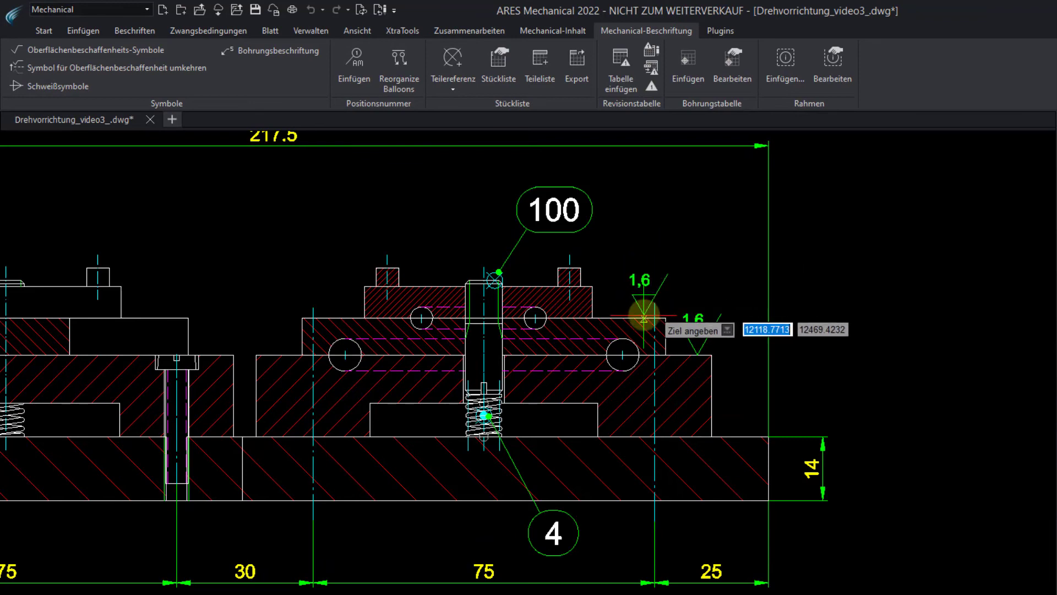
click(643, 317)
key(Escape)
Step: Add all-around a2 fillet weld symbols at both upper corners of the top disc in the right-hand section, with leaders pointing outward
click(56, 85)
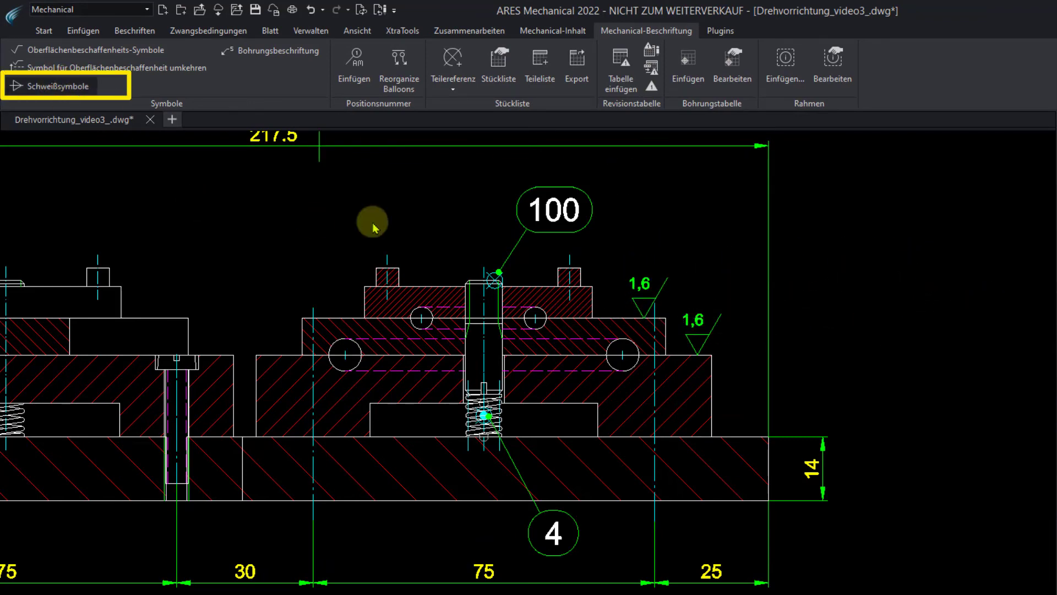
drag(640, 175, 582, 134)
click(693, 530)
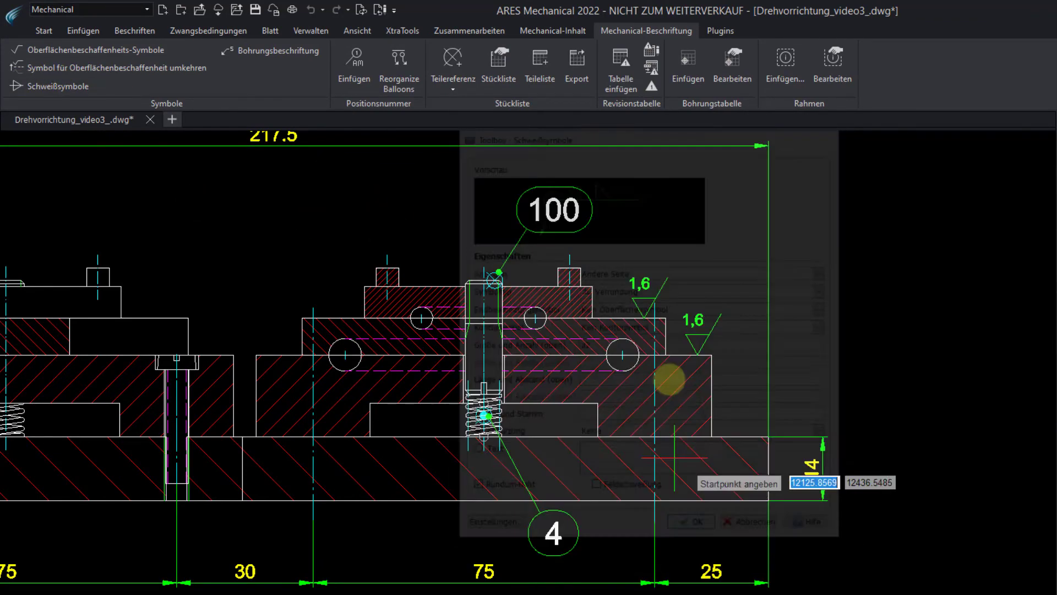
click(584, 284)
click(625, 242)
click(373, 284)
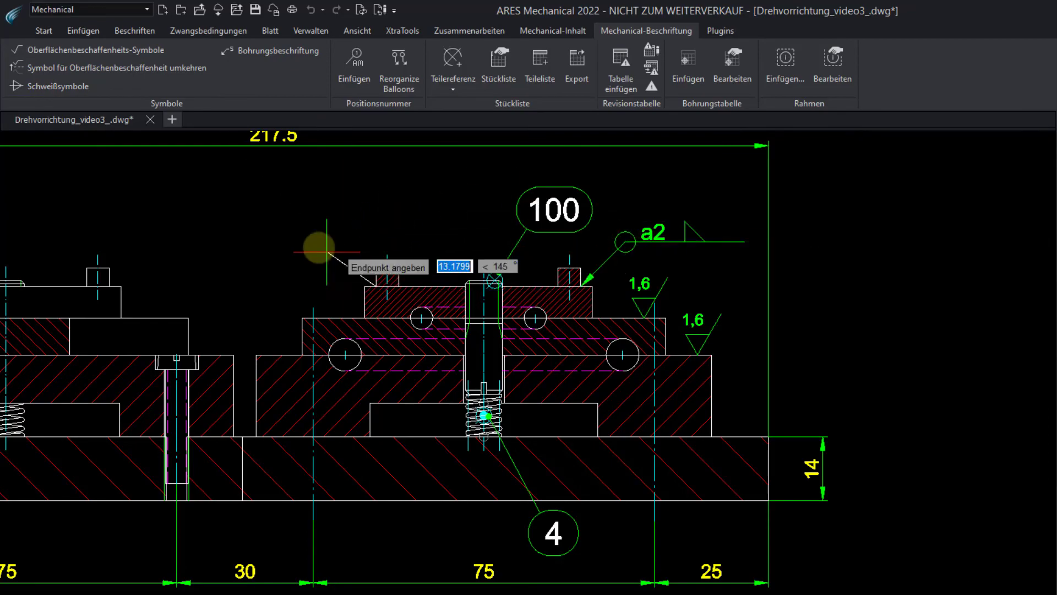
click(315, 243)
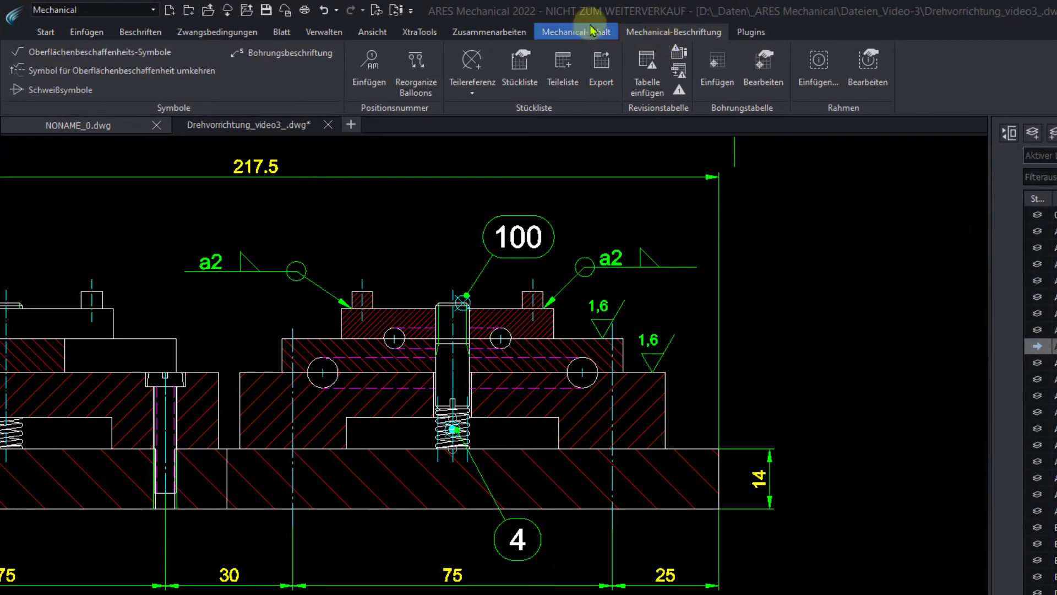
Step: Preview all layers of the Aufnahme filter together in the drawing
click(449, 27)
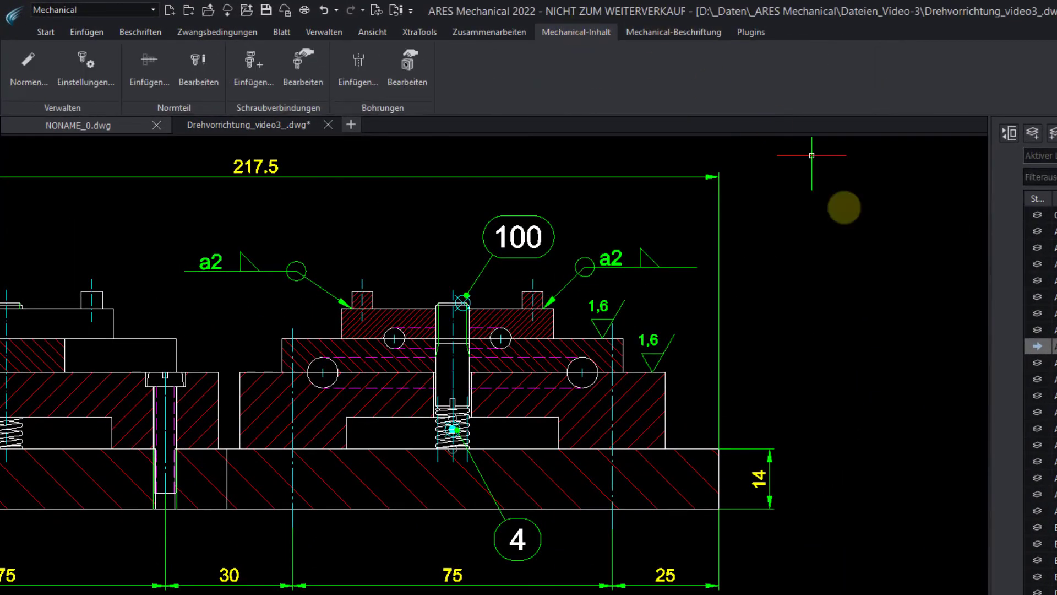
scroll(848, 264, down, 5)
middle_drag(843, 295, 377, 397)
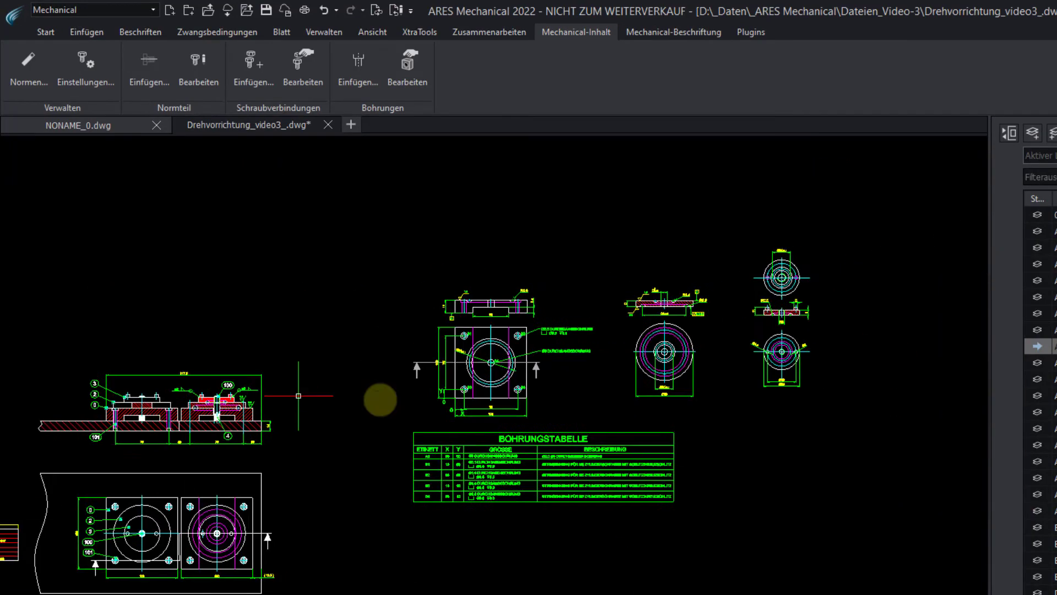
scroll(496, 375, up, 5)
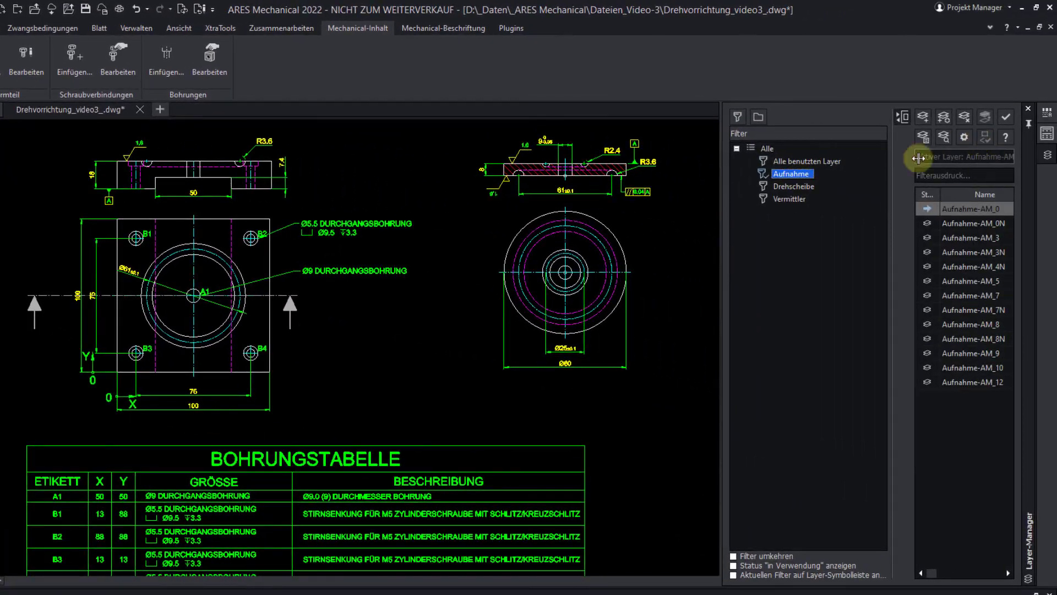
click(945, 140)
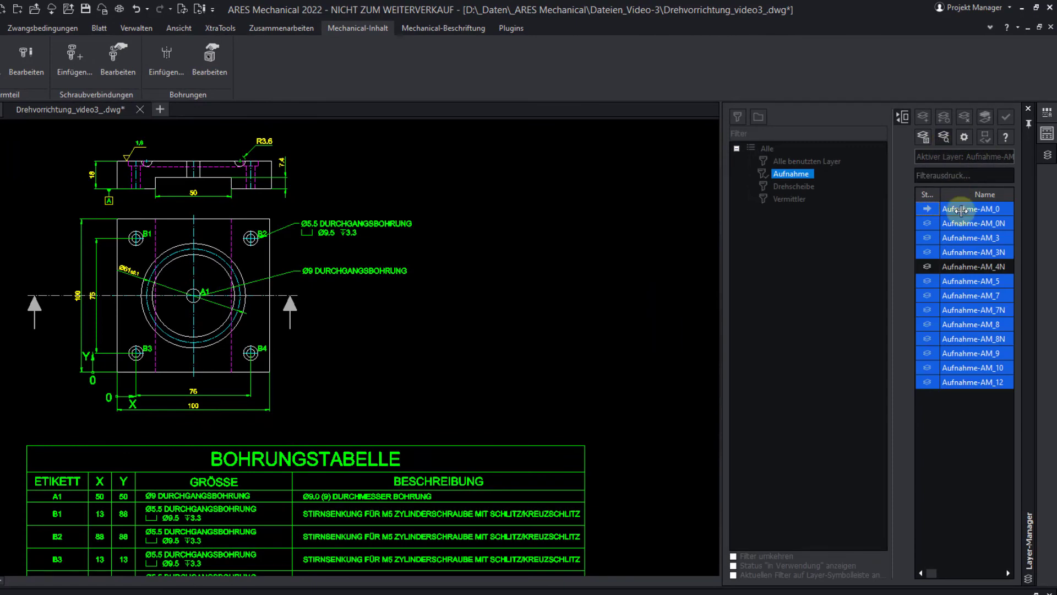
mouse_move(962, 211)
mouse_down()
mouse_move(944, 290)
mouse_move(960, 384)
mouse_up()
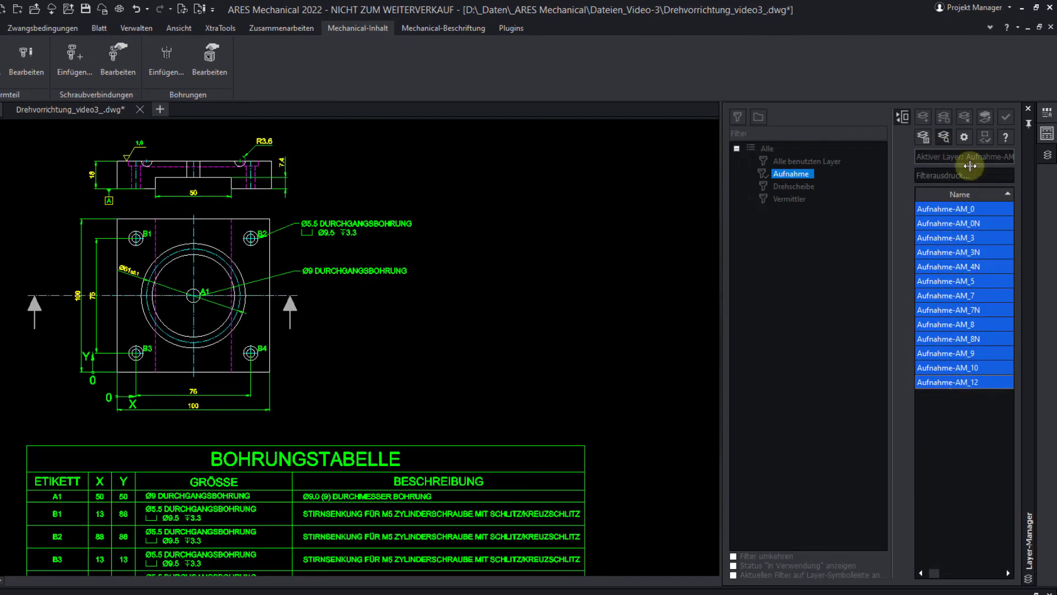
Step: Preview the layers of the Vermittler filter in the drawing and end the layer preview
click(789, 199)
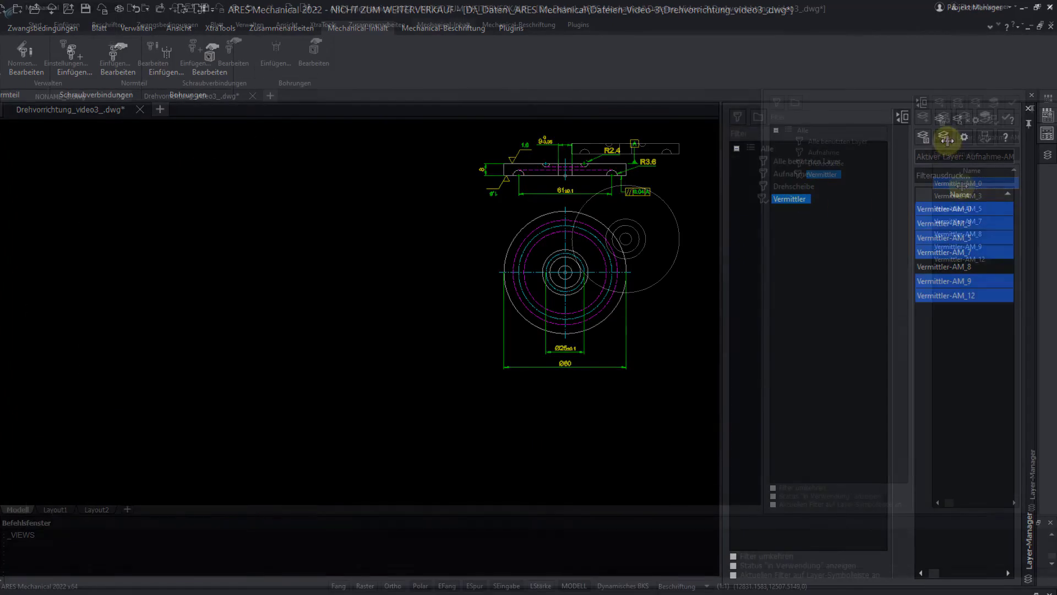
drag(950, 208, 979, 288)
click(959, 122)
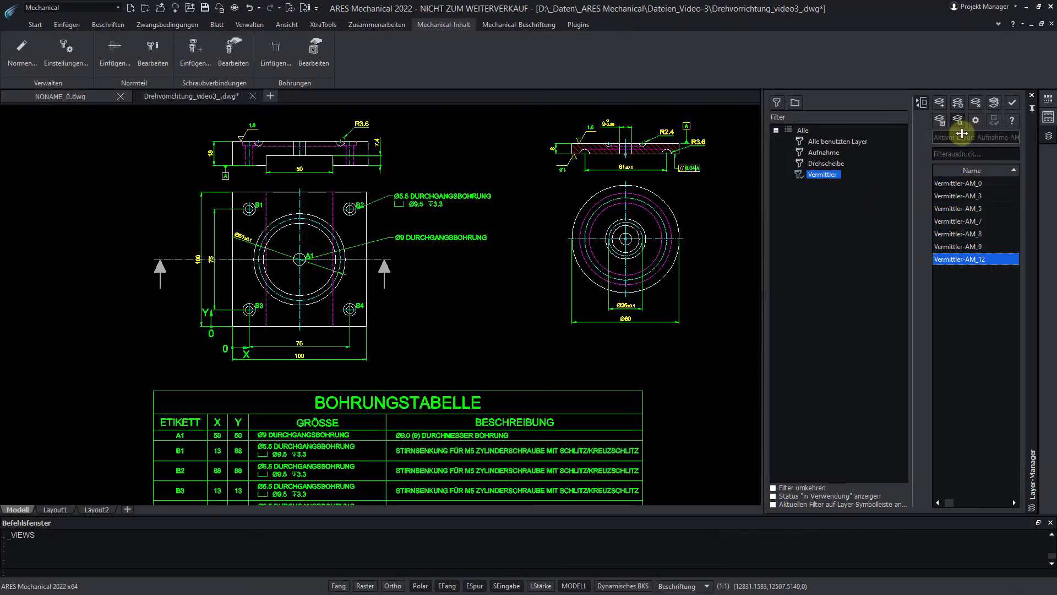